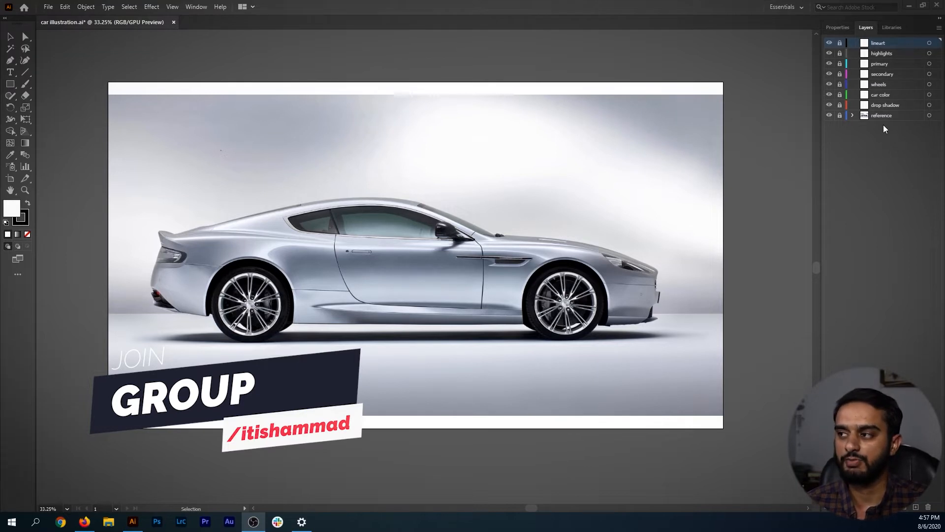
Select and unlock the lineart layer, and activate the Pen tool for drawing on it.
click(885, 44)
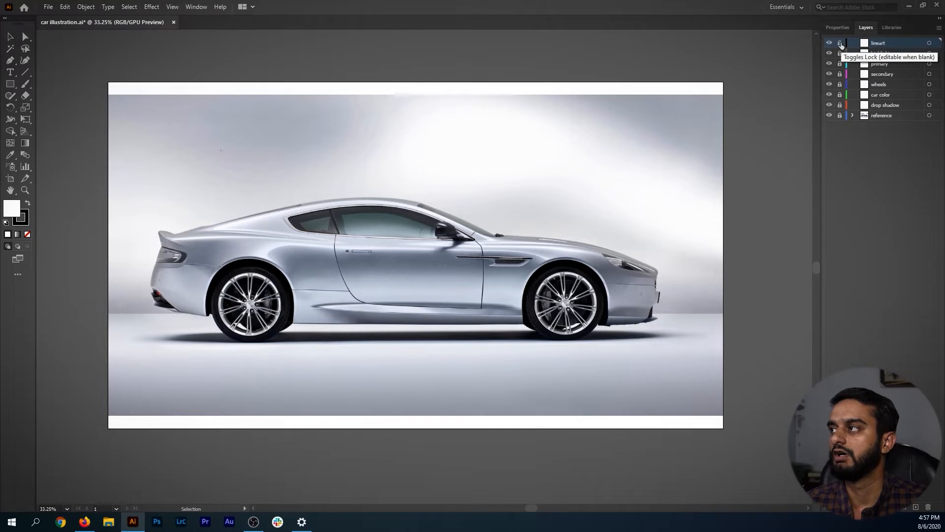
click(840, 43)
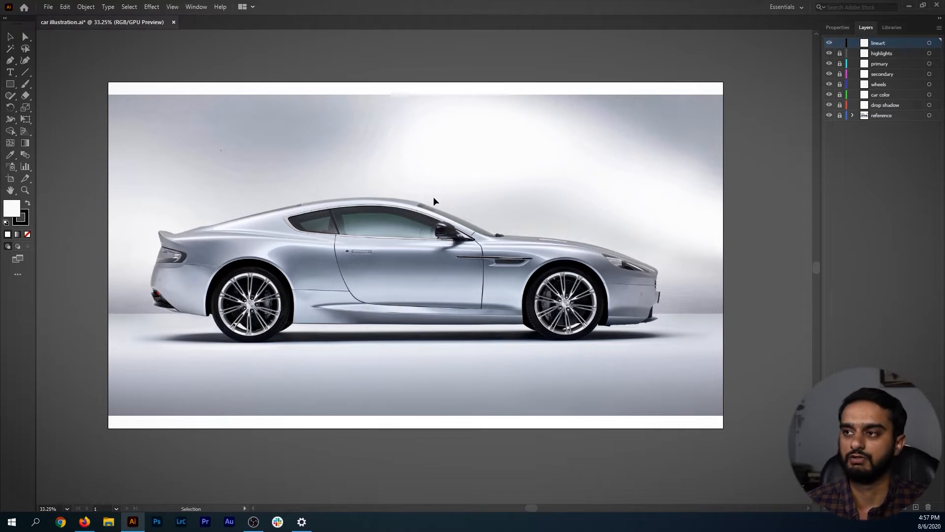
click(10, 59)
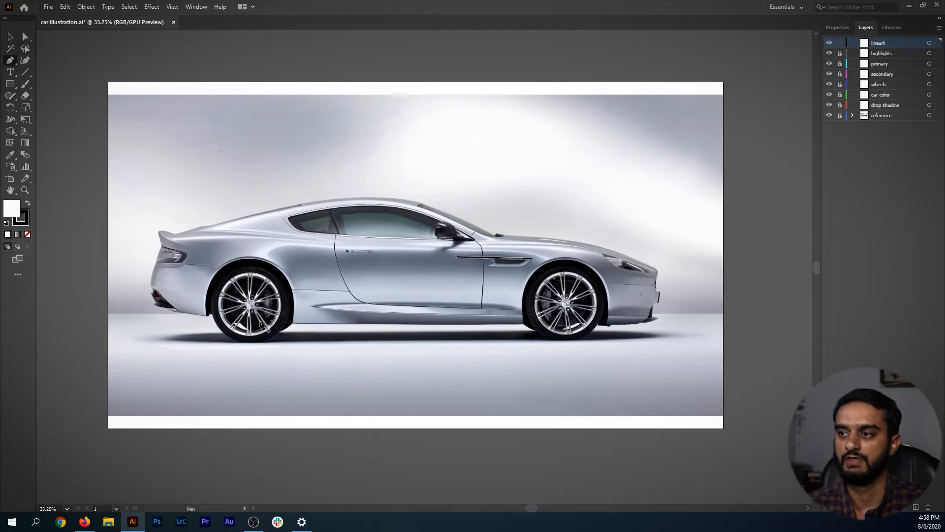
Set the fill to none for the pen paths and check the Snap to Point setting.
key(ctrl+space)
drag(199, 311, 272, 297)
key(space)
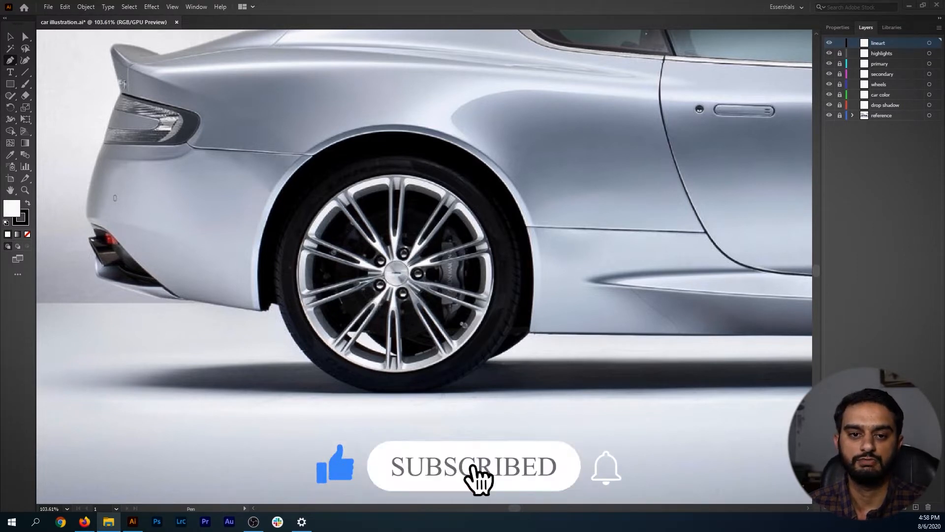
key(Num_Lock)
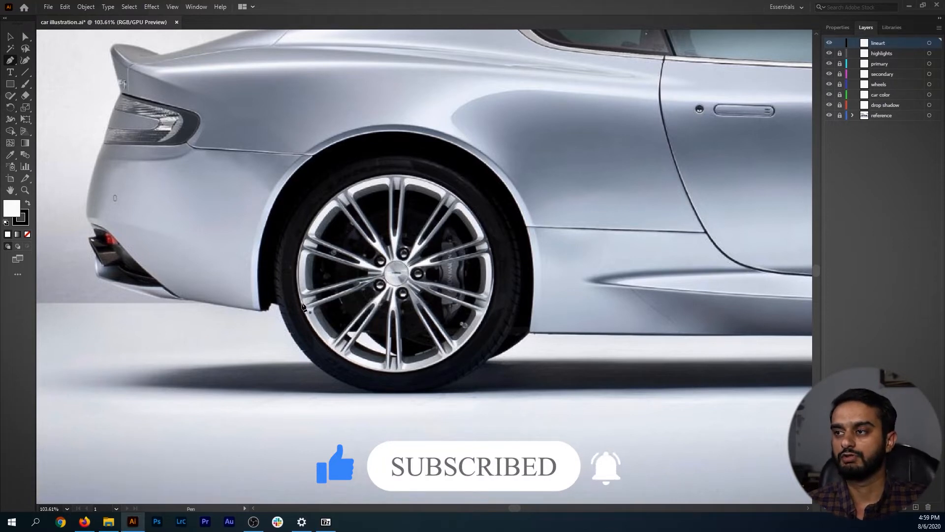
key(ctrl+space)
drag(380, 287, 302, 296)
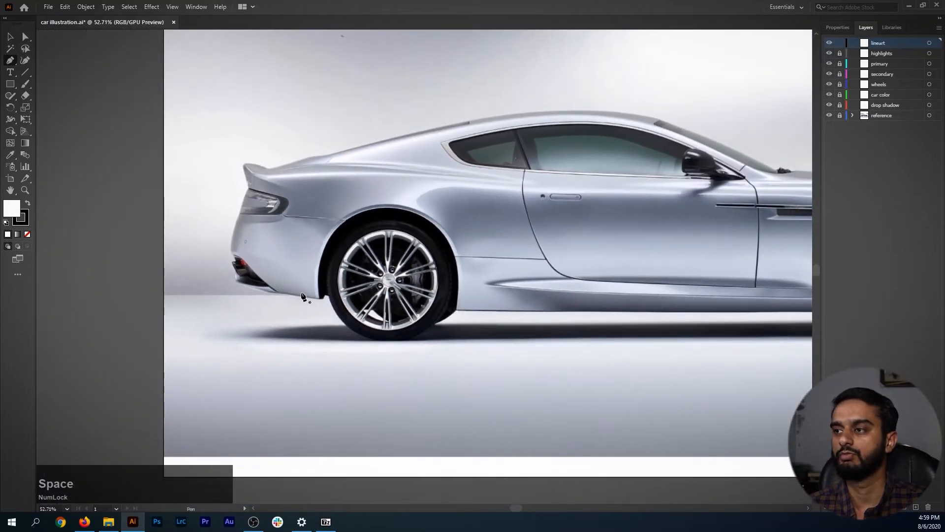
key(ctrl+space)
drag(327, 302, 414, 320)
drag(256, 290, 337, 298)
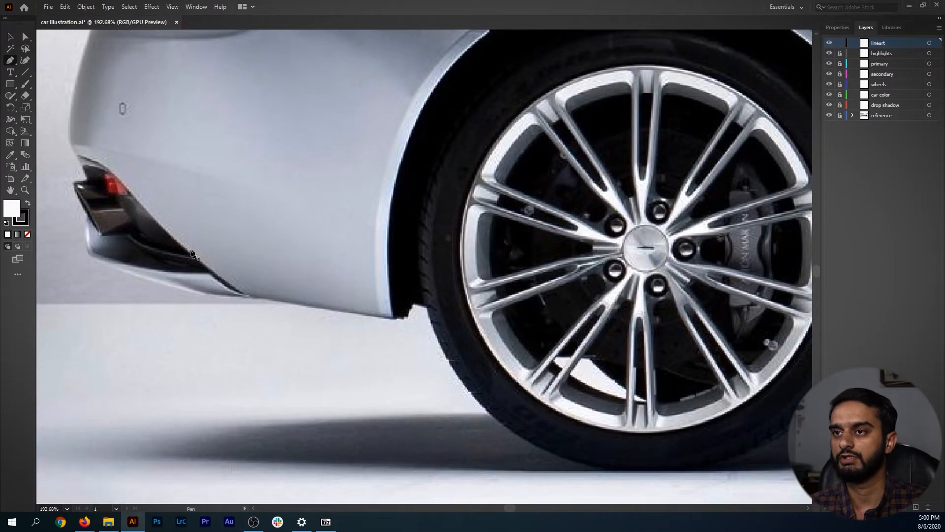
click(27, 237)
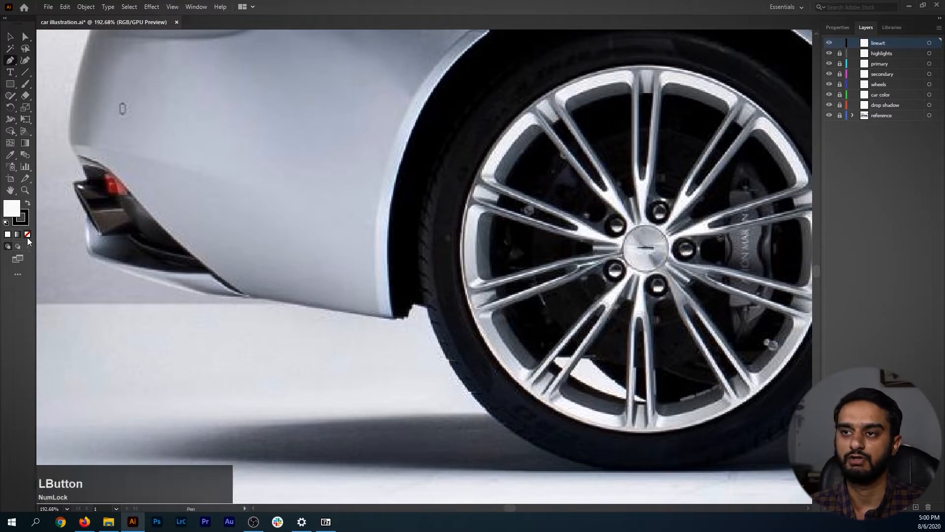
click(175, 11)
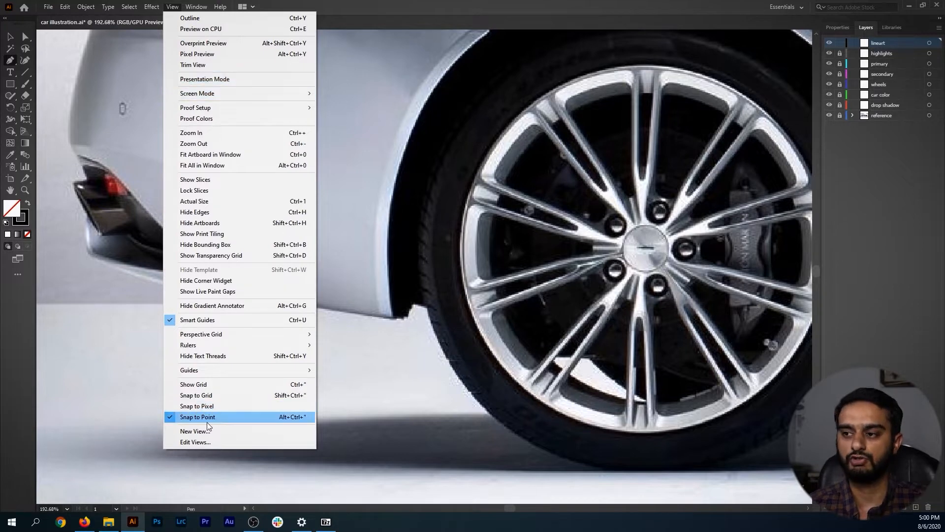
click(460, 4)
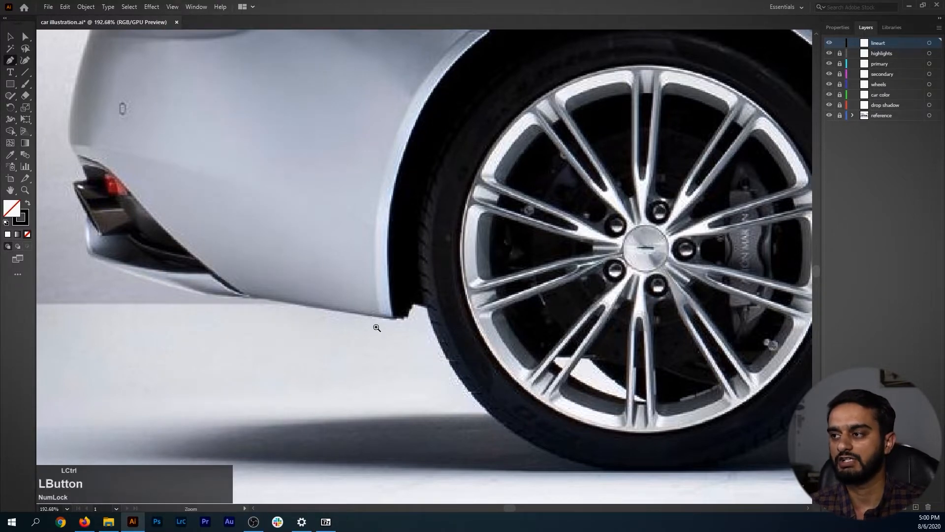
Start the car outline at the black notch behind the rear wheel, curving it down to the bumper's lower corner.
ctrl+click(419, 329)
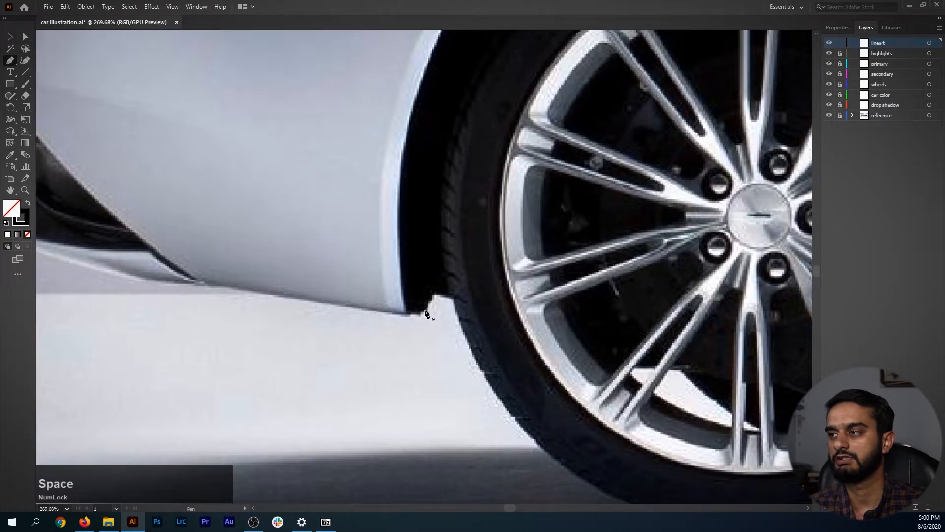
drag(422, 318, 359, 361)
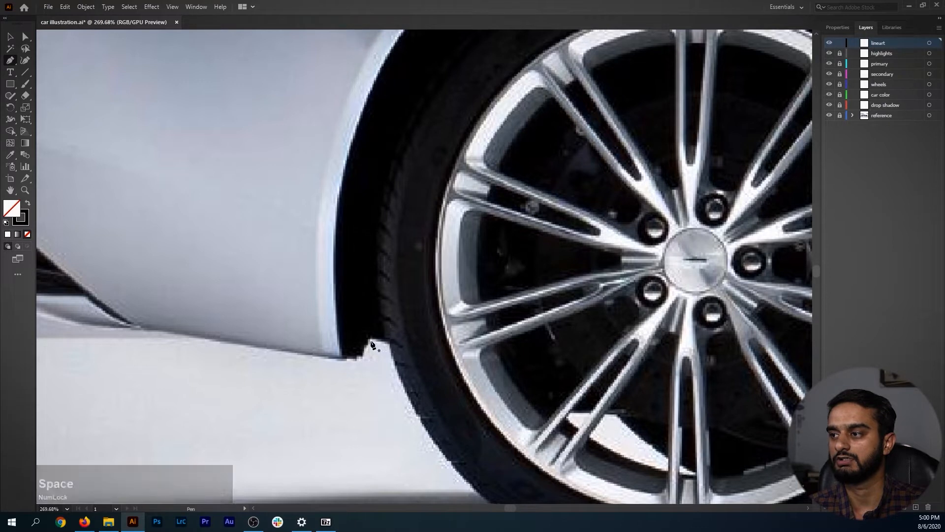
click(368, 338)
drag(313, 364, 416, 336)
drag(418, 329, 359, 323)
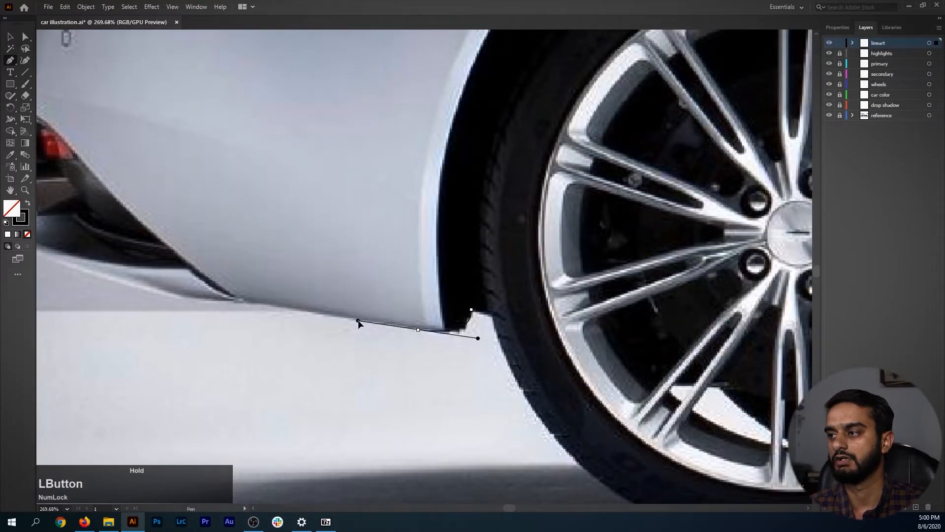
key(ctrl+space)
ctrl+click(463, 329)
mouse_move(463, 329)
mouse_down()
mouse_move(447, 335)
mouse_move(480, 327)
mouse_up()
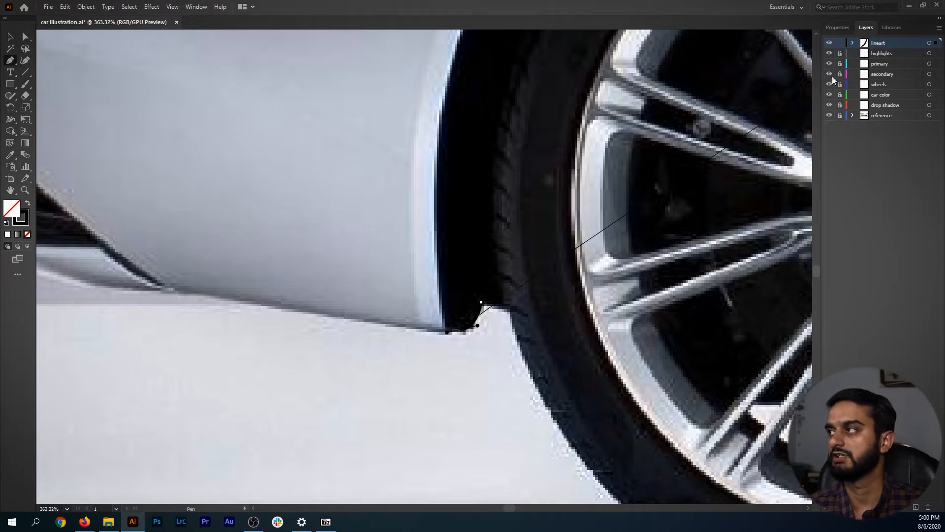
Change the lineart layer's color to Pink.
double_click(893, 43)
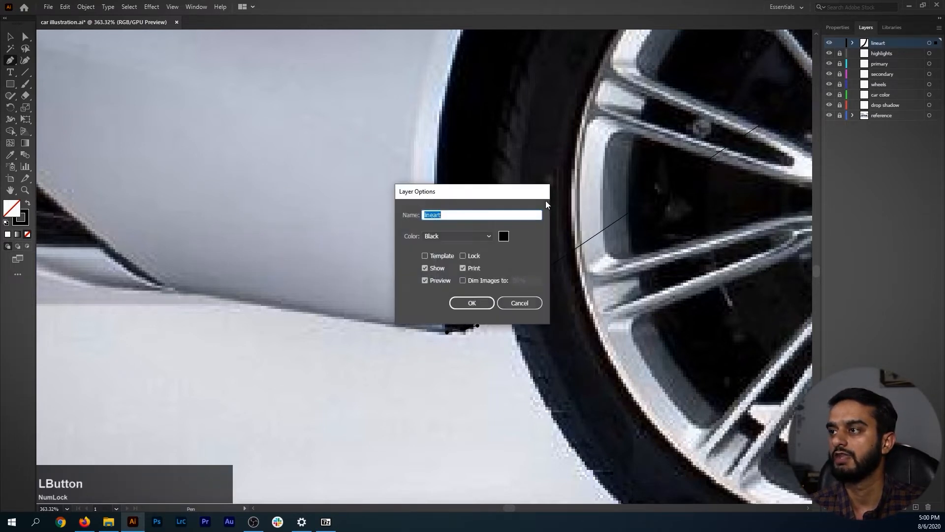
drag(466, 190, 368, 162)
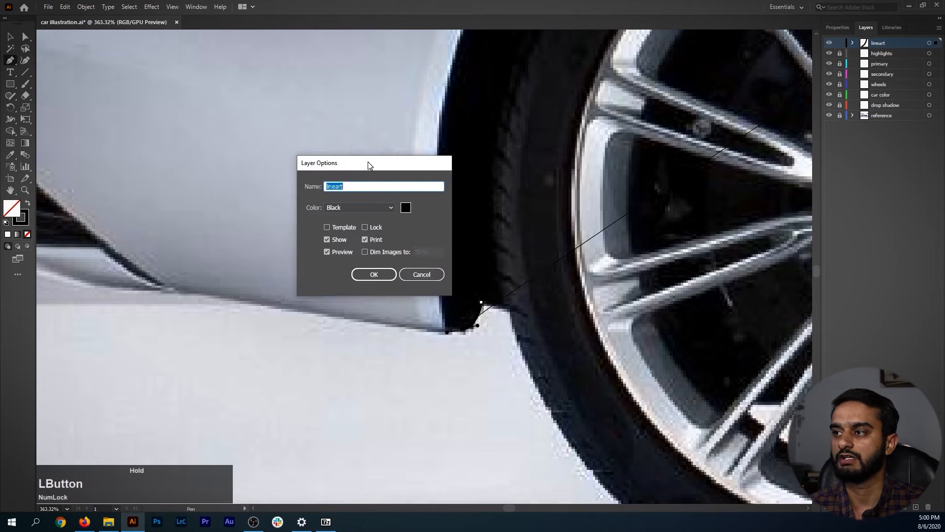
click(391, 206)
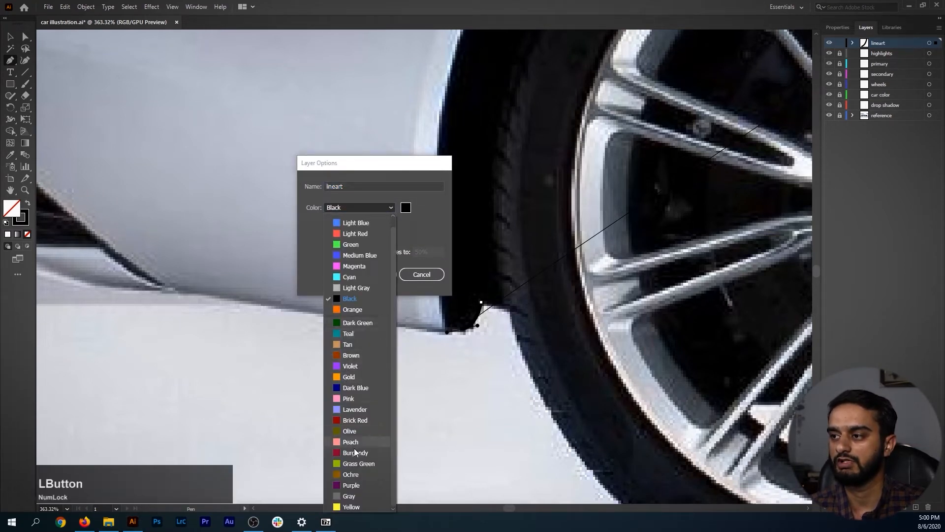
click(357, 399)
click(373, 274)
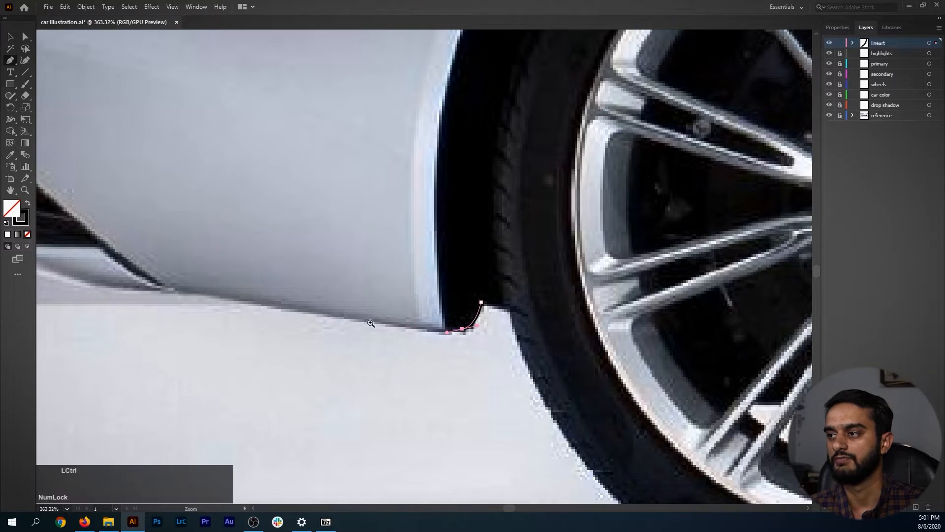
Continue the outline along the rear bumper's lower edge and the underside of the diffuser.
scroll(371, 320, up, 1)
mouse_move(285, 306)
mouse_down()
mouse_move(182, 288)
mouse_move(496, 337)
mouse_up()
key(space)
drag(328, 320, 241, 303)
key(ctrl+z)
drag(412, 331, 376, 335)
key(space)
mouse_move(253, 287)
mouse_down()
mouse_move(384, 332)
mouse_move(334, 327)
mouse_move(243, 297)
mouse_move(315, 353)
mouse_up()
scroll(226, 276, up, 1)
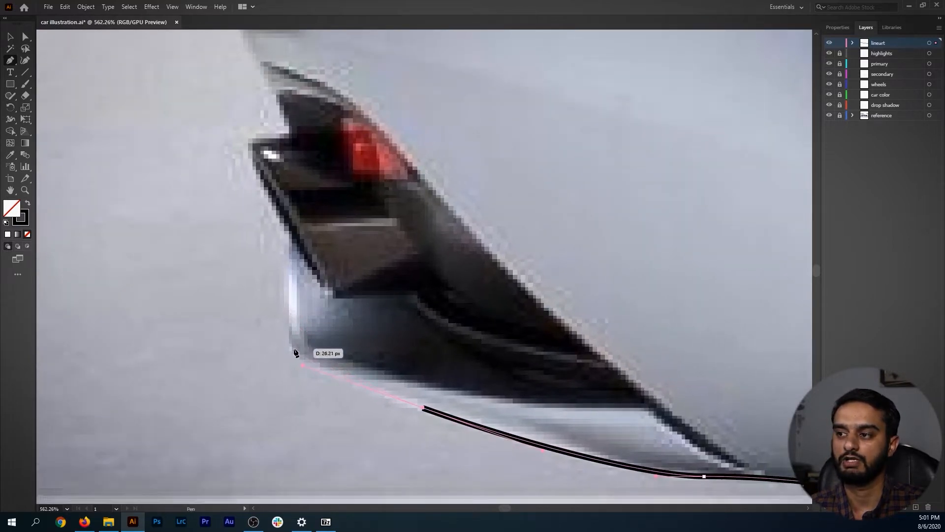
Trace the outline around the diffuser's rear corner and up past the exhaust tip.
click(293, 248)
drag(293, 248, 309, 120)
key(space)
mouse_move(309, 119)
mouse_down()
mouse_move(311, 218)
mouse_move(302, 161)
mouse_move(310, 117)
mouse_up()
ctrl+click(317, 248)
ctrl+drag(316, 247, 340, 242)
click(324, 247)
mouse_move(292, 173)
mouse_down()
mouse_move(287, 278)
mouse_move(295, 278)
mouse_move(271, 249)
mouse_move(318, 258)
mouse_move(318, 226)
mouse_up()
click(309, 223)
Trace the rear bumper's edge upward to the lower corner of the tail light.
ctrl+drag(418, 231, 309, 346)
ctrl+drag(296, 276, 325, 271)
drag(267, 252, 222, 182)
drag(300, 140, 194, 371)
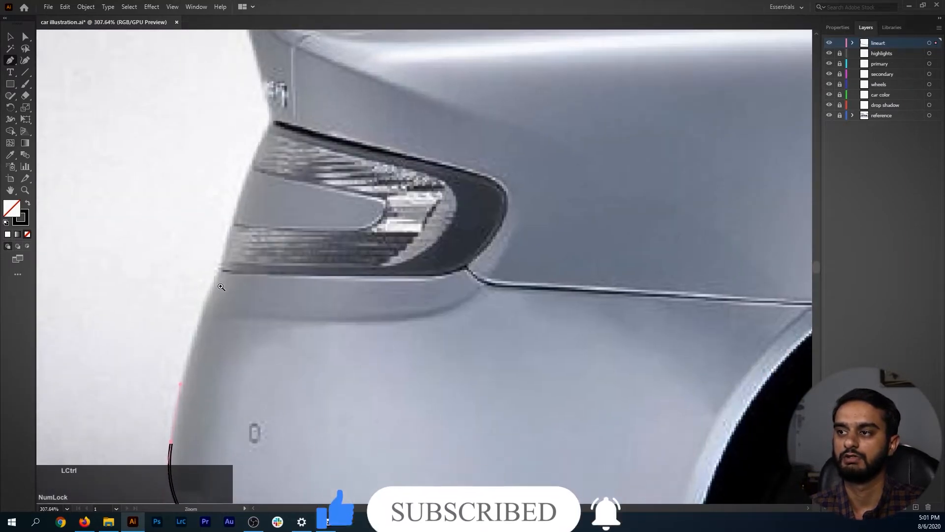
drag(221, 276, 303, 265)
drag(213, 268, 178, 428)
Trace the tail light's rear edge up to its upper corner, redoing the last anchor point.
click(214, 267)
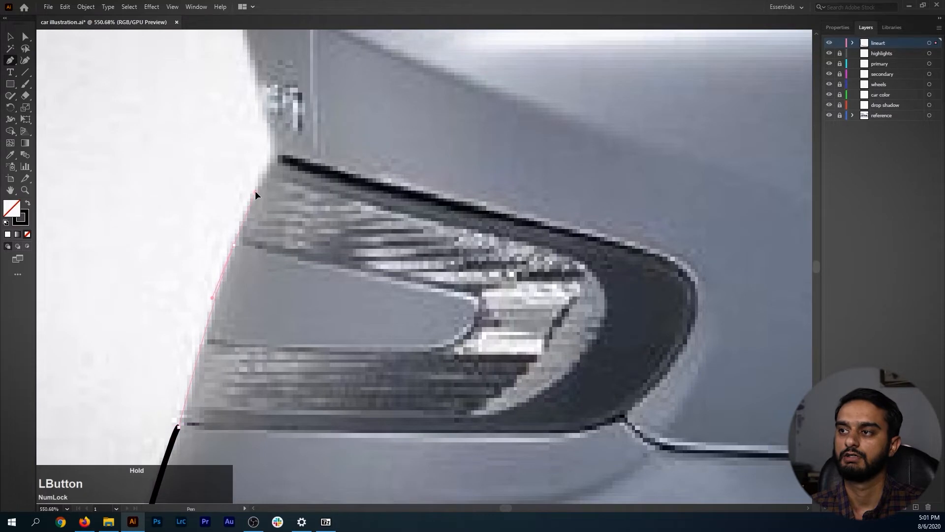
drag(272, 163, 285, 168)
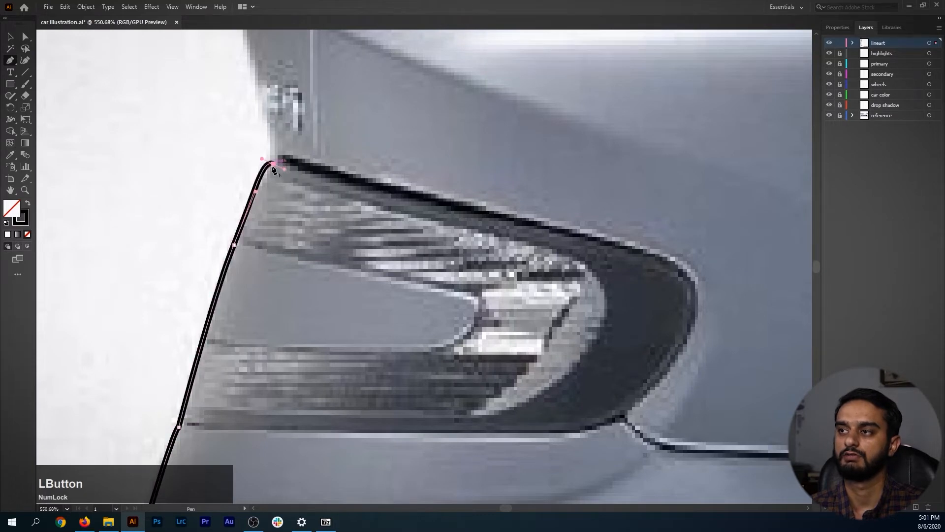
key(ctrl+z)
drag(275, 164, 229, 354)
click(275, 163)
Trace the edge above the tail light up around the spoiler tip to the dip behind it.
drag(208, 264, 205, 241)
key(space)
drag(216, 153, 210, 264)
drag(183, 206, 200, 183)
key(space)
drag(296, 197, 179, 192)
mouse_move(315, 247)
mouse_down()
mouse_move(433, 285)
mouse_move(323, 249)
mouse_up()
key(ctrl+space)
drag(396, 258, 342, 256)
drag(473, 249, 242, 314)
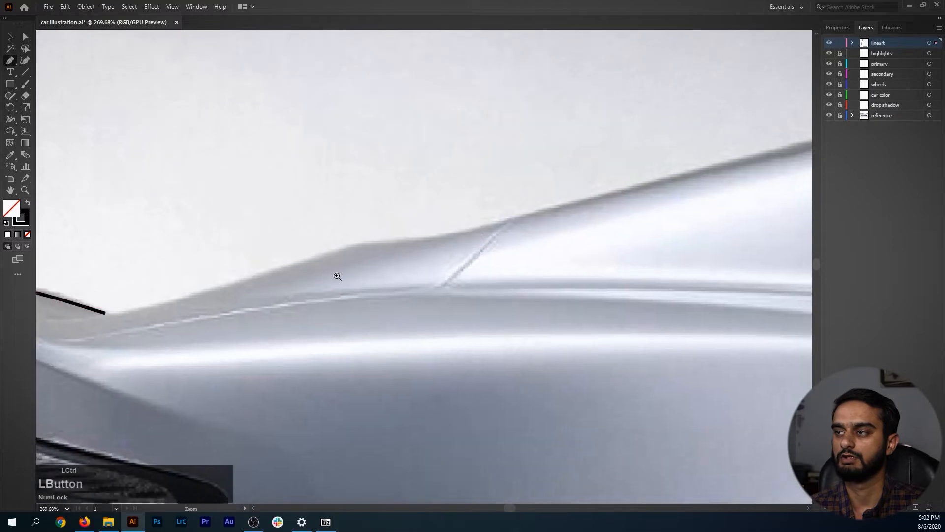
drag(518, 203, 531, 204)
key(ctrl+z)
drag(270, 274, 308, 267)
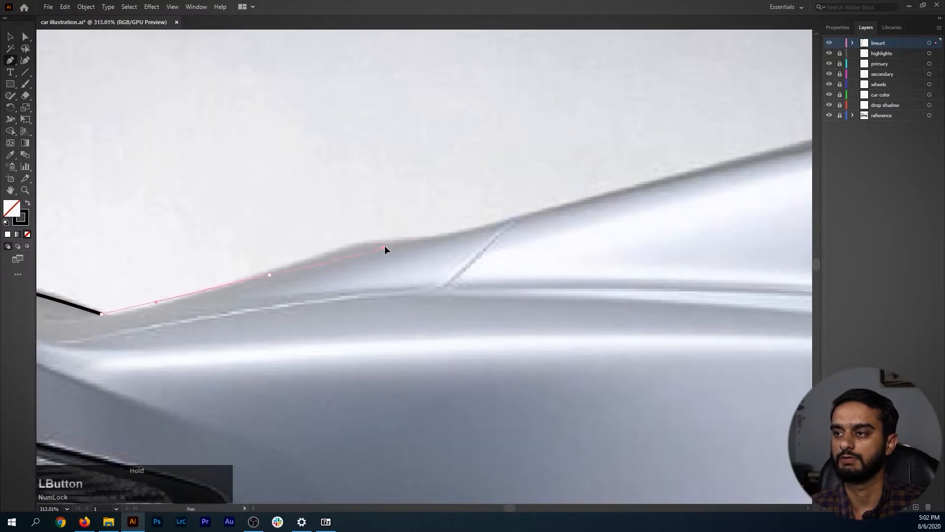
drag(412, 240, 418, 242)
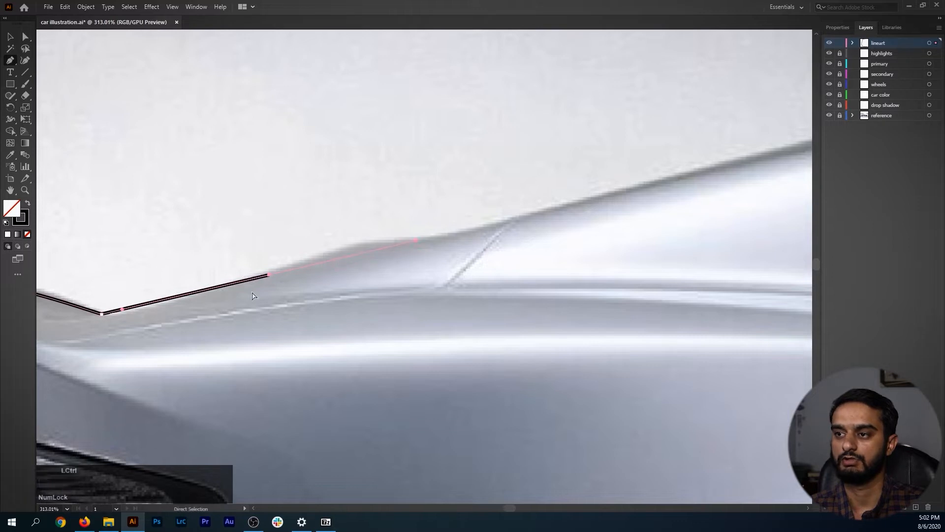
key(ctrl+z)
Trace the rear deck's top edge from the spoiler dip to the panel seam with curved segments.
key(ctrl+space)
click(209, 304)
drag(210, 304, 228, 301)
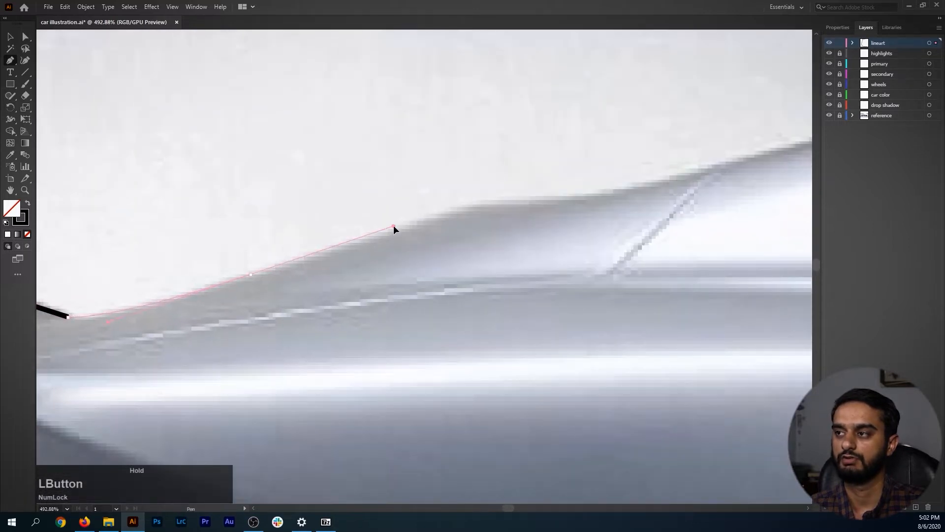
drag(393, 226, 394, 225)
key(space)
drag(589, 191, 287, 260)
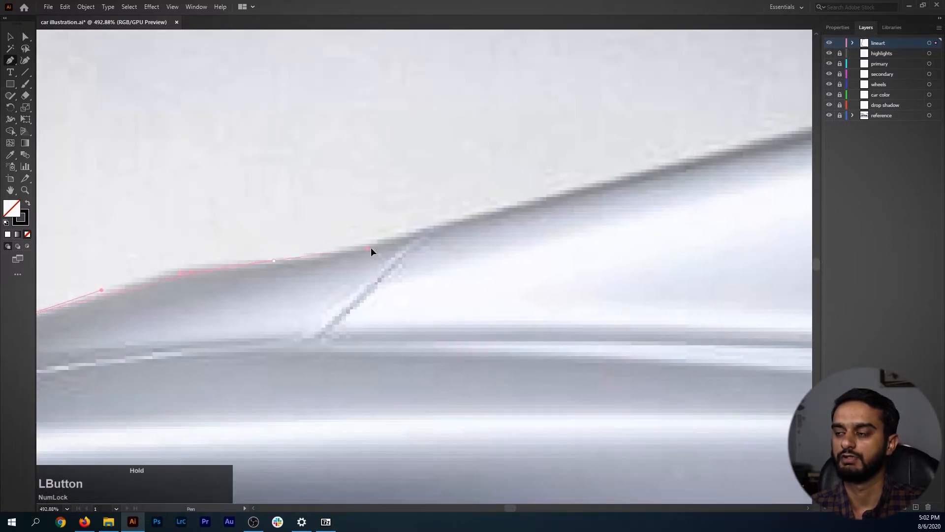
drag(381, 244, 381, 245)
Trace the sloping rear roofline from the deck seam up onto the roof above the side windows.
key(ctrl+space)
drag(237, 278, 162, 287)
key(space)
drag(687, 167, 421, 249)
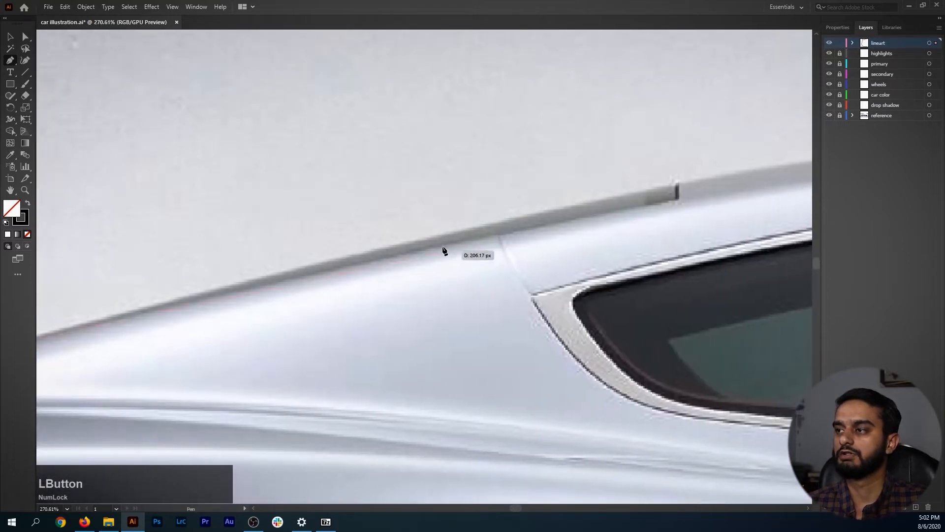
drag(578, 199, 579, 200)
key(space)
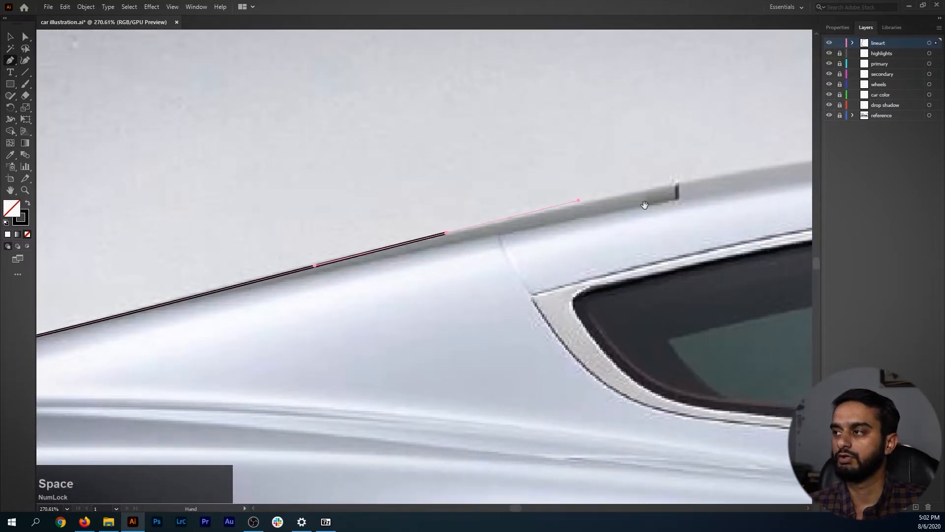
drag(639, 205, 169, 269)
drag(604, 203, 628, 199)
Trace the roof's top edge forward to the upper end of the windshield.
key(ctrl+space)
drag(581, 215, 223, 44)
key(space)
drag(663, 229, 276, 224)
key(ctrl+space)
drag(400, 226, 522, 212)
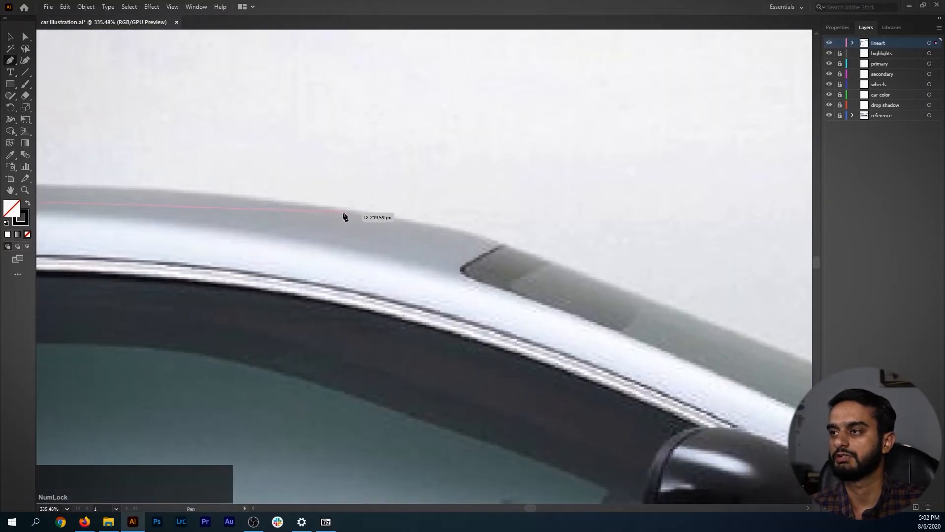
drag(548, 242, 569, 252)
Trace the windshield's outer edge down to its base at the wipers.
key(space)
drag(570, 251, 253, 180)
key(space)
drag(547, 314, 155, 171)
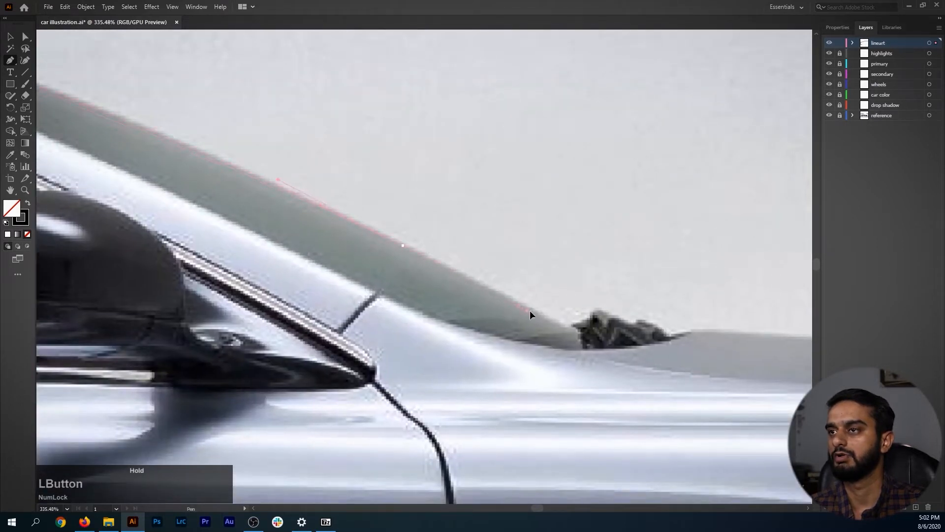
key(space)
drag(539, 312, 356, 271)
key(ctrl+space)
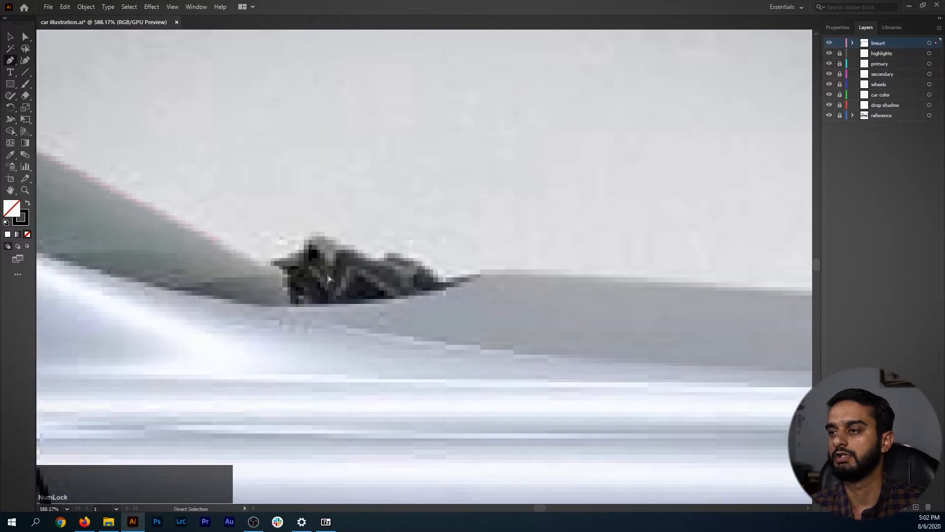
drag(281, 272, 383, 262)
Carry the outline past the wipers and onto the rear end of the hood.
key(space)
drag(447, 280, 326, 257)
key(space)
key(space)
drag(388, 262, 222, 232)
drag(397, 248, 585, 256)
Trace the hood's top edge forward over the front wheel arch towards the headlight.
key(ctrl+space)
drag(618, 247, 228, 208)
key(space)
drag(433, 238, 581, 254)
key(space)
drag(611, 259, 286, 207)
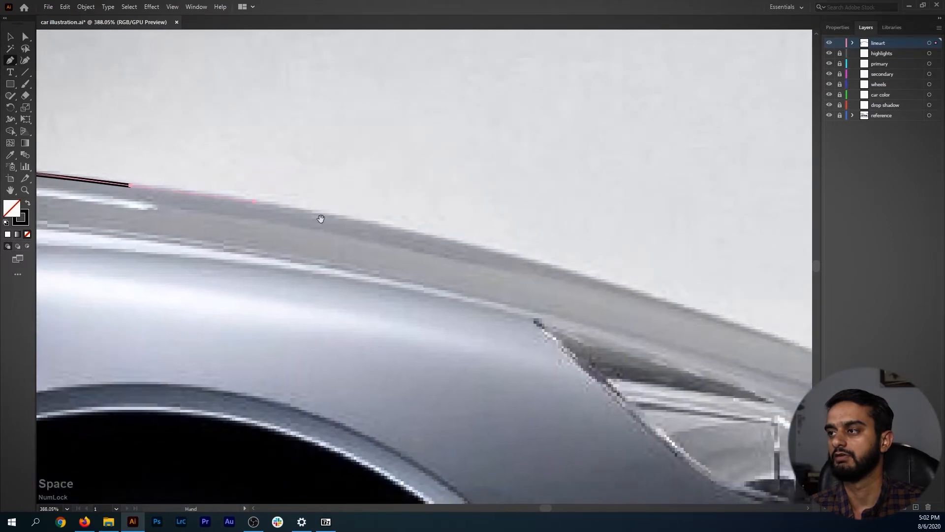
drag(600, 306, 318, 231)
mouse_move(610, 305)
mouse_down()
mouse_move(625, 311)
mouse_move(586, 309)
mouse_up()
Trace the hood's front slope above the headlight down to the nose.
key(ctrl+space)
key(space)
drag(616, 310, 362, 224)
key(ctrl+space)
drag(495, 280, 587, 311)
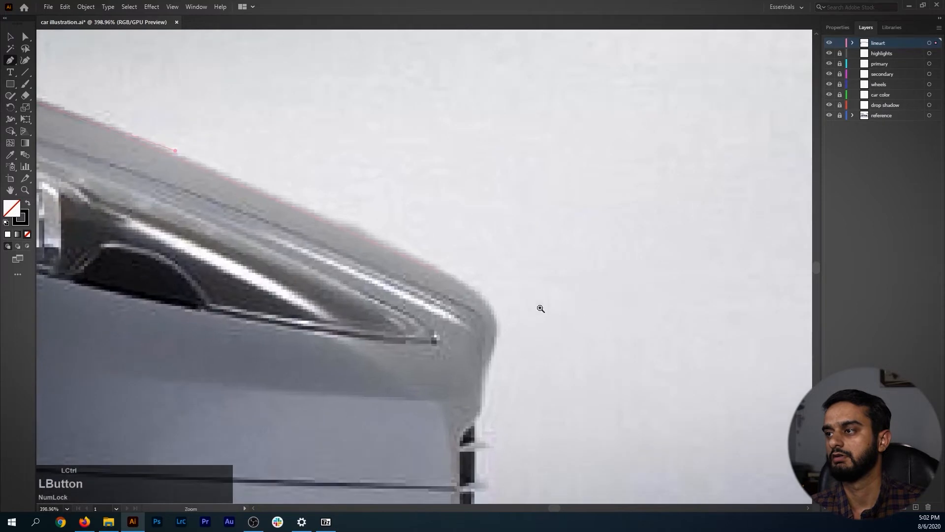
drag(484, 292, 485, 293)
Trace the outline around the nose tip and down the front edge past the grille slats.
key(space)
mouse_move(508, 350)
mouse_down()
mouse_move(427, 255)
mouse_move(444, 256)
mouse_up()
key(ctrl+space)
mouse_move(404, 259)
mouse_down()
mouse_move(384, 313)
mouse_move(385, 227)
mouse_move(390, 253)
mouse_move(347, 266)
mouse_move(358, 282)
mouse_move(351, 273)
mouse_up()
key(space)
key(ctrl+space)
key(space)
drag(351, 310, 351, 231)
drag(356, 280, 361, 360)
key(space)
drag(366, 375, 269, 236)
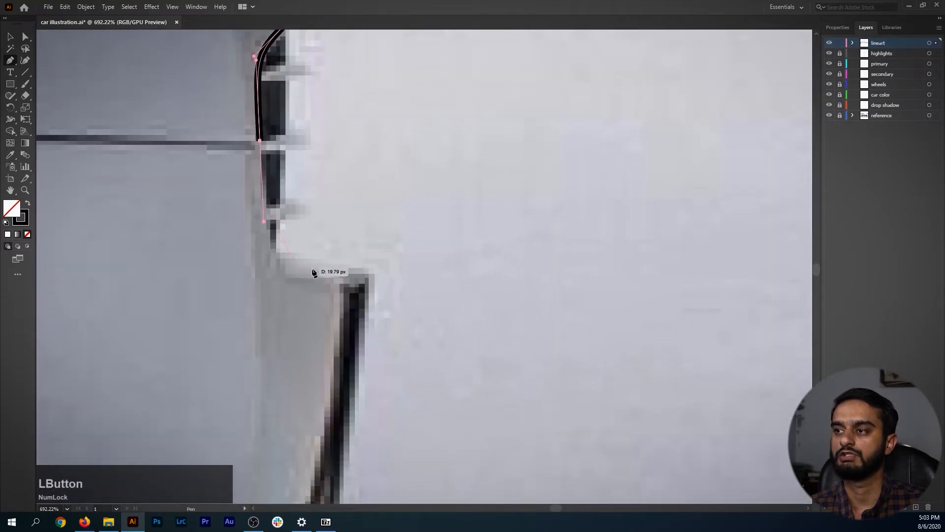
Trace the ledge above the front number plate and carry the outline down the plate's outer edge and underneath it.
drag(338, 269, 338, 270)
click(367, 270)
key(ctrl+space)
drag(406, 229, 241, 268)
drag(332, 314, 342, 246)
key(ctrl+space)
drag(357, 241, 446, 305)
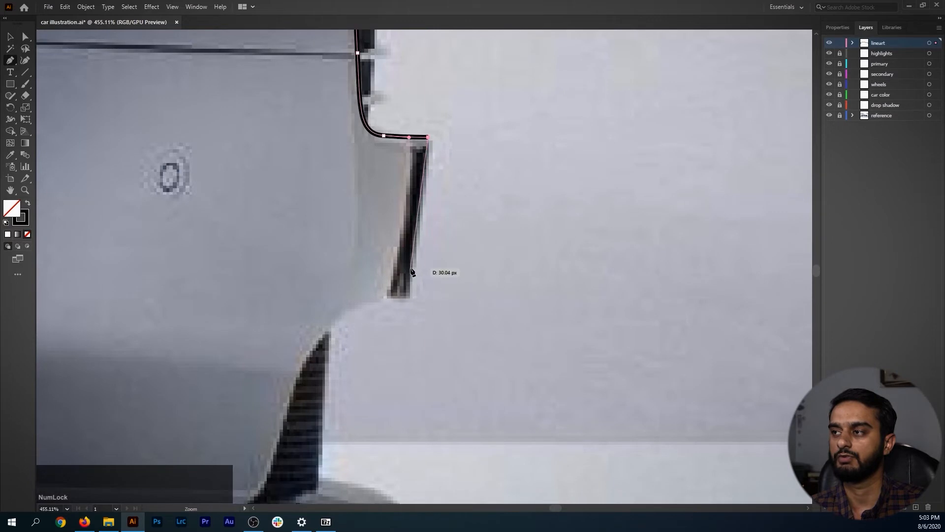
drag(412, 277, 362, 302)
key(space)
drag(323, 347, 373, 230)
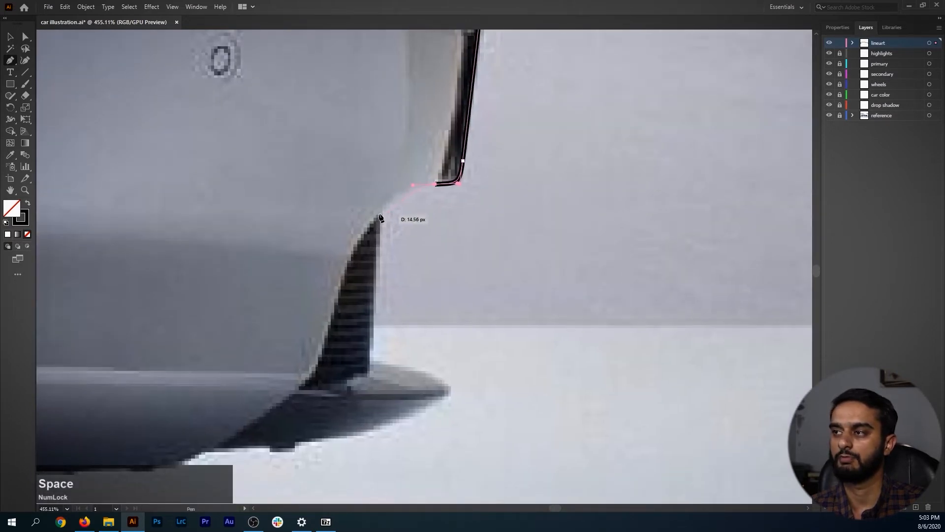
Trace the front bumper from beneath the number plate down along the dark lower vent to its base.
key(ctrl+space)
drag(414, 274, 322, 275)
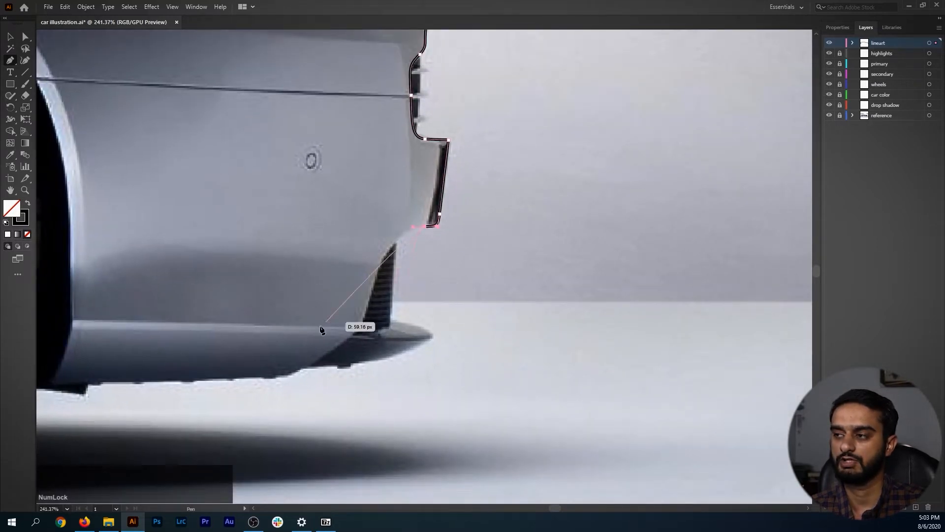
key(ctrl+space)
drag(406, 257, 494, 253)
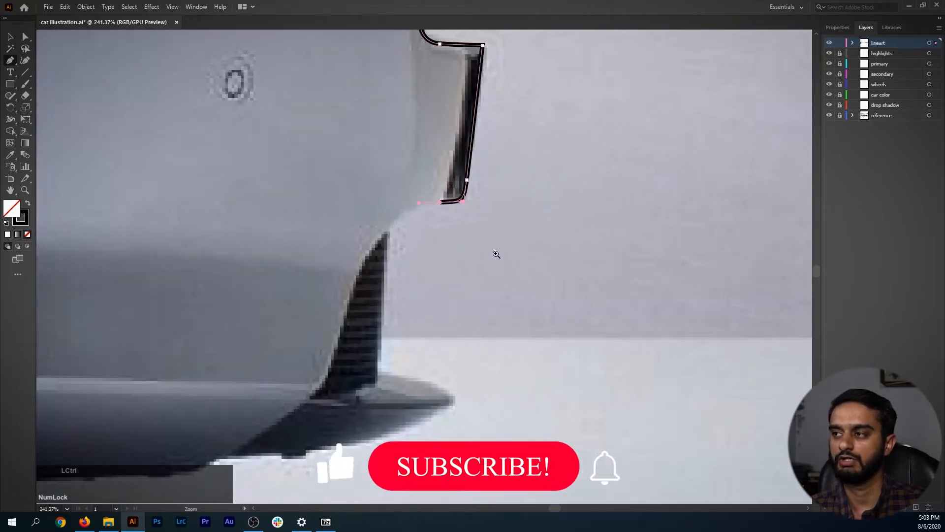
drag(351, 295, 328, 371)
key(ctrl+space)
drag(293, 403, 376, 299)
key(space)
drag(310, 324, 189, 393)
Carry the outline along the front bumper's bottom edge back towards the front wheel.
key(ctrl+space)
drag(380, 320, 301, 338)
key(ctrl+space)
drag(249, 357, 264, 355)
key(space)
drag(98, 379, 452, 293)
key(space)
key(space)
key(ctrl+space)
mouse_move(356, 325)
mouse_down()
mouse_move(422, 323)
mouse_move(347, 330)
mouse_up()
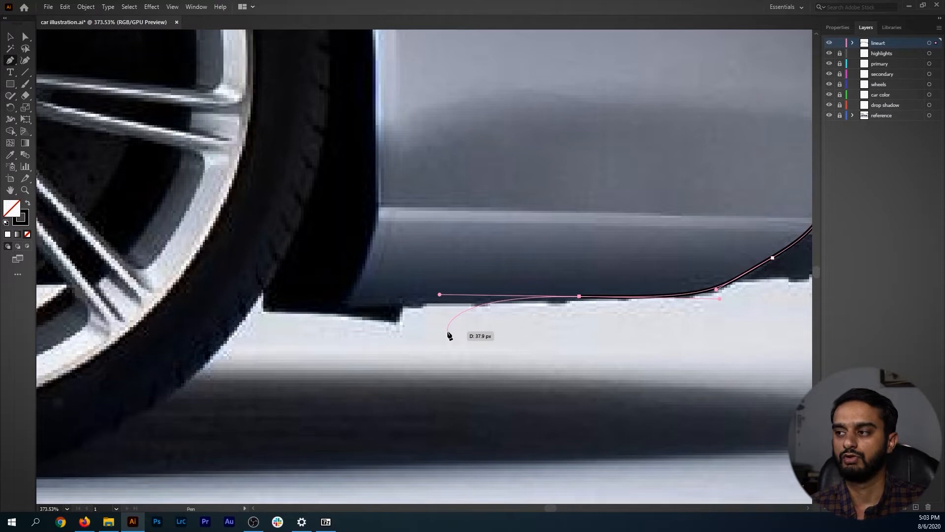
Examine the front wheel arch and the lower bumper edge beside the tyre up close.
key(space)
drag(282, 299, 428, 296)
drag(244, 196, 283, 304)
drag(566, 173, 394, 263)
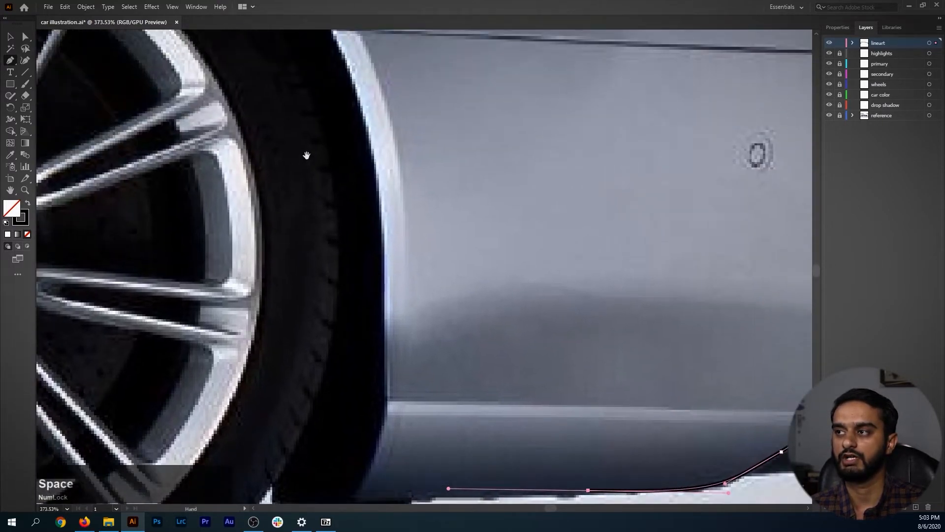
drag(307, 155, 350, 258)
drag(538, 232, 373, 129)
drag(318, 353, 331, 228)
drag(289, 300, 348, 243)
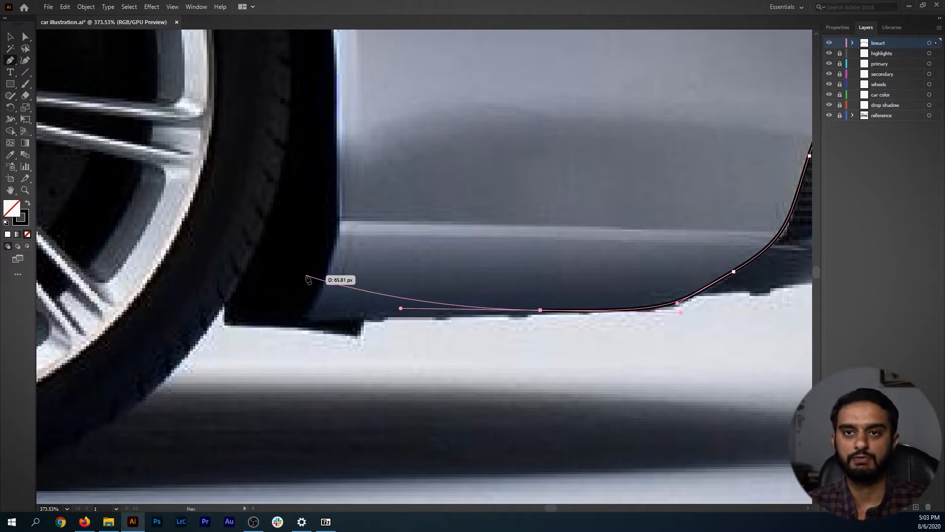
key(ctrl)
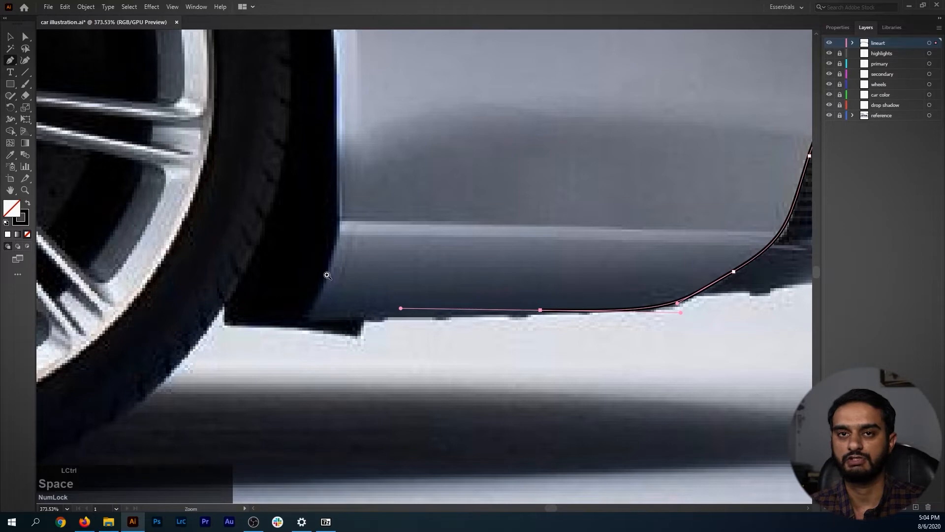
drag(338, 267, 532, 283)
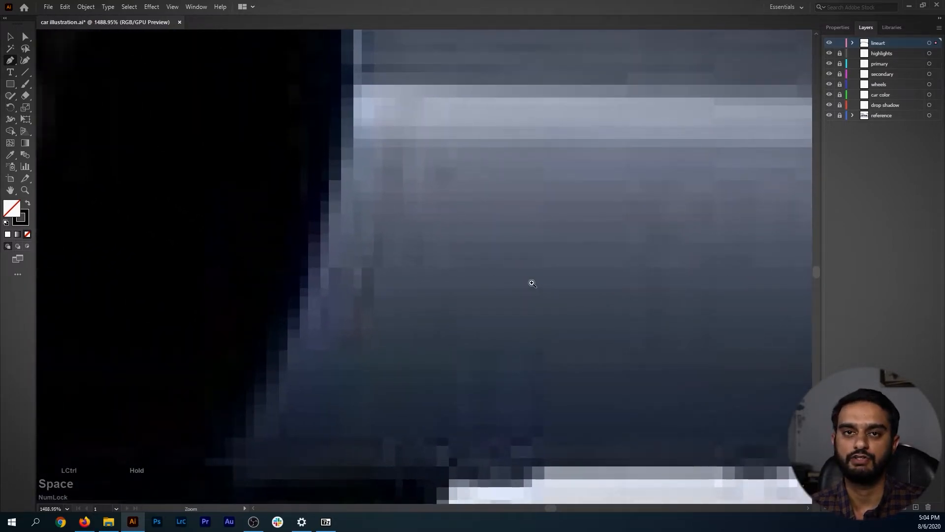
drag(532, 283, 70, 269)
drag(331, 272, 468, 268)
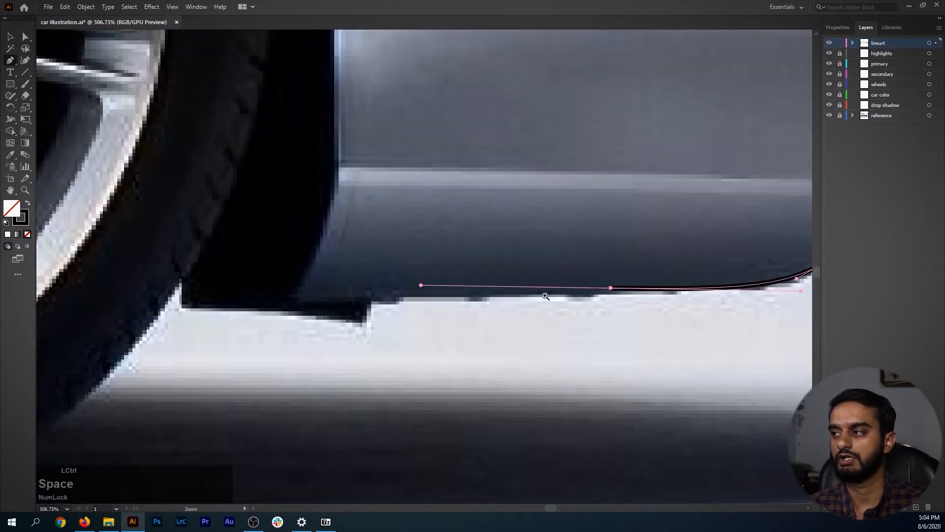
Extend the outline along the bumper's underside and set a corner at the front base of the front wheel arch.
drag(611, 289, 226, 300)
key(space)
key(ctrl+z)
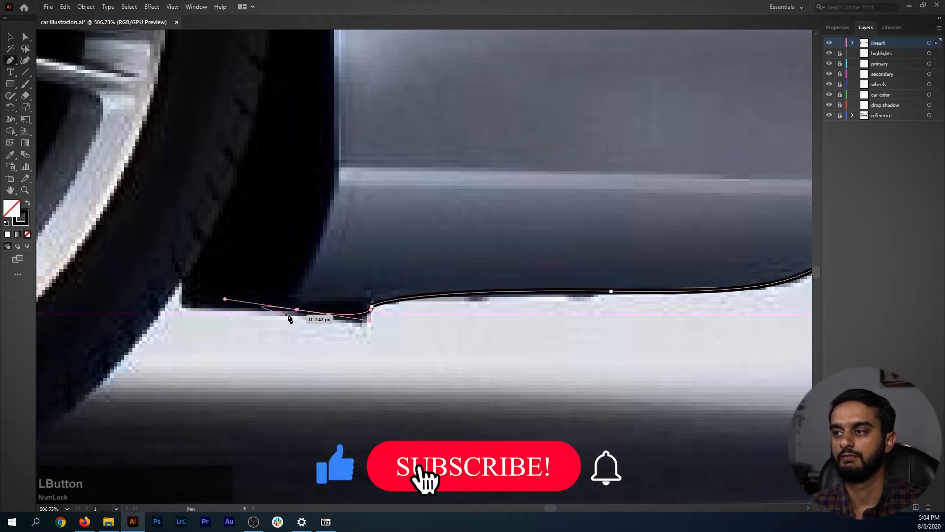
click(298, 311)
key(ctrl+space)
drag(378, 251, 359, 222)
drag(359, 222, 389, 359)
click(390, 394)
key(ctrl+z)
key(ctrl+space)
drag(392, 402, 397, 273)
key(ctrl+z)
click(393, 375)
Trace the front wheel arch over the tyre and down to the front end of the sill.
key(ctrl+space)
drag(439, 345, 260, 292)
key(space)
drag(492, 232, 488, 320)
drag(401, 251, 357, 147)
key(space)
drag(301, 161, 602, 171)
drag(396, 141, 255, 170)
key(ctrl+space)
drag(381, 192, 310, 205)
key(ctrl+space)
key(space)
click(329, 354)
Trace the sill's bottom edge back to the rear wheel arch, ending in a corner point at the arch's base.
key(ctrl+space)
drag(484, 326, 345, 329)
key(space)
drag(137, 337, 555, 325)
key(ctrl+space)
drag(396, 336, 330, 321)
key(space)
drag(253, 322, 539, 300)
drag(257, 308, 447, 310)
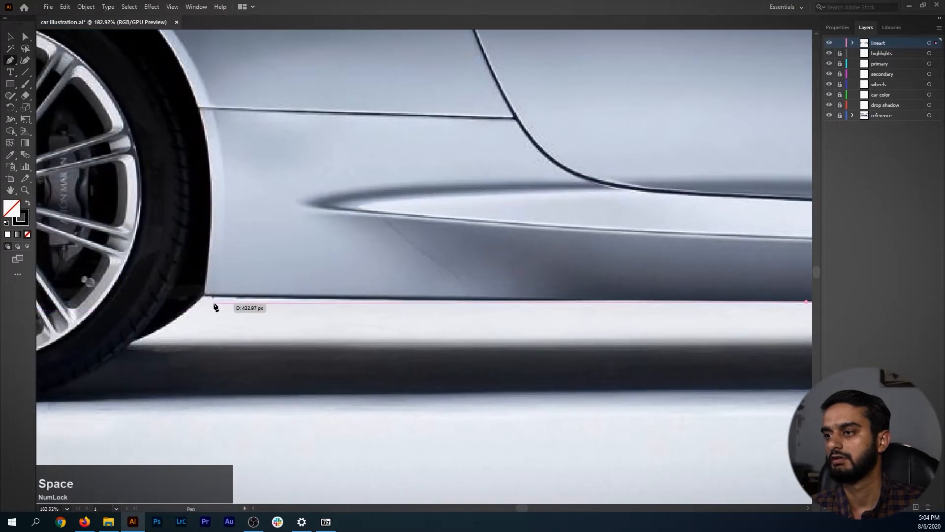
drag(206, 294, 156, 290)
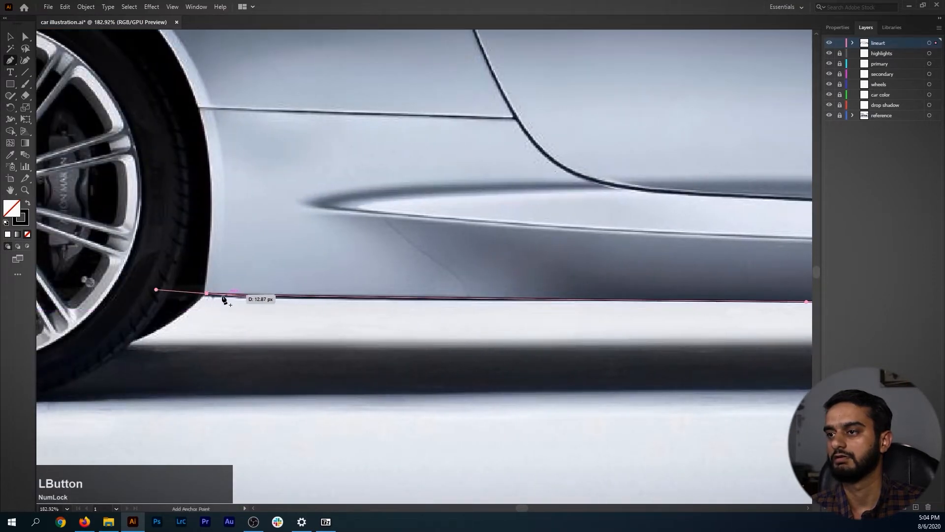
key(ctrl+z)
click(203, 295)
drag(164, 294, 166, 294)
click(203, 295)
Trace the rear wheel arch over the tyre and down its rear side.
drag(261, 287, 200, 211)
drag(200, 211, 356, 277)
drag(346, 260, 353, 142)
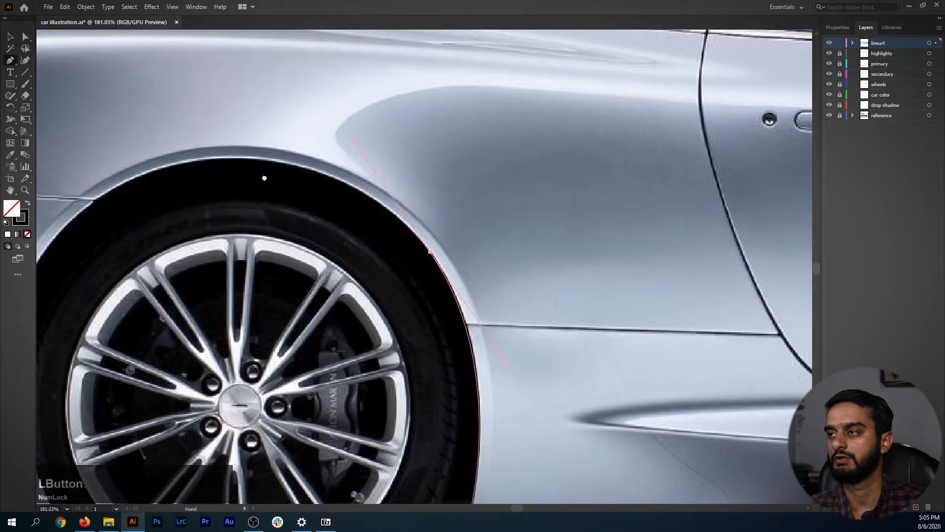
drag(265, 178, 445, 180)
drag(314, 172, 335, 172)
drag(278, 205, 161, 282)
key(space)
drag(225, 202, 127, 315)
drag(131, 400, 193, 212)
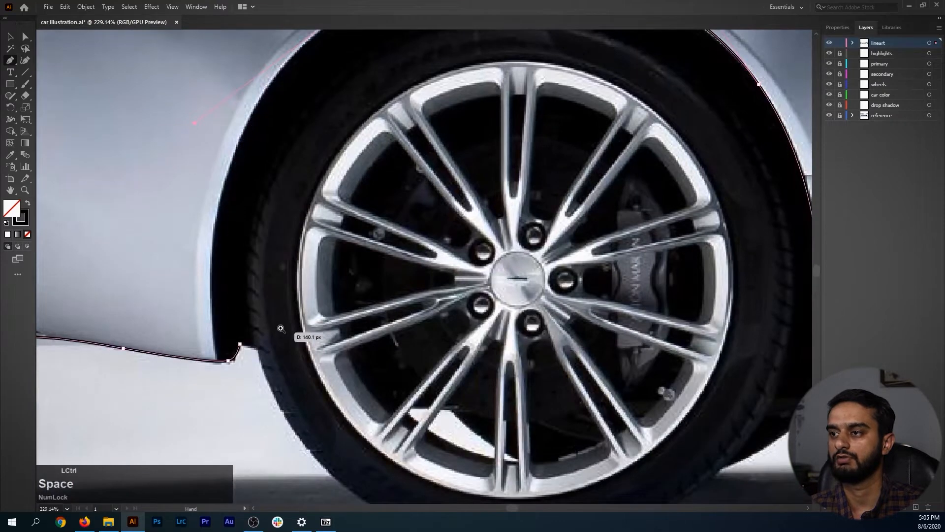
Remove the stray end point beside the rear tyre and close the outline at the rear arch's lower rear corner.
drag(296, 327, 245, 329)
click(246, 329)
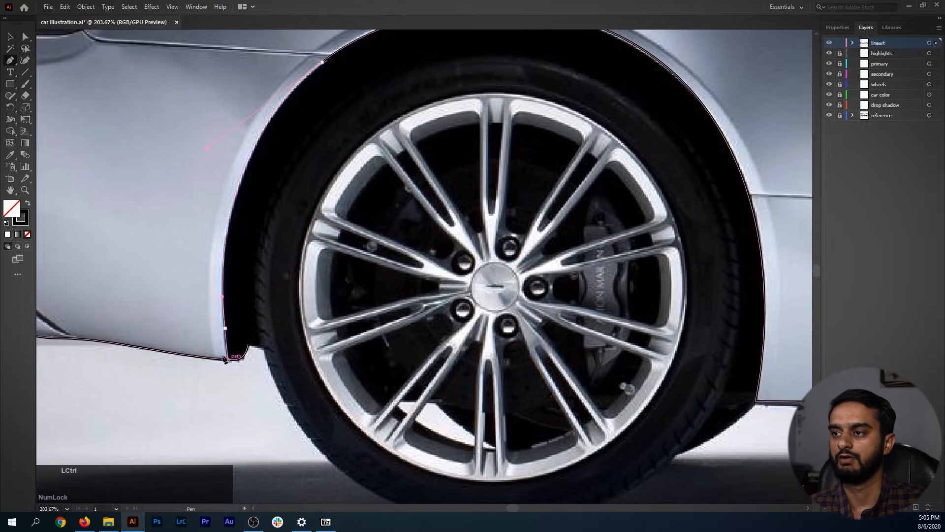
drag(220, 335, 320, 364)
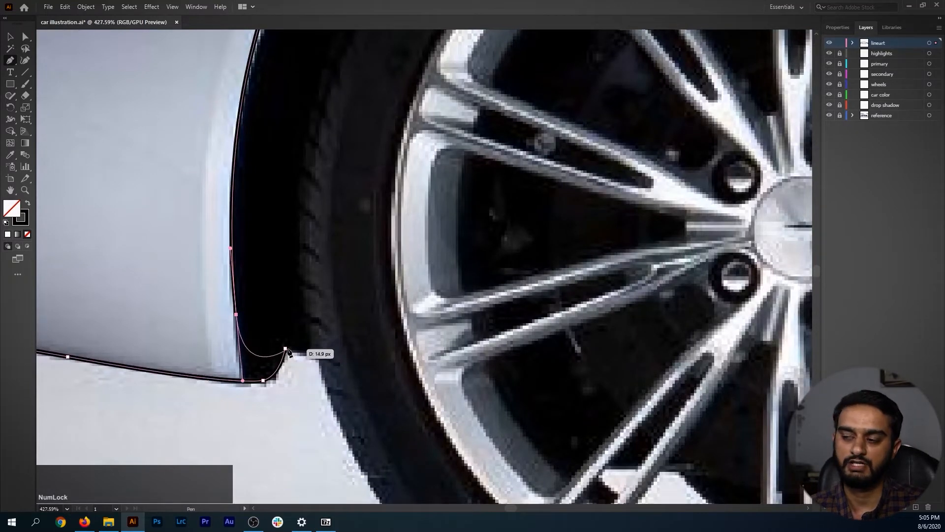
click(287, 362)
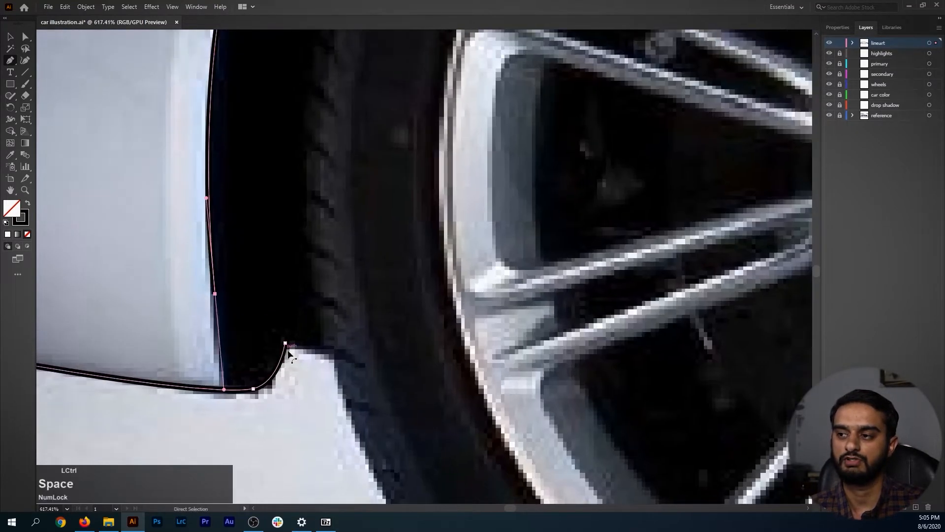
key(BackSpace)
key(ctrl)
drag(255, 393, 221, 389)
click(215, 294)
click(222, 390)
Deselect the finished outline and hide every layer except lineart.
ctrl+click(397, 313)
key(ctrl+space)
drag(397, 312, 355, 313)
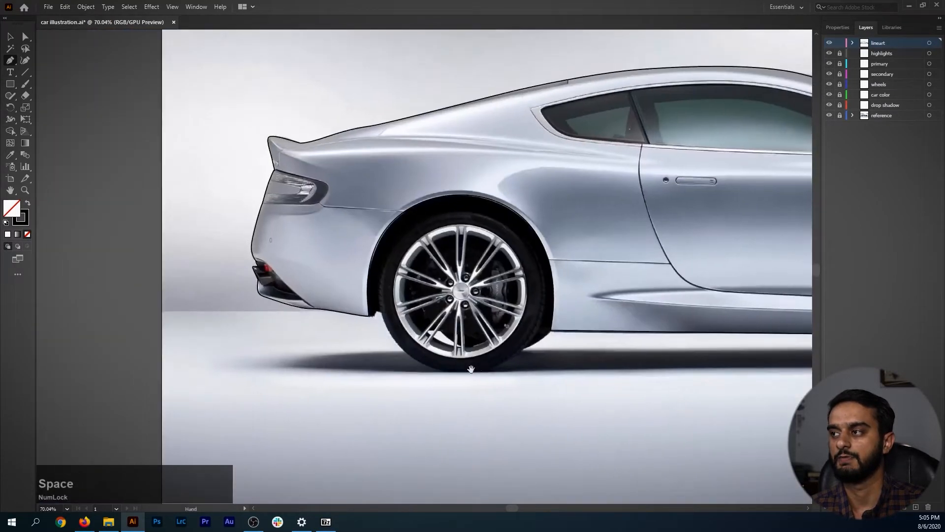
drag(471, 368, 384, 377)
drag(557, 197, 411, 214)
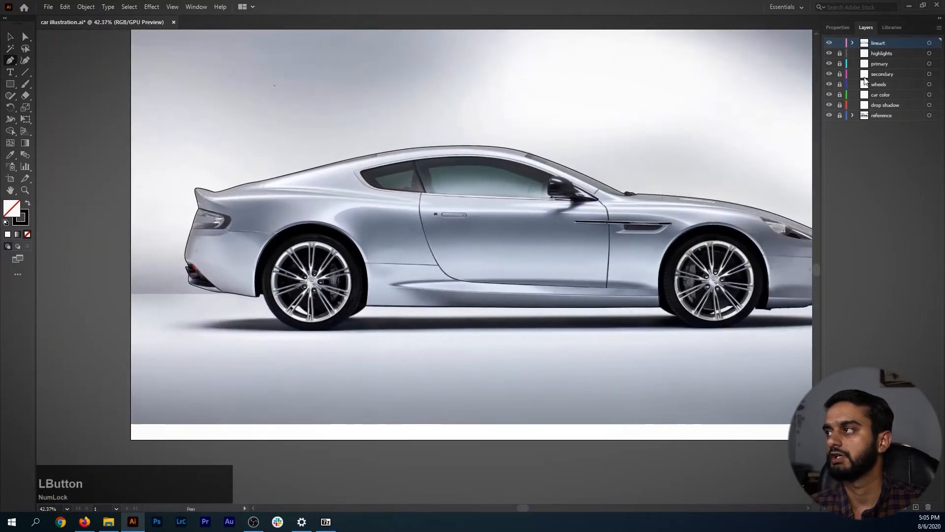
drag(512, 255, 414, 286)
key(v)
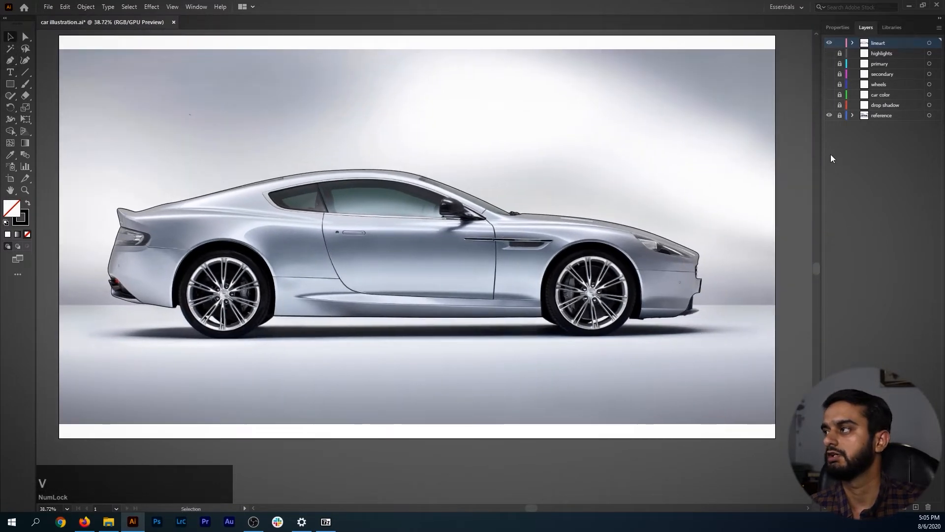
click(828, 117)
drag(462, 327, 491, 367)
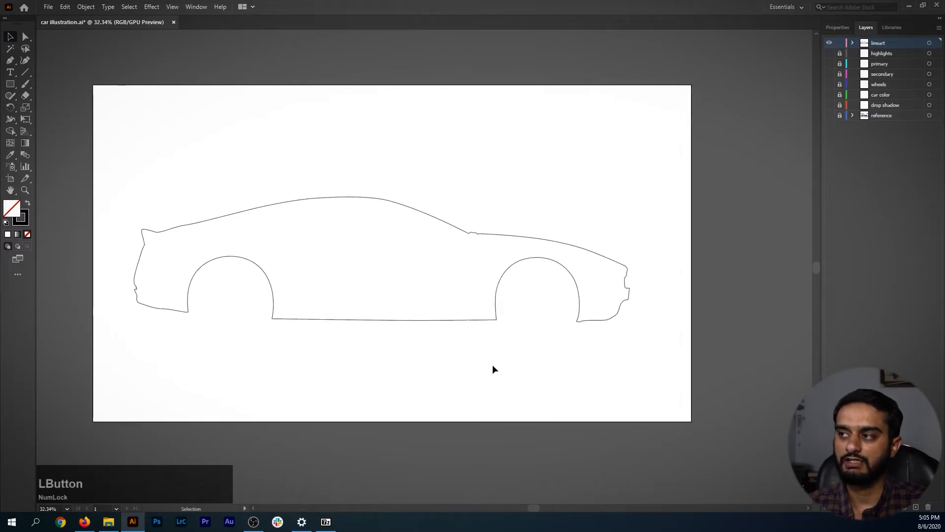
Select the car outline and display its stroke settings beside the artboard.
drag(479, 209, 493, 244)
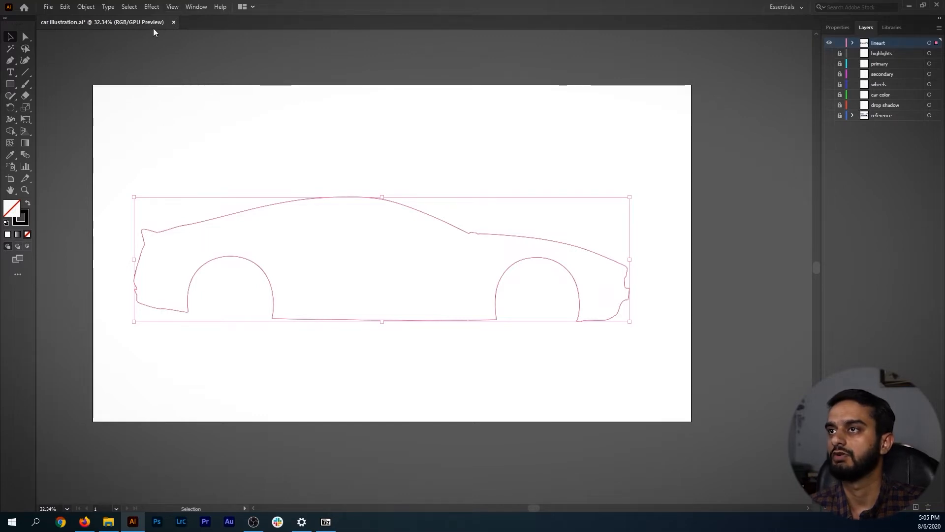
click(196, 7)
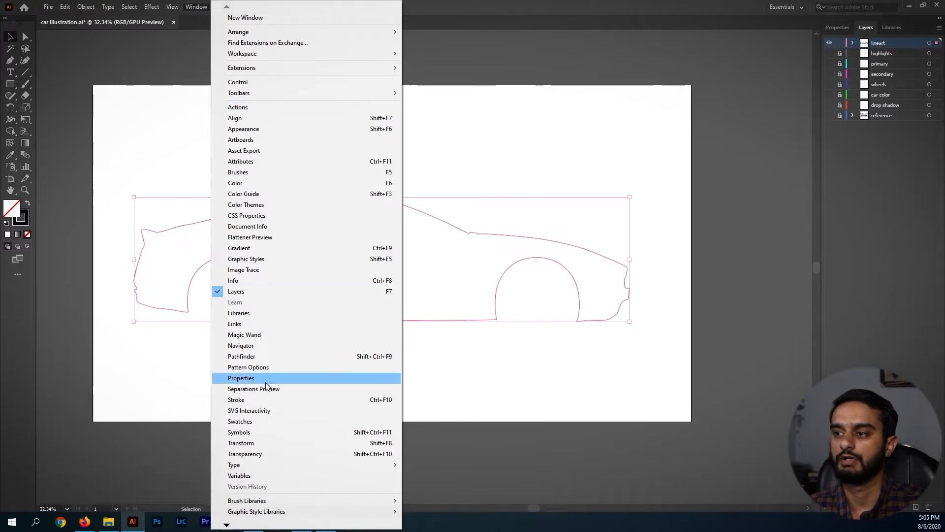
click(262, 403)
mouse_move(608, 288)
mouse_down()
mouse_move(733, 65)
mouse_move(746, 65)
mouse_up()
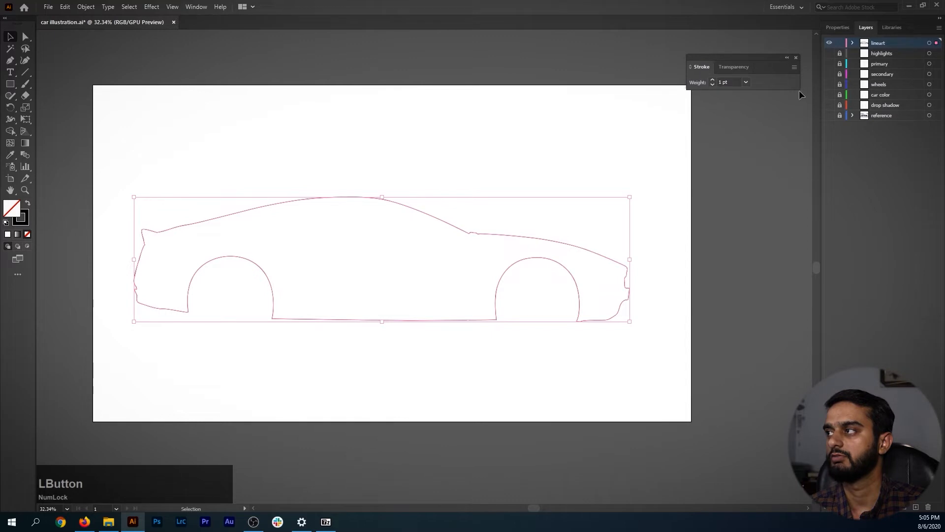
Switch the workspace to Essentials Classic and set the outline's stroke weight to 4 pt.
click(800, 7)
click(784, 39)
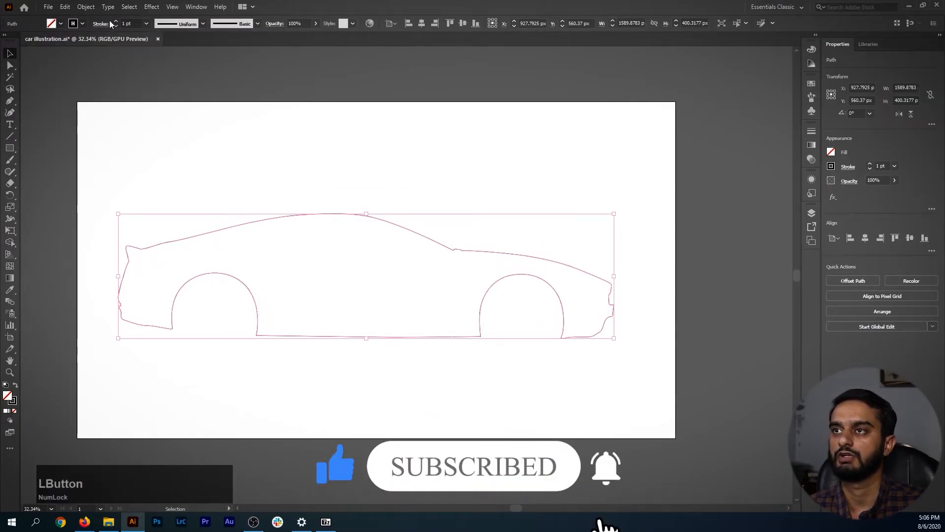
click(116, 22)
click(116, 22)
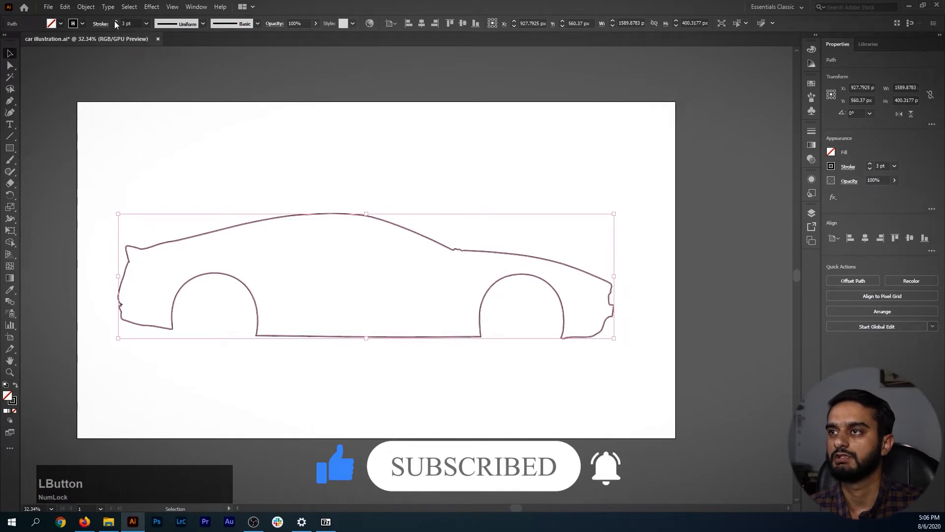
click(115, 22)
click(215, 131)
Give the car outline's stroke round corner joins to clean up the spike below the rear spoiler.
drag(126, 274, 169, 223)
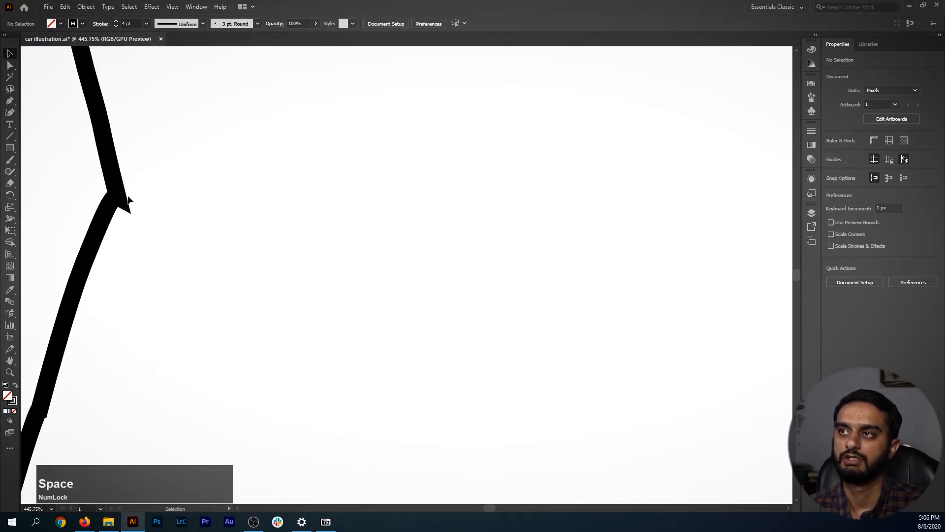
click(98, 22)
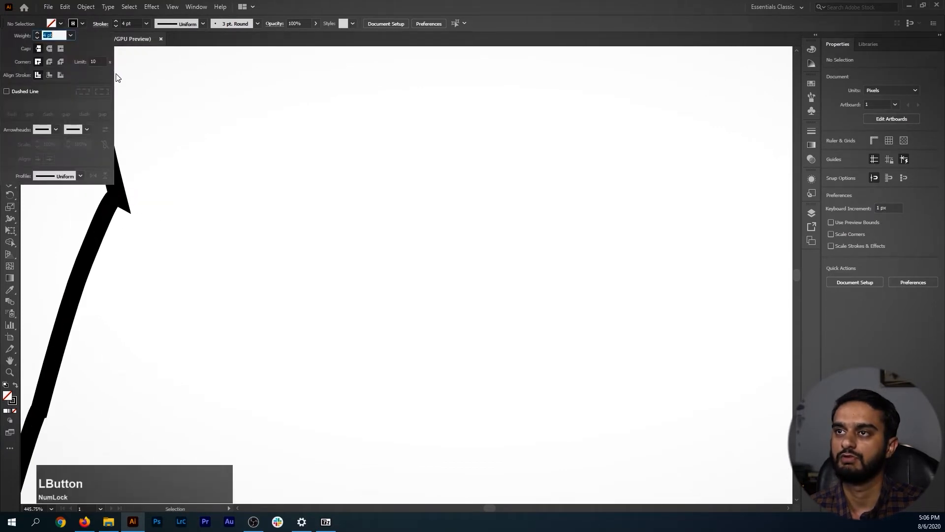
click(49, 61)
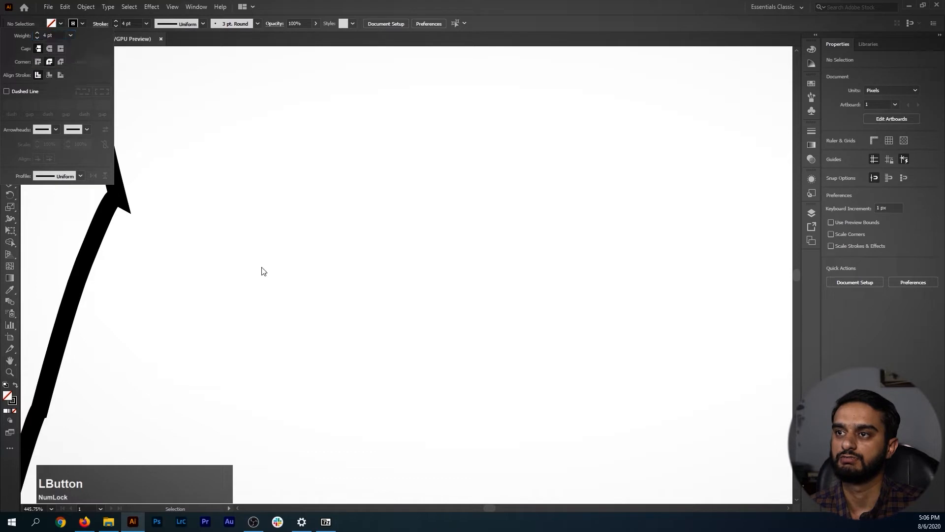
click(112, 232)
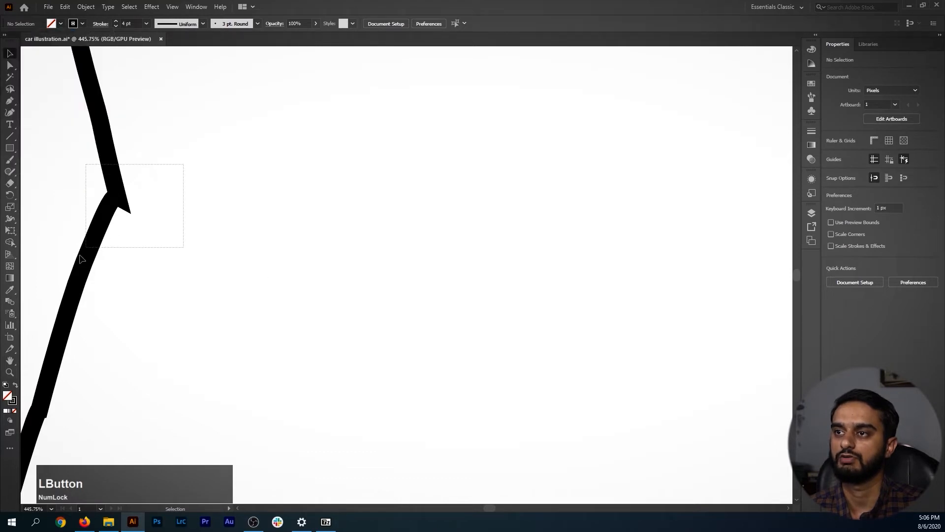
click(91, 246)
click(100, 24)
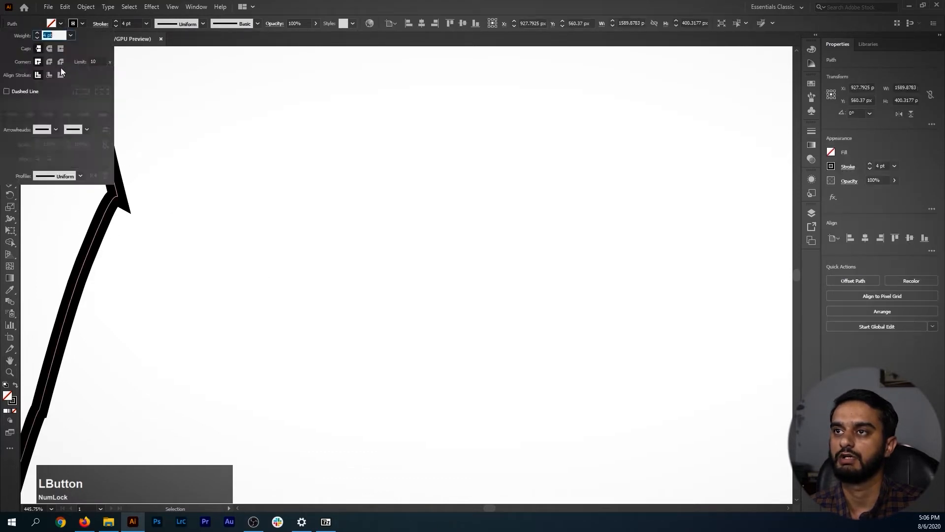
click(49, 62)
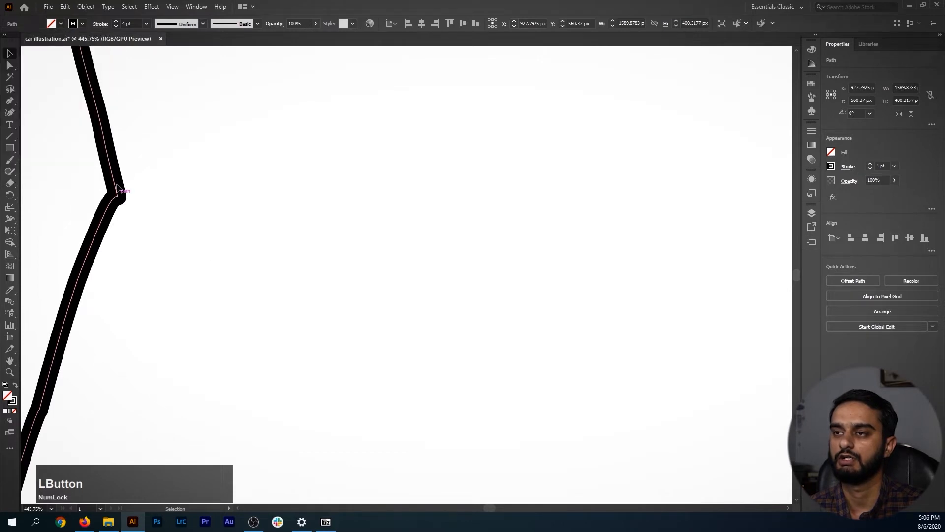
drag(398, 255, 289, 259)
click(295, 259)
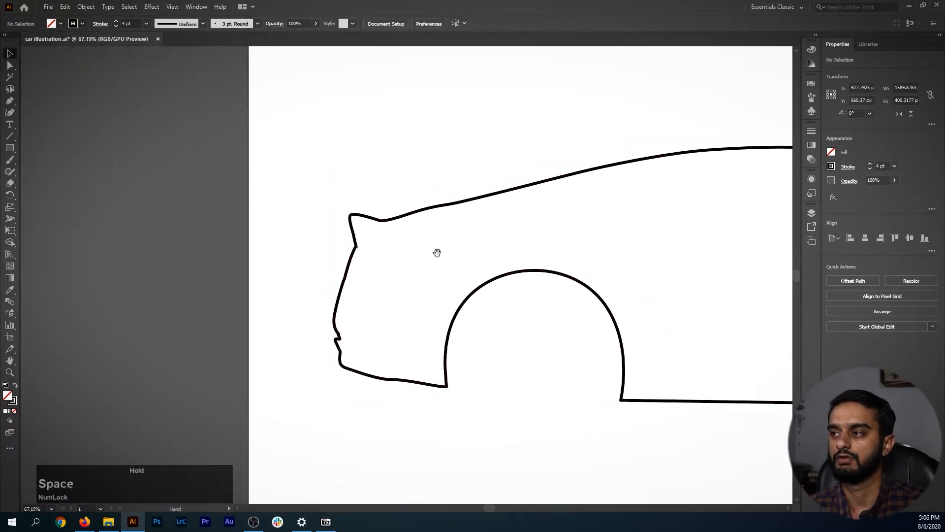
Expand the collapsed panels beside the artboard and remove the Properties and Libraries panels from the workspace.
drag(591, 270, 332, 237)
drag(437, 242, 381, 248)
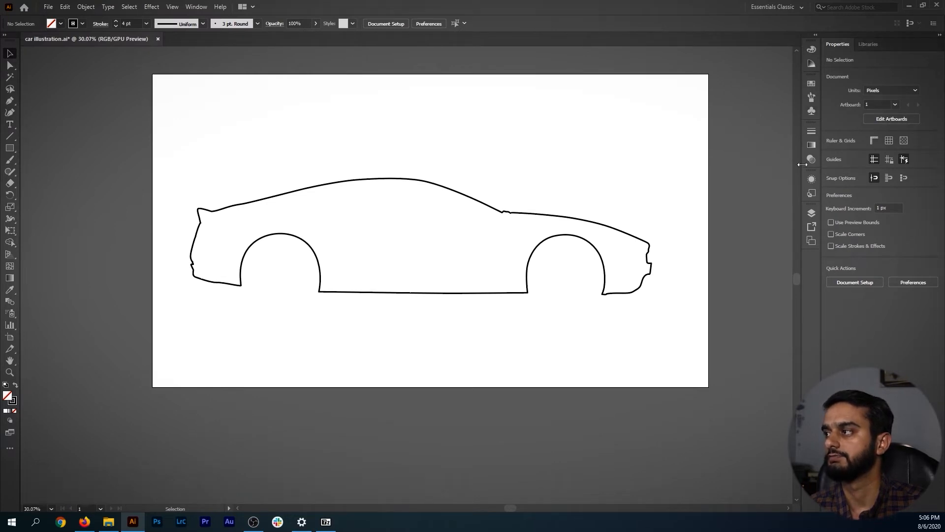
click(815, 35)
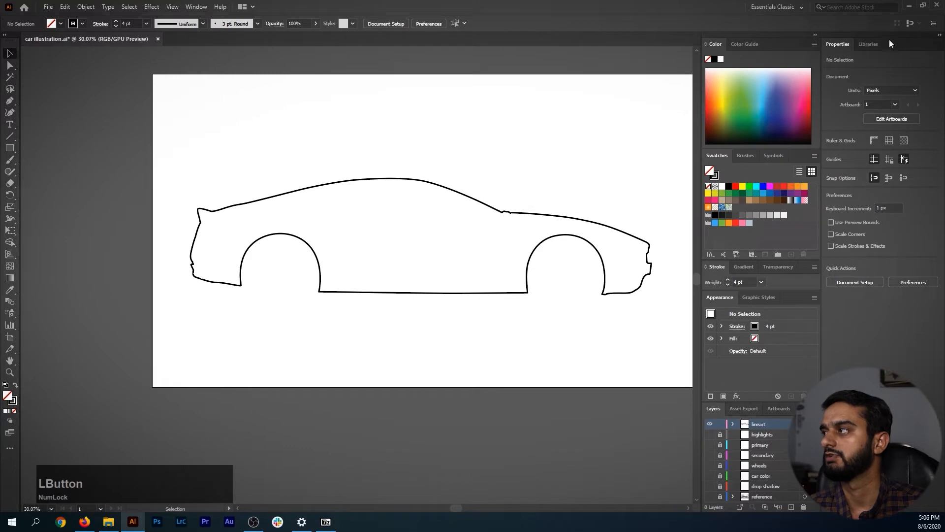
drag(851, 46, 370, 102)
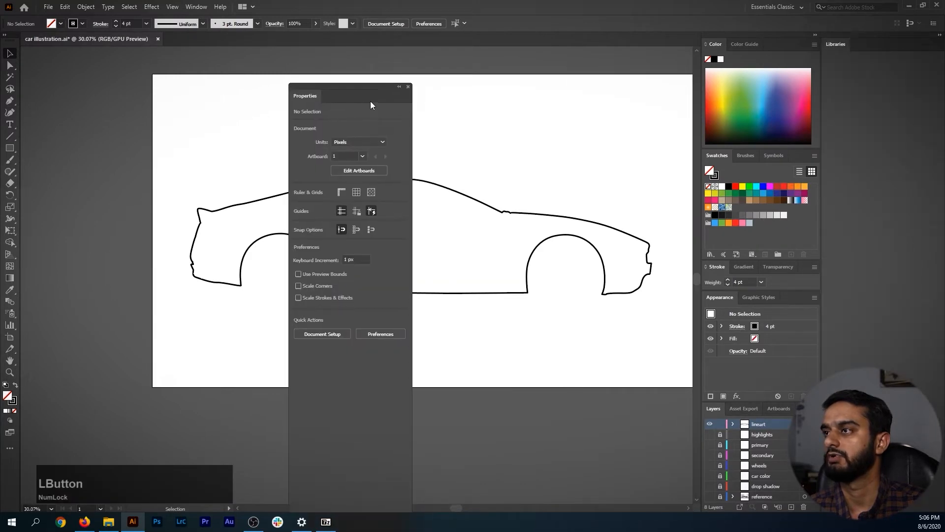
click(409, 86)
drag(828, 45, 405, 103)
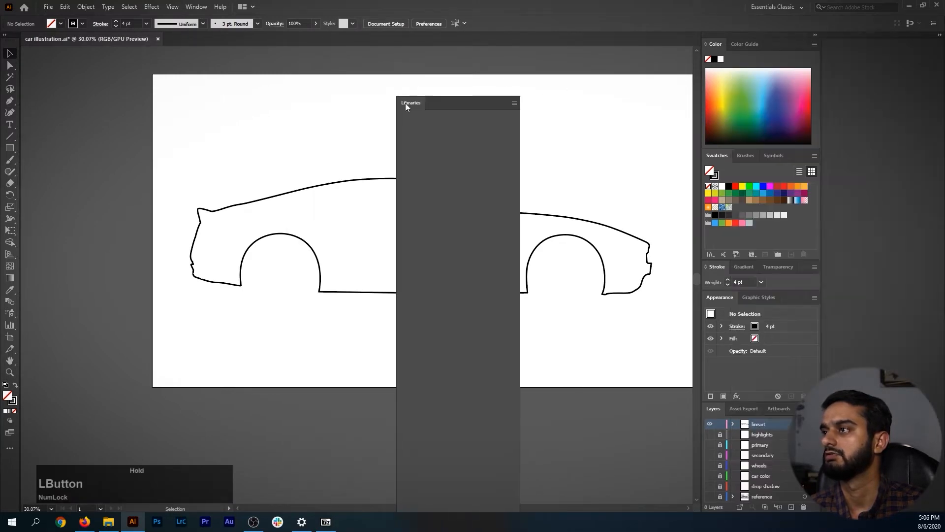
click(518, 94)
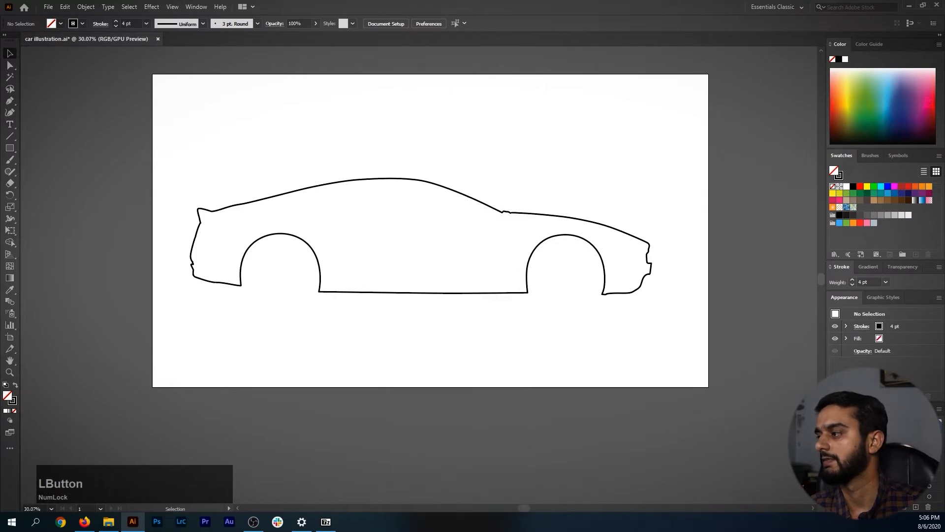
Enlarge the layer list and make the reference photo layer visible again.
drag(869, 401, 869, 362)
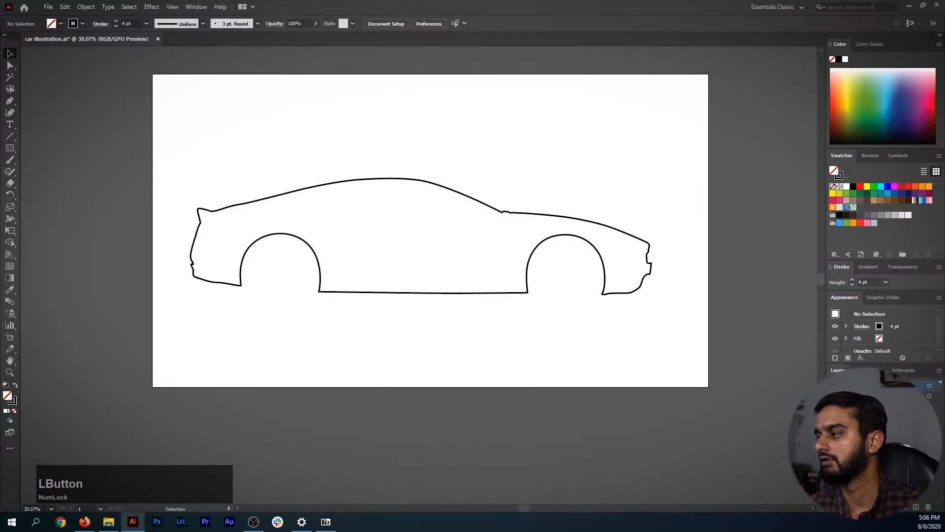
click(835, 396)
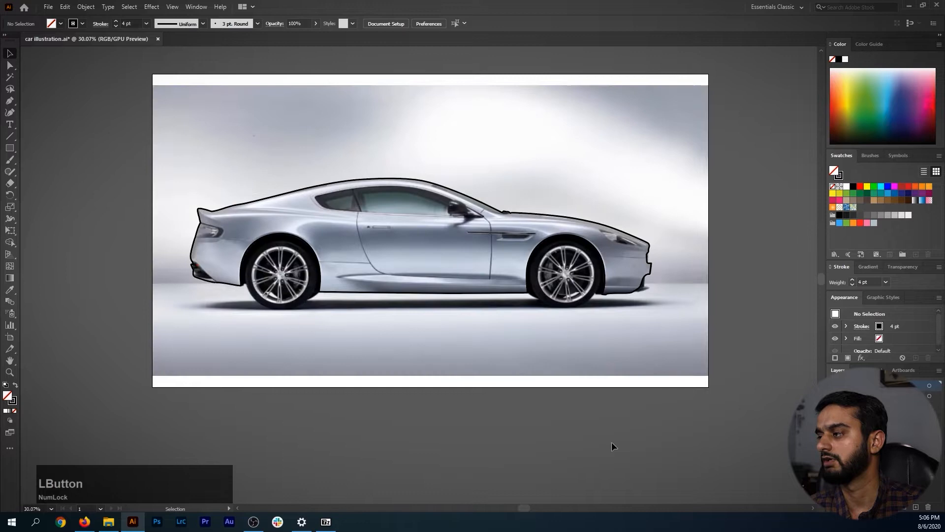
key(ctrl+space)
drag(257, 234, 456, 261)
key(space)
drag(212, 261, 344, 270)
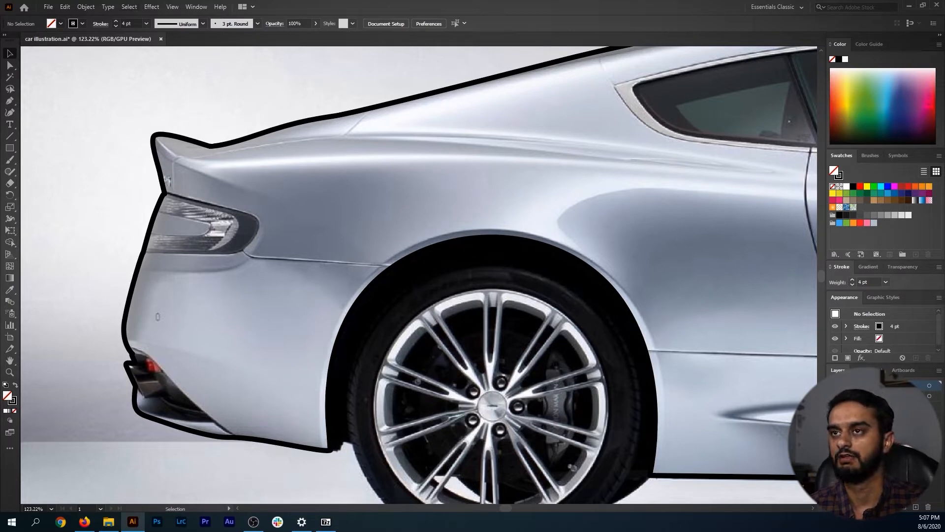
Trace the taillight with the Pen tool from the rear outline around its rounded end back to the corner below the spoiler.
click(10, 100)
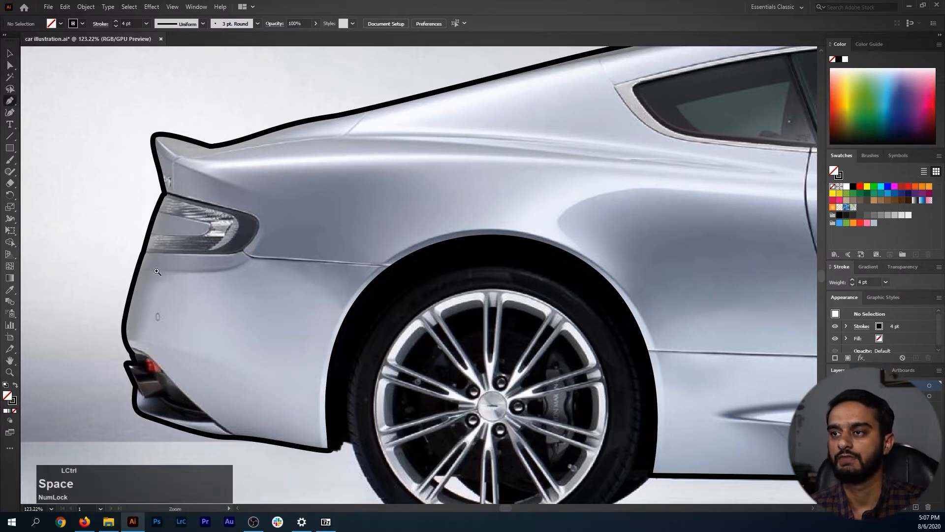
drag(151, 262, 192, 261)
click(142, 250)
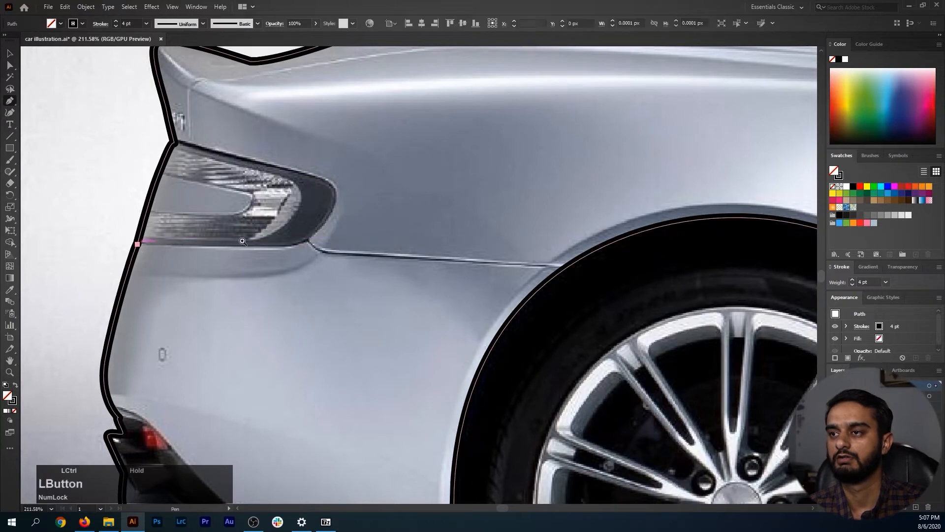
scroll(301, 219, up, 3)
drag(319, 258, 352, 217)
key(space)
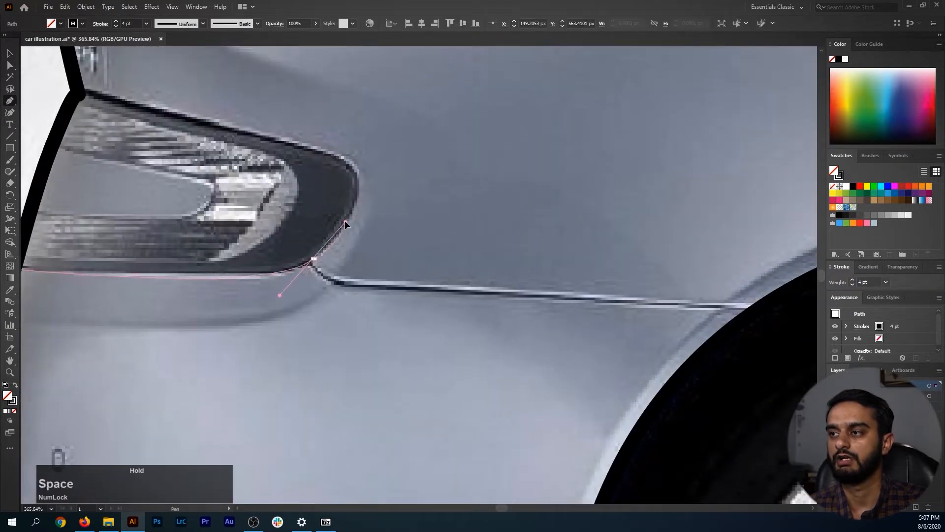
drag(344, 172, 267, 216)
key(space)
drag(137, 203, 279, 254)
drag(235, 226, 199, 215)
ctrl+click(145, 220)
Draw the rounded inner shape inside the taillight, starting and ending on the car's rear outline.
key(ctrl+space)
drag(345, 232, 305, 236)
drag(230, 302, 309, 290)
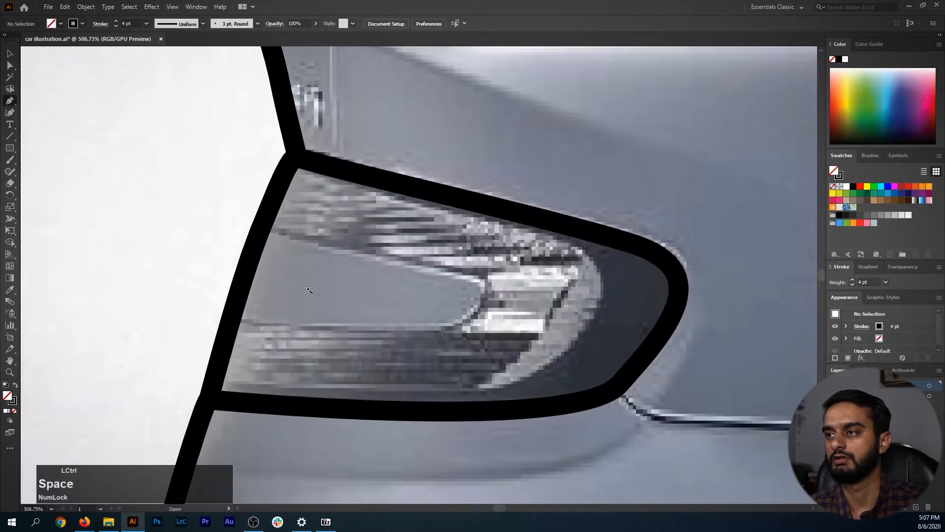
click(261, 227)
drag(454, 273, 492, 286)
drag(406, 330, 326, 339)
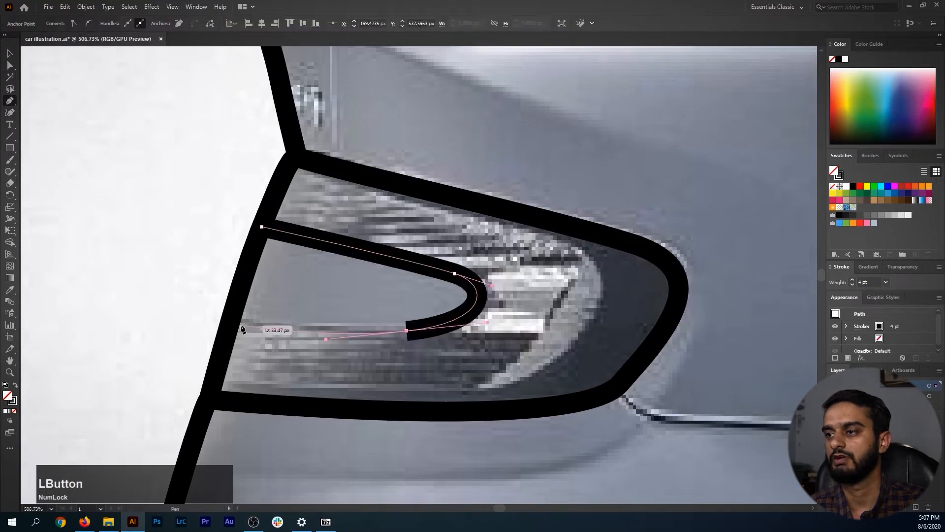
click(230, 320)
ctrl+click(384, 290)
Set the stroke weight of the taillight's inner line to 2 pt and deselect it.
key(ctrl+space)
drag(396, 287, 379, 290)
key(v)
click(445, 314)
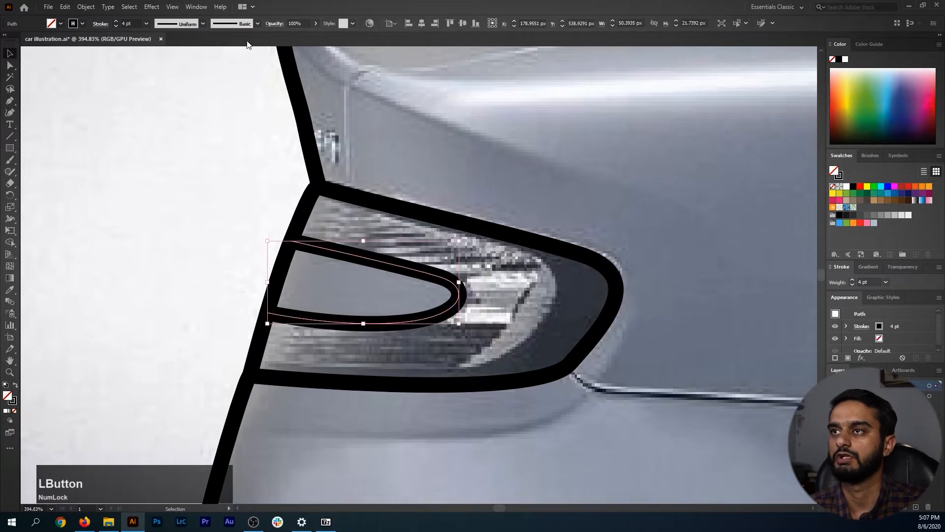
click(115, 26)
click(116, 26)
click(327, 260)
Adopt the car outline's 4 pt stroke for the next lines.
key(ctrl+space)
drag(327, 259, 226, 265)
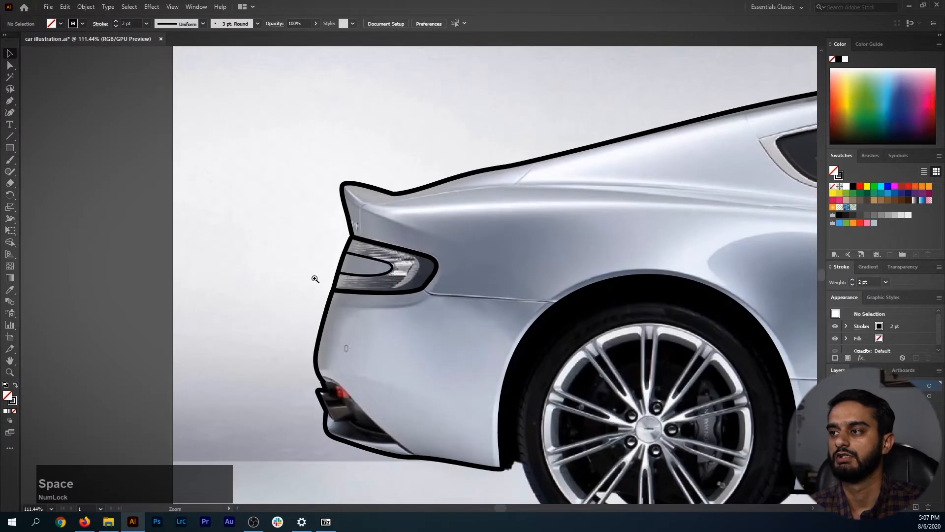
drag(439, 278, 280, 283)
key(ctrl+space)
drag(260, 213, 214, 180)
click(233, 175)
click(195, 127)
Draw a single curved crease line with the Pen tool from the spoiler's tip across the rear fender above the taillight.
drag(226, 201, 231, 165)
click(231, 161)
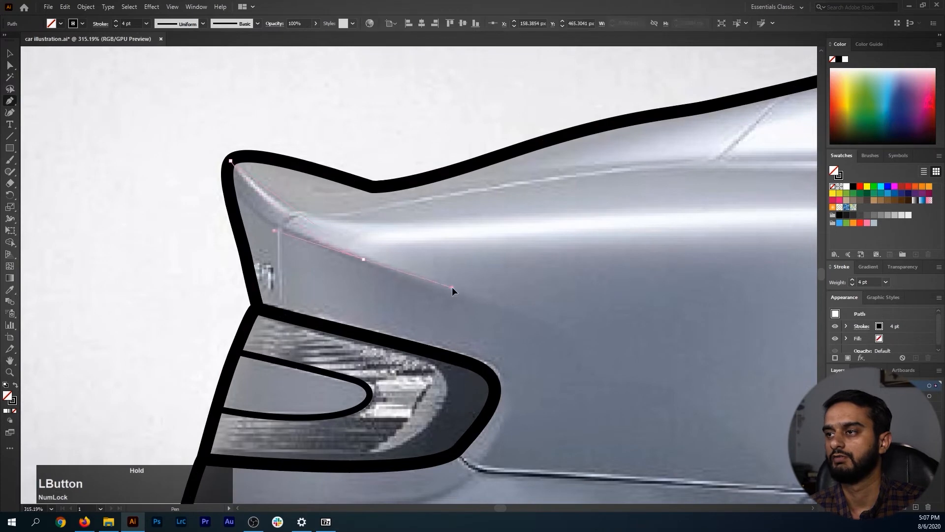
drag(475, 293, 475, 294)
drag(500, 288, 468, 291)
drag(517, 306, 440, 239)
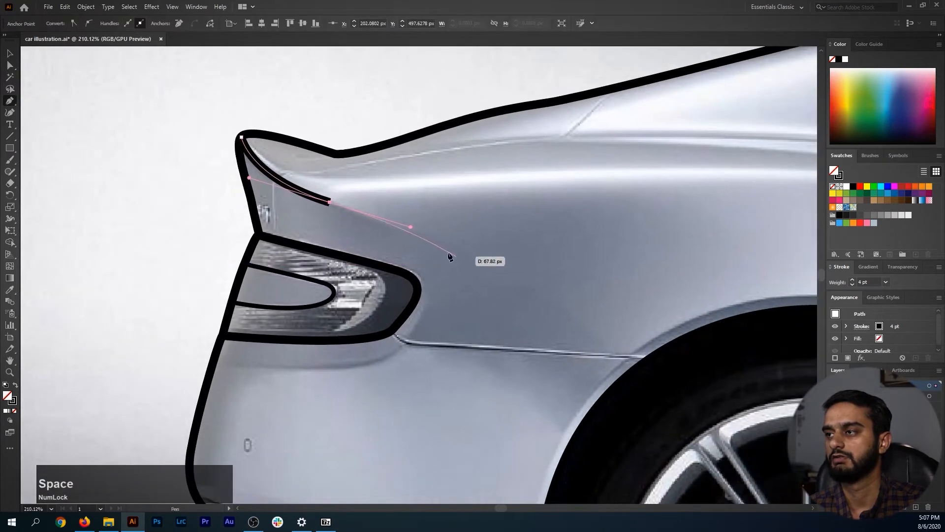
key(ctrl+z)
key(ctrl+z)
drag(453, 243, 675, 317)
ctrl+click(589, 240)
drag(589, 241, 458, 236)
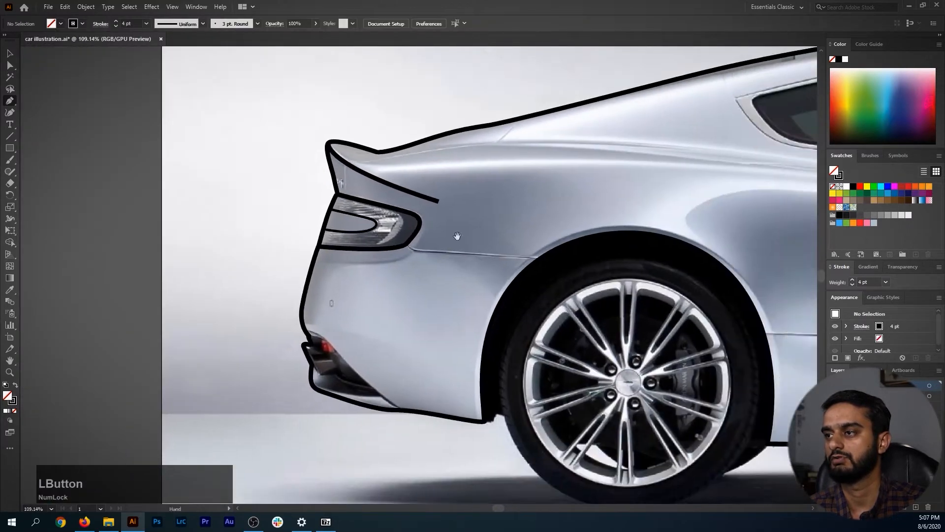
Try to draw the contour beneath the taillight from the rear outline to the taillight's rounded end, and undo it.
drag(326, 268, 366, 264)
click(285, 257)
drag(450, 260, 477, 294)
drag(482, 273, 438, 183)
ctrl+click(122, 222)
drag(461, 225, 150, 226)
drag(477, 249, 551, 242)
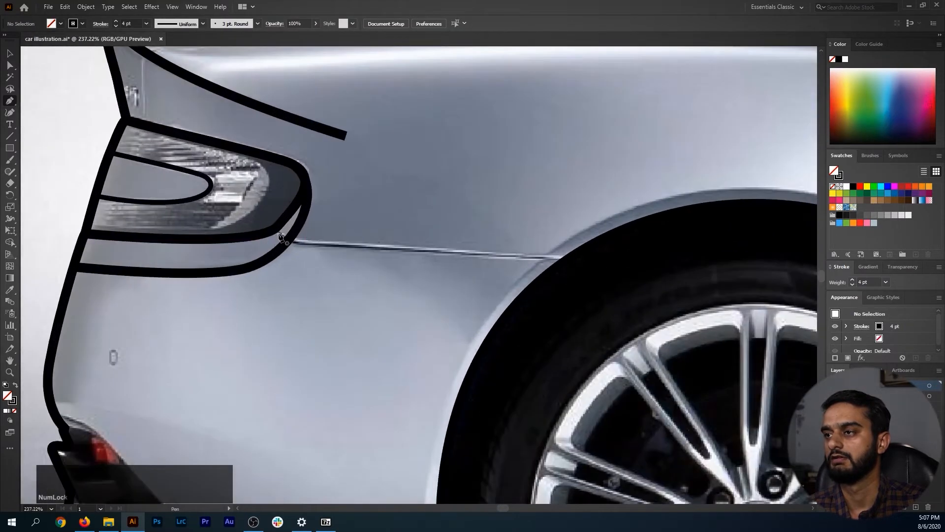
drag(294, 245, 320, 248)
key(ctrl+z)
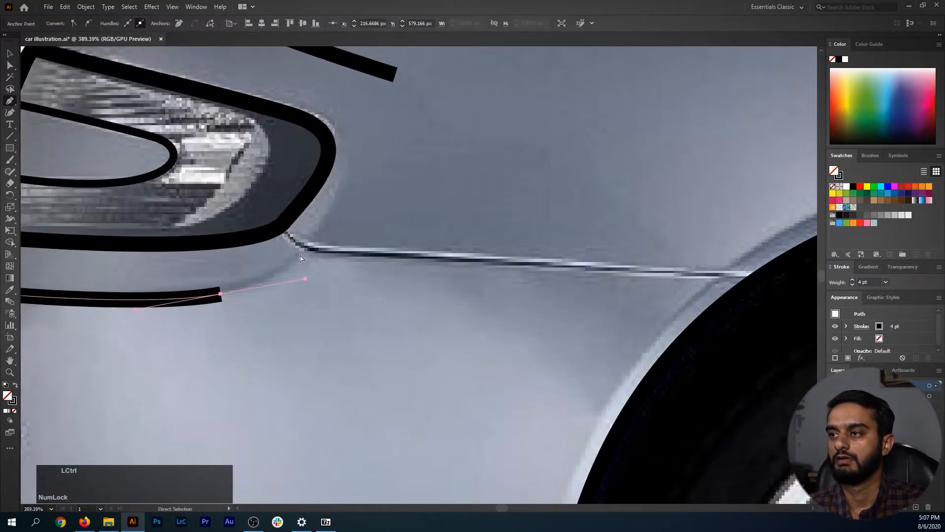
key(ctrl+z)
Trace the bumper's panel gap from the taillight's lower corner to the rear wheel arch.
ctrl+click(384, 249)
drag(436, 253, 178, 257)
click(308, 229)
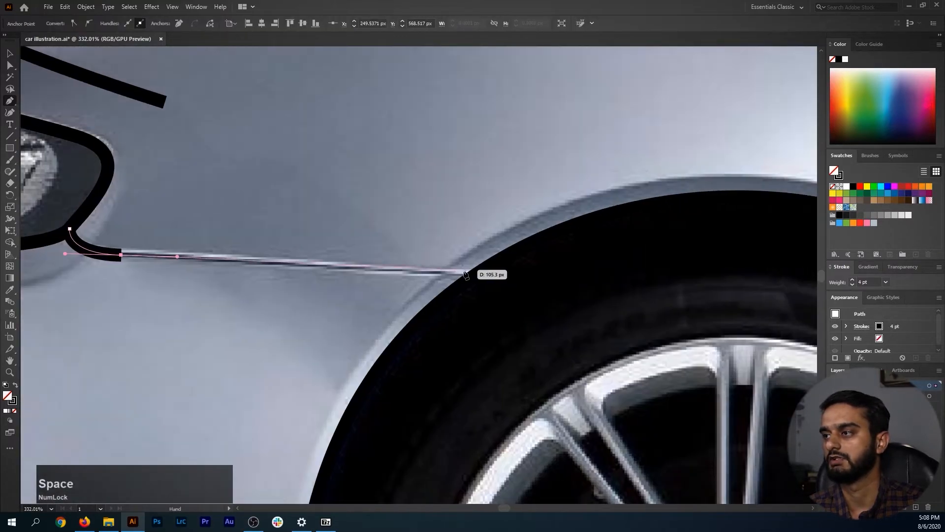
click(475, 275)
mouse_move(475, 275)
mouse_down()
mouse_move(407, 228)
mouse_move(267, 230)
mouse_up()
click(267, 230)
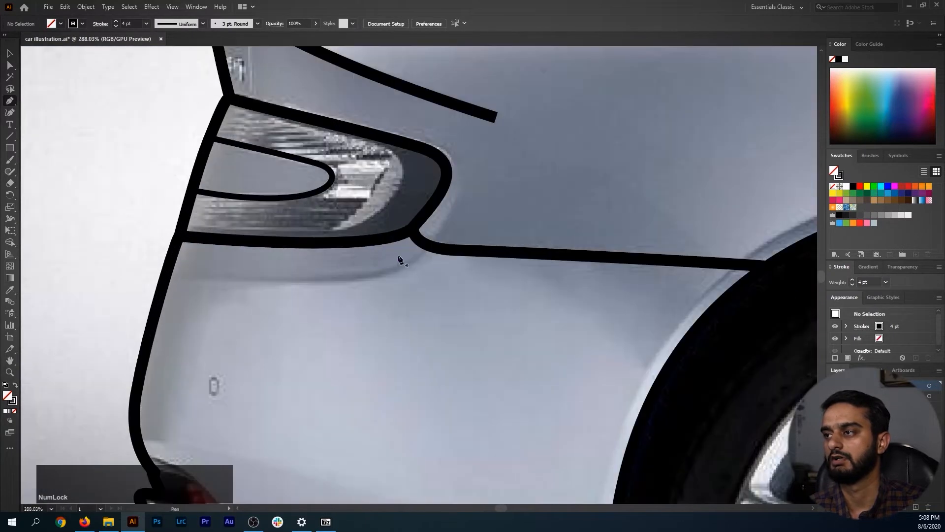
Draw the contour beneath the taillight as a curve from the panel gap to the rear outline.
click(165, 273)
key(ctrl+z)
click(430, 246)
mouse_move(307, 287)
mouse_down()
mouse_move(22, 270)
mouse_move(60, 269)
mouse_move(33, 267)
mouse_up()
key(ctrl+z)
ctrl+click(33, 262)
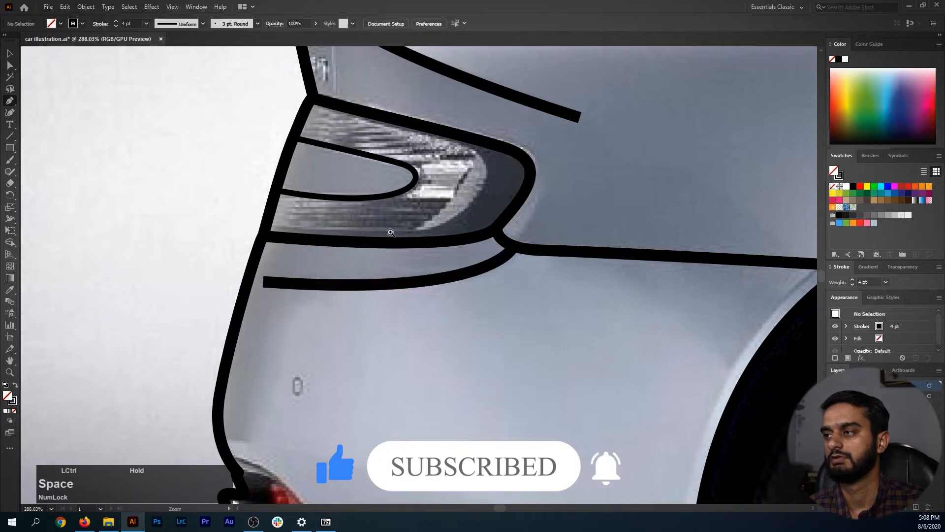
Trace the lower edge of the side window frame from its rear corner around the curve below the rear quarter window.
drag(390, 233, 276, 246)
drag(468, 268, 267, 264)
drag(287, 204, 232, 278)
drag(428, 232, 316, 241)
mouse_move(428, 215)
mouse_down()
mouse_move(502, 212)
mouse_move(438, 231)
mouse_up()
drag(157, 188, 189, 186)
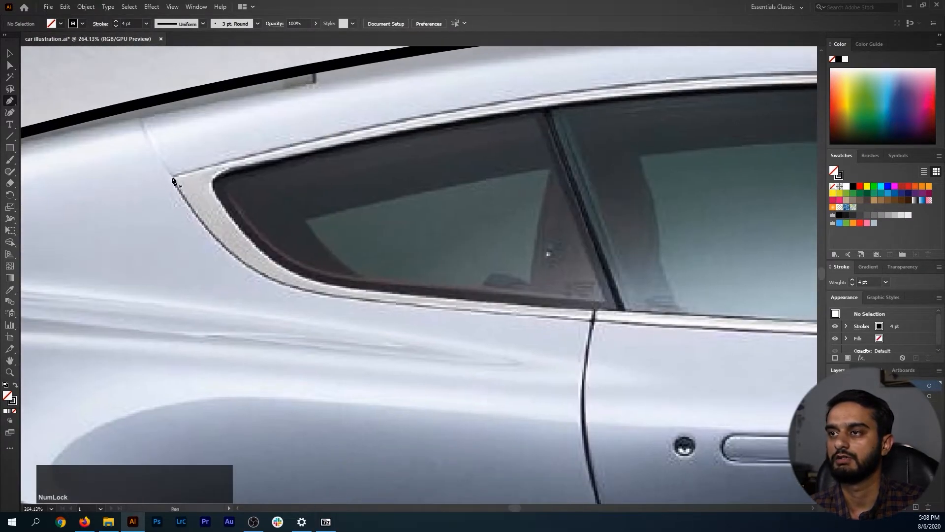
click(171, 176)
mouse_move(276, 261)
mouse_down()
mouse_move(216, 236)
mouse_move(273, 270)
mouse_up()
drag(388, 295, 388, 290)
drag(459, 309, 260, 291)
Continue the window frame's lower edge along the top of the door to the side mirror and end the path there.
drag(418, 312, 172, 311)
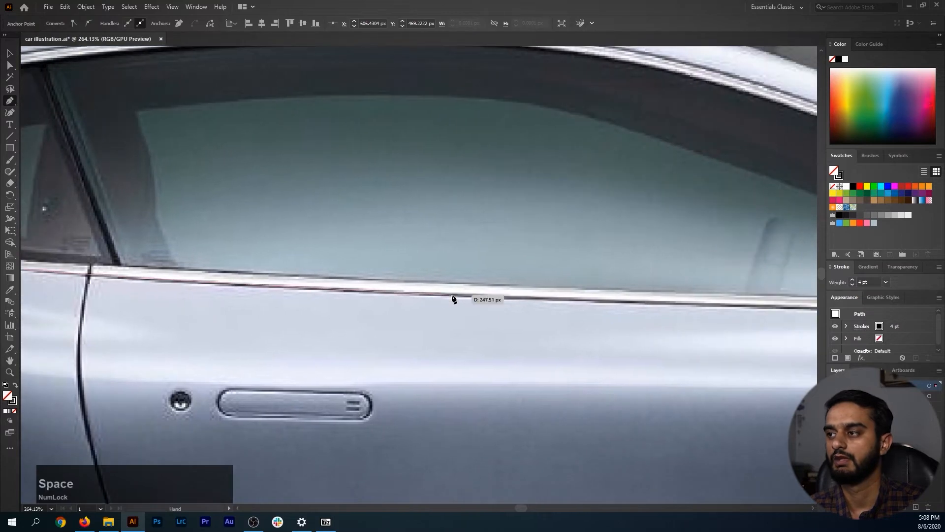
drag(460, 296, 555, 295)
drag(586, 296, 593, 301)
scroll(589, 276, down, 4)
drag(651, 274, 325, 275)
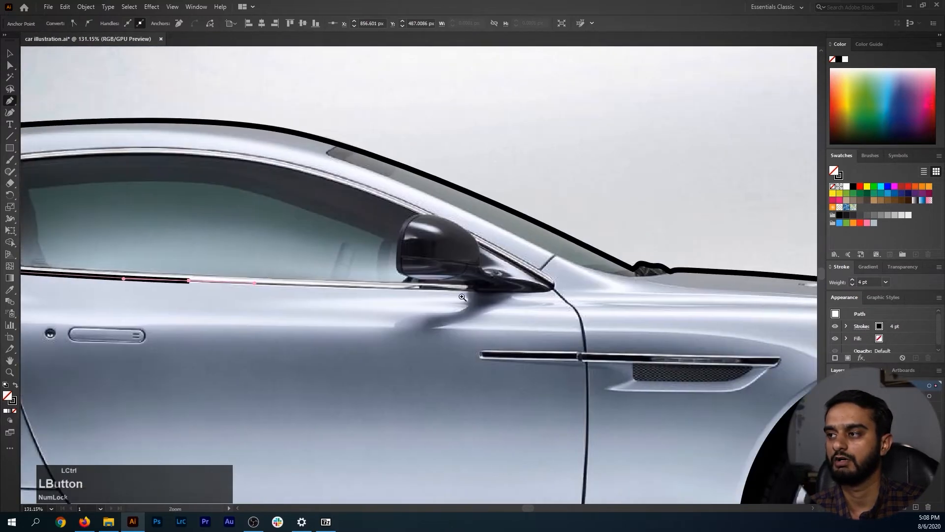
scroll(493, 275, up, 5)
click(509, 286)
drag(569, 276, 391, 296)
ctrl+click(424, 288)
Trace the upper edge of the side window frame from its rear corner along the roofline above the door window.
drag(325, 303, 475, 332)
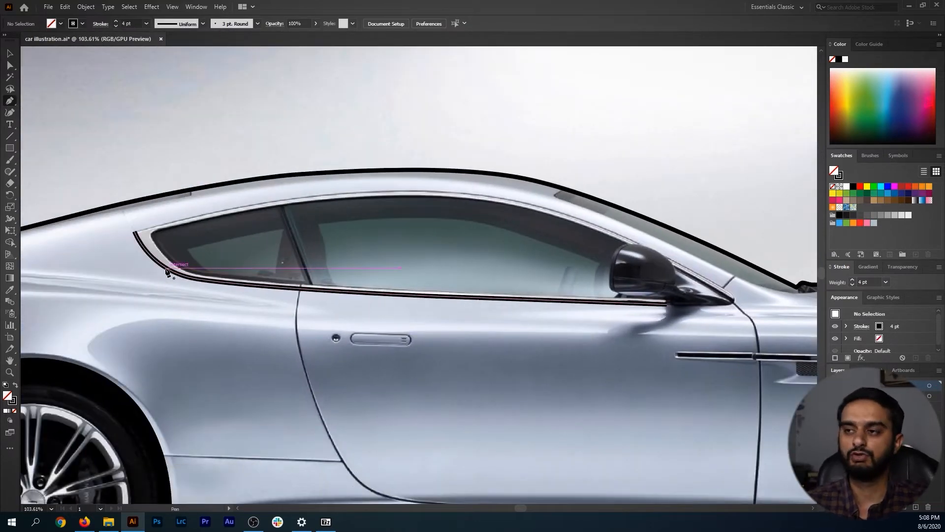
ctrl+click(130, 234)
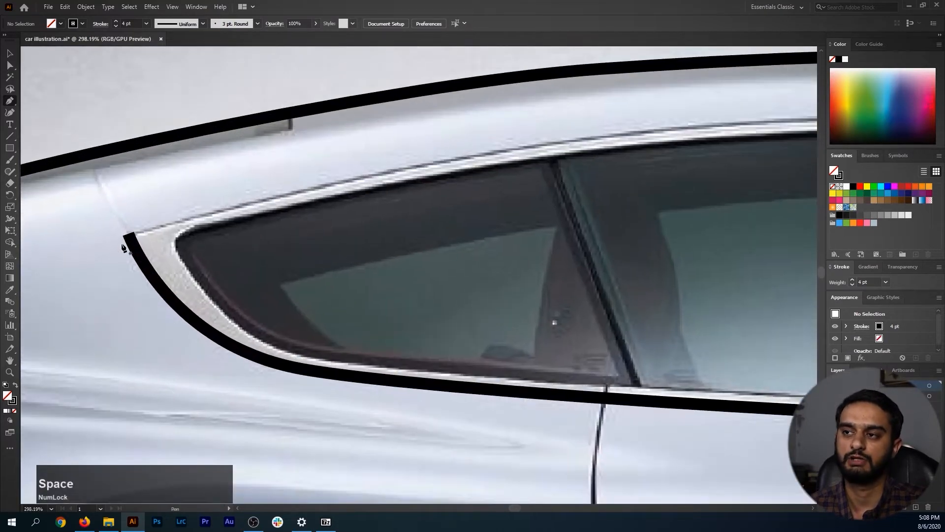
click(129, 234)
drag(287, 211, 197, 216)
drag(433, 197, 189, 249)
drag(219, 222, 279, 213)
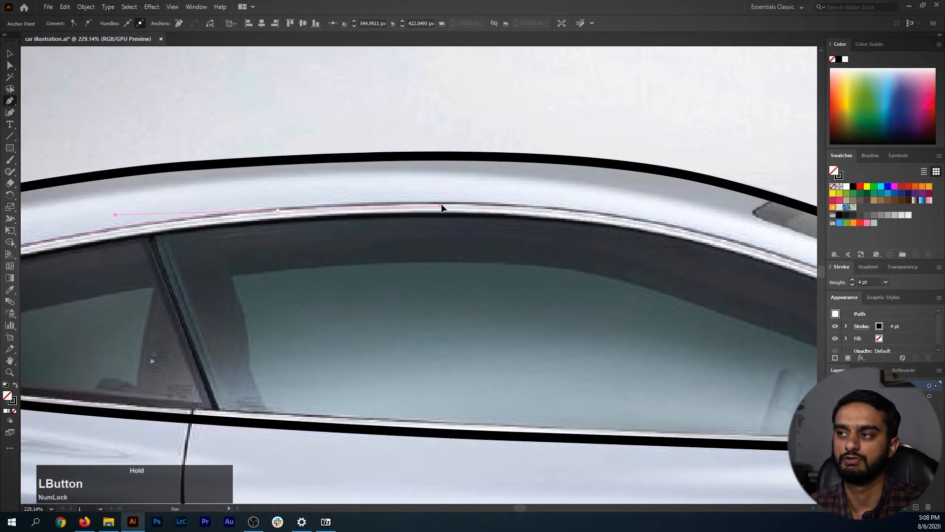
drag(447, 202, 447, 201)
drag(536, 201, 448, 207)
drag(447, 210, 44, 213)
drag(73, 214, 147, 215)
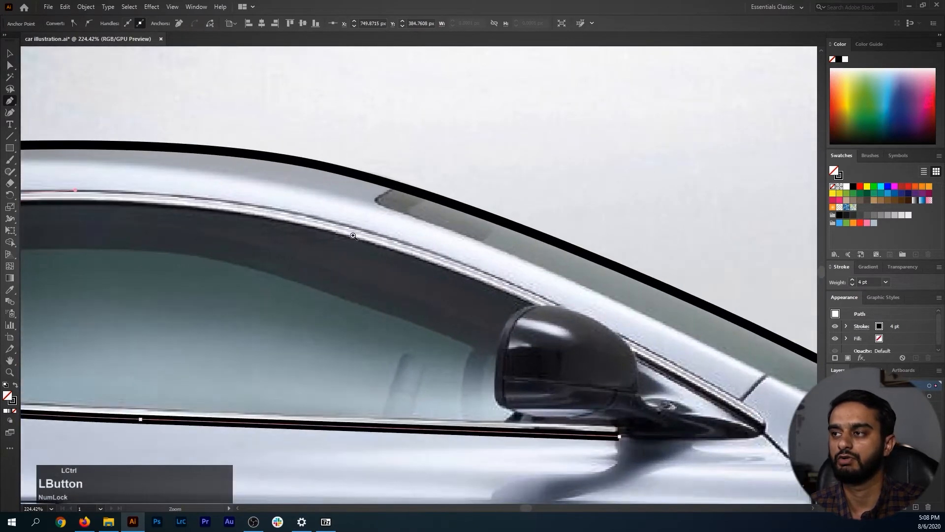
Try to extend the window frame's upper edge down to the side mirror, and undo the added points.
drag(364, 231, 394, 243)
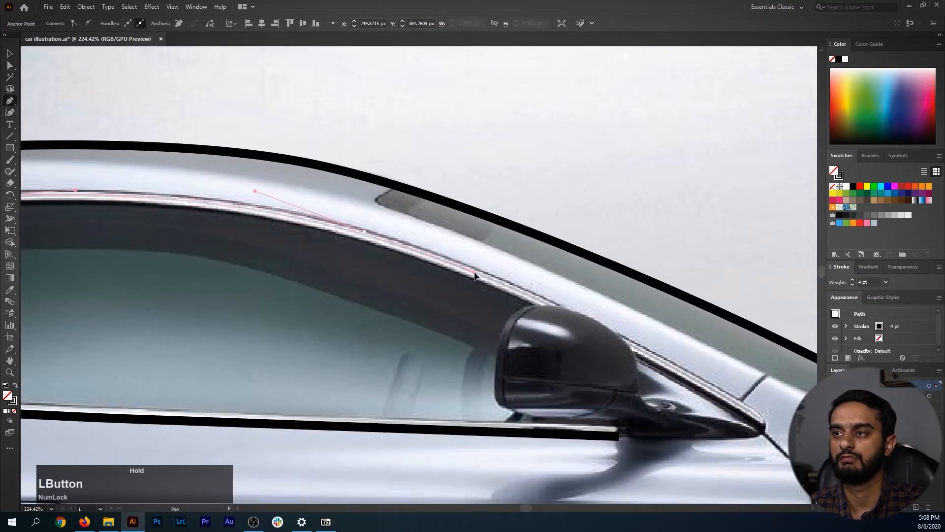
drag(485, 279, 481, 279)
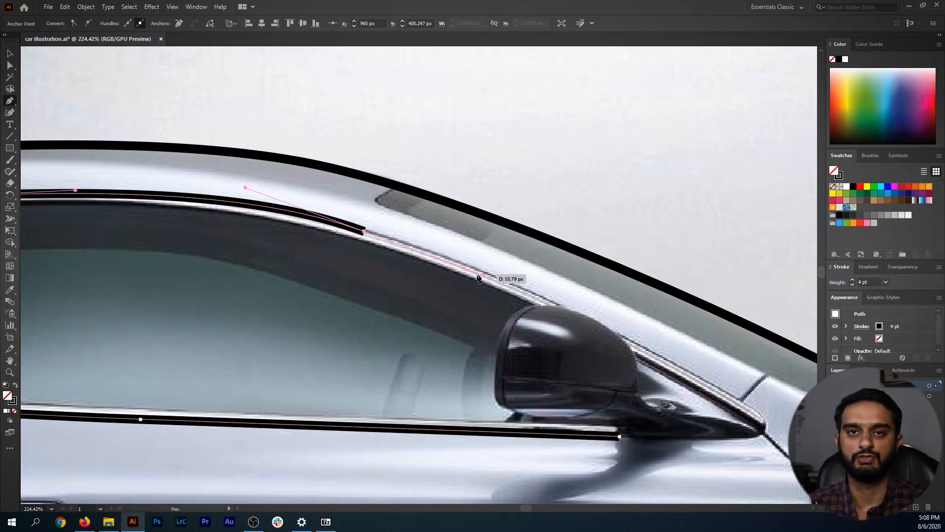
key(ctrl+space)
drag(507, 303, 583, 327)
ctrl+click(618, 311)
key(ctrl+space)
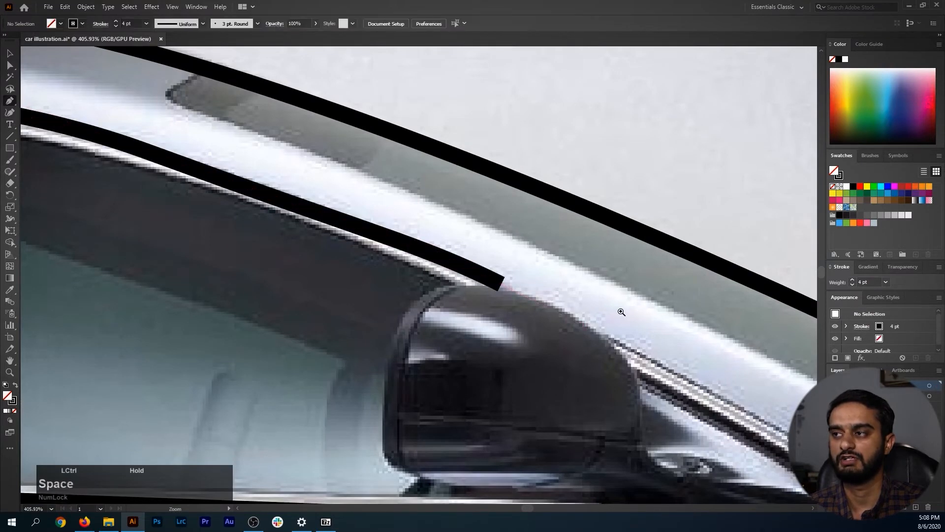
key(ctrl+z)
key(ctrl+z)
key(ctrl+z)
Continue the window frame's upper edge along the roofline above the door window and end the path at the side mirror.
key(ctrl+space)
drag(320, 182, 266, 175)
key(space)
drag(149, 142, 295, 194)
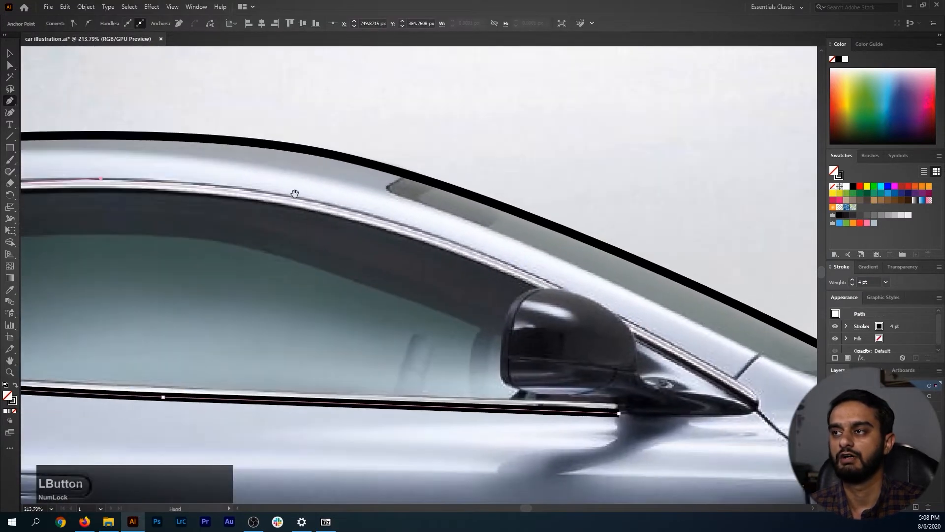
drag(390, 223, 461, 252)
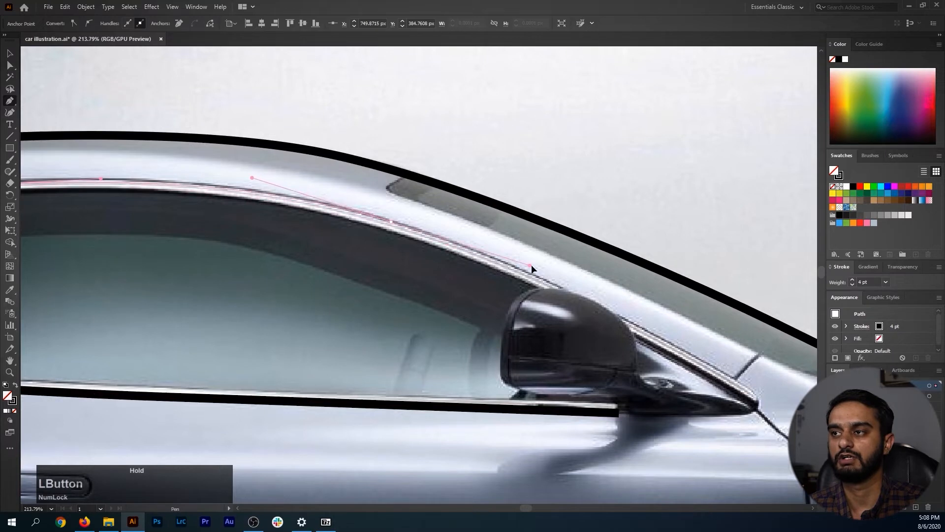
drag(548, 270, 549, 271)
key(space)
drag(549, 271, 502, 291)
key(ctrl+space)
key(space)
drag(502, 290, 450, 270)
click(409, 241)
key(ctrl+shift+a)
Trace the inner window outline from the side mirror rearward beneath the frame's upper edge and around the quarter window's rear corner.
key(ctrl+space)
drag(527, 297, 474, 280)
click(473, 275)
key(space)
drag(379, 265, 568, 314)
mouse_move(339, 217)
mouse_down()
mouse_move(169, 182)
mouse_move(230, 217)
mouse_move(336, 230)
mouse_up()
key(ctrl+space)
key(space)
key(ctrl+space)
drag(152, 233, 490, 246)
drag(336, 231, 88, 278)
key(space)
key(ctrl+space)
drag(174, 303, 217, 339)
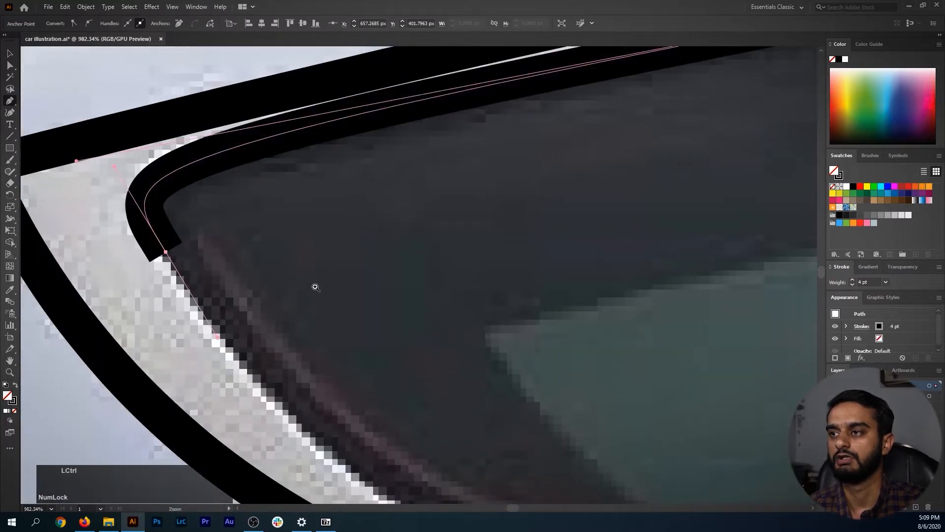
Continue the inner window outline along the quarter window's lower edge and end the path at the door pillar.
key(ctrl+space)
drag(323, 291, 291, 291)
drag(444, 376, 599, 358)
key(space)
drag(603, 347, 290, 333)
click(422, 346)
ctrl+click(571, 301)
Set the stroke weight of the inner window outline to 2 pt.
key(ctrl+space)
drag(573, 300, 184, 268)
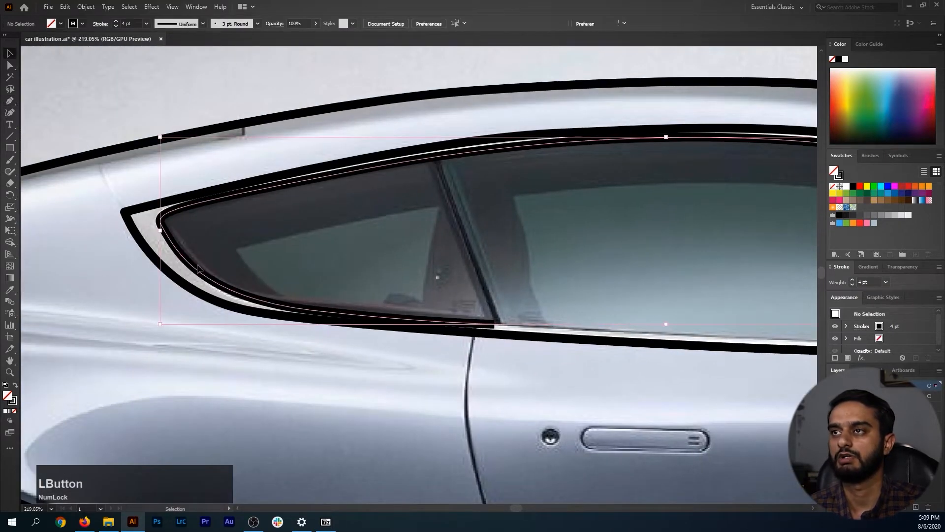
click(115, 26)
click(115, 27)
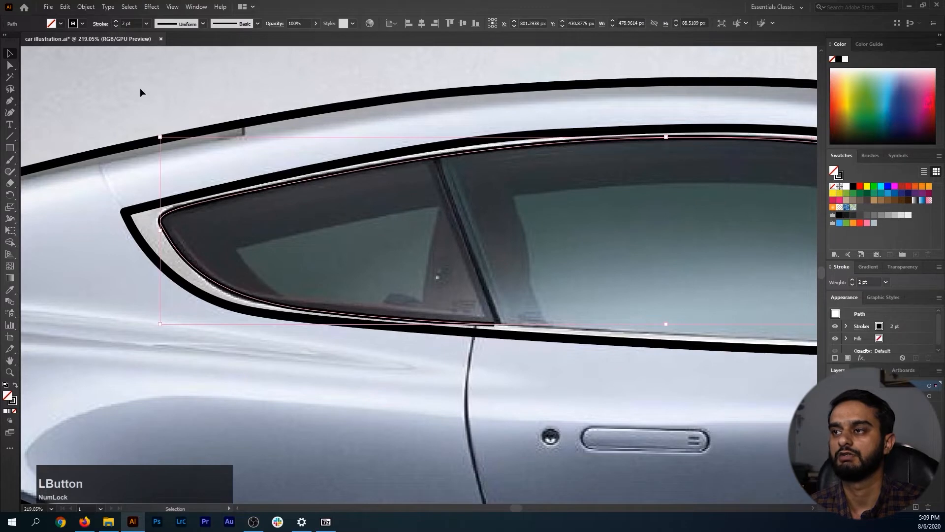
click(140, 90)
Draw a straight 2 pt line along the rear edge of the pillar between the quarter window and door window.
key(ctrl+space)
drag(422, 239, 257, 235)
key(ctrl+space)
drag(372, 248, 478, 264)
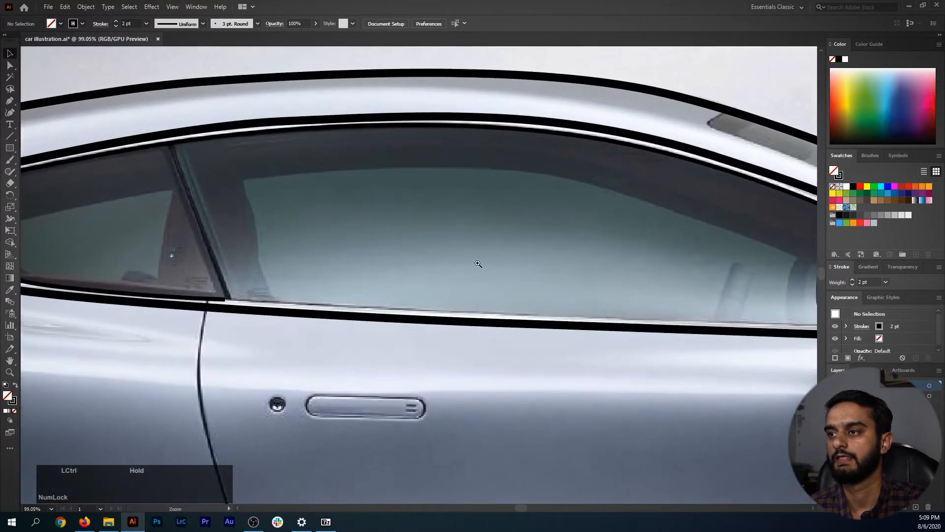
drag(411, 245, 389, 244)
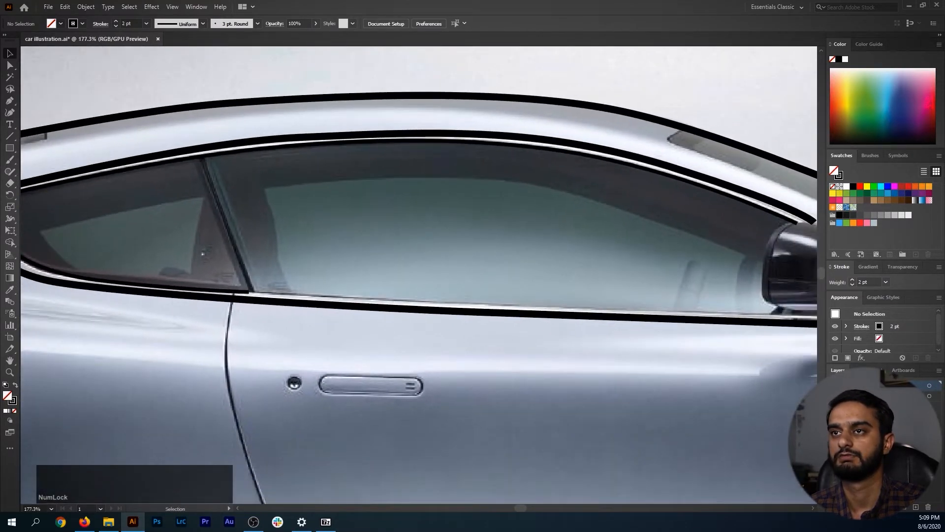
click(9, 101)
key(ctrl+space)
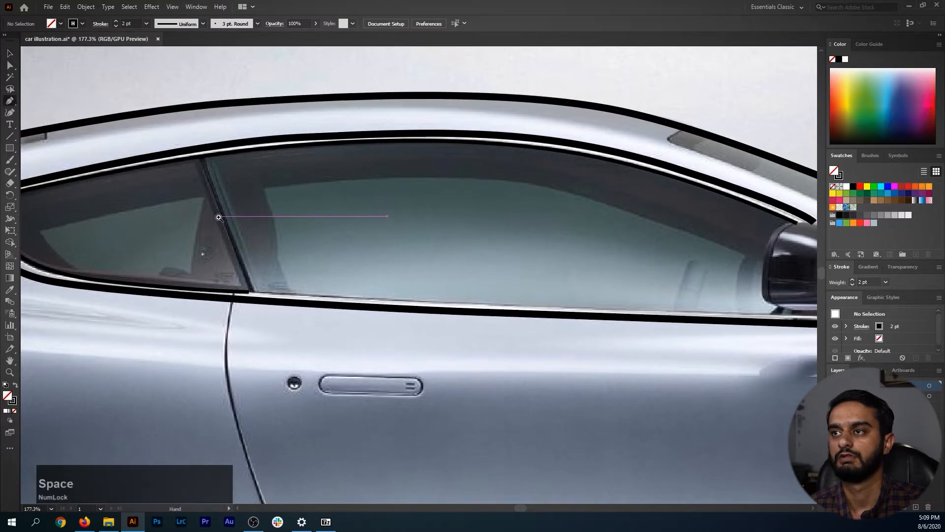
click(264, 214)
click(183, 130)
key(ctrl+z)
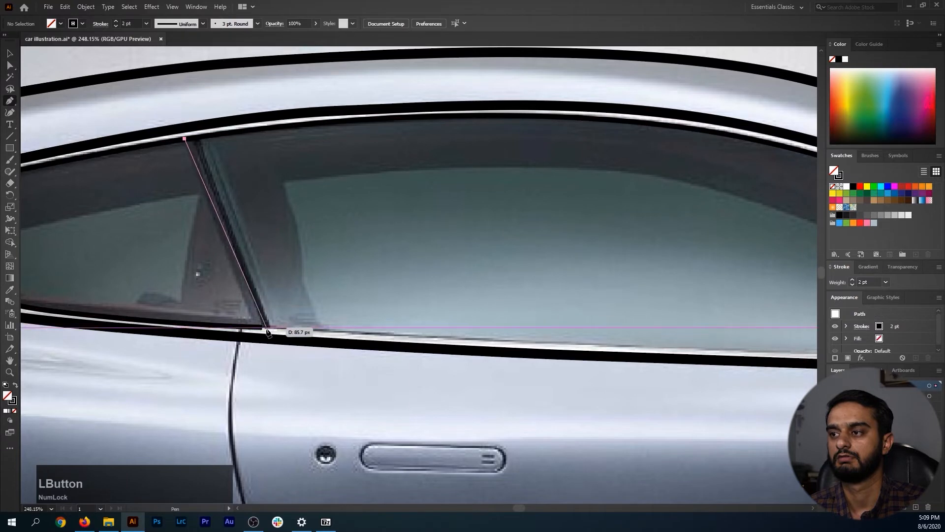
click(263, 327)
ctrl+click(214, 155)
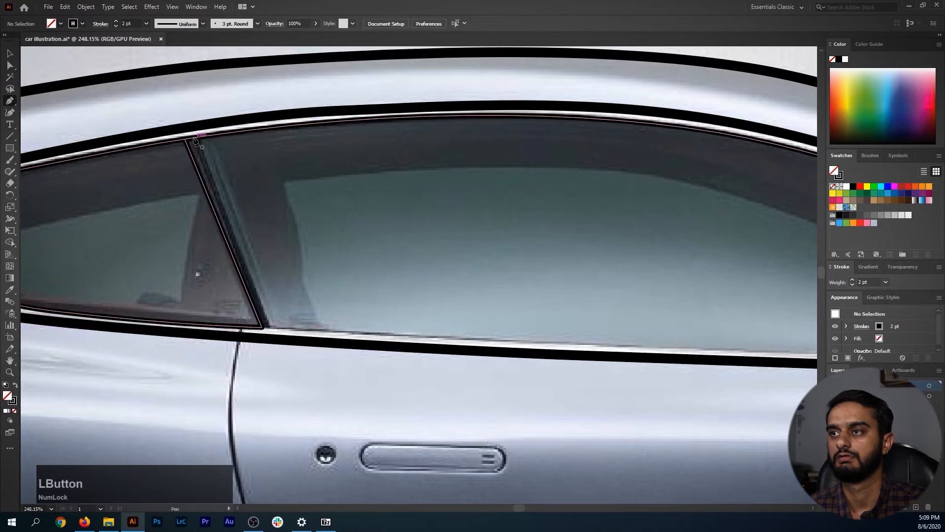
Draw a second straight line along the pillar's front edge, from the window's upper edge to its lower edge.
click(260, 323)
ctrl+click(264, 334)
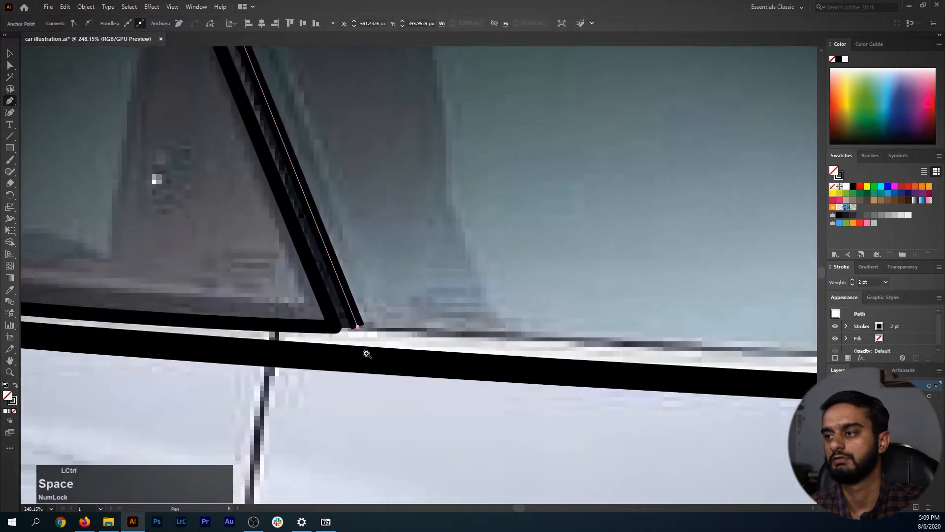
click(328, 324)
ctrl+click(420, 279)
Trace the door's rear panel gap from below the window frame down to the lower rear curve.
drag(420, 277, 345, 278)
drag(410, 320, 370, 307)
ctrl+click(373, 304)
click(325, 241)
drag(324, 242, 296, 151)
drag(330, 420, 203, 133)
drag(369, 375, 370, 375)
Continue the door gap forward along the sill and end the path at the front wheel arch.
drag(396, 344, 163, 338)
drag(531, 369, 433, 330)
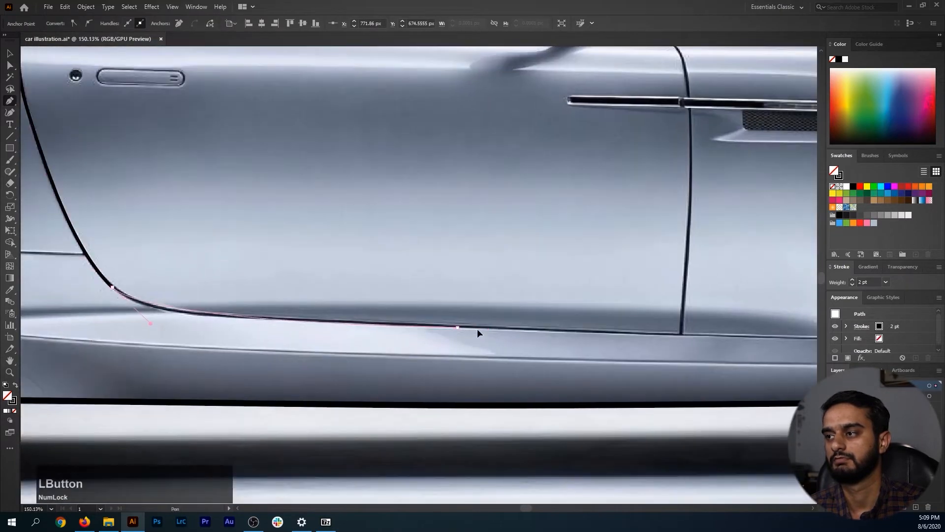
drag(578, 330, 261, 334)
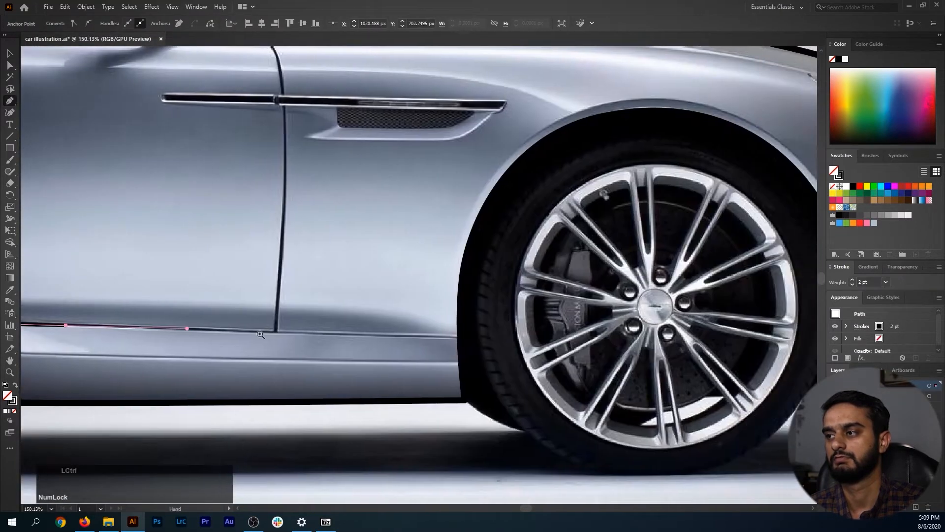
ctrl+click(464, 343)
click(455, 331)
ctrl+click(408, 278)
Trace the door's front panel gap upward from the sill, past the side trim, to the bend below the windshield base.
drag(408, 278, 271, 281)
drag(272, 282, 343, 356)
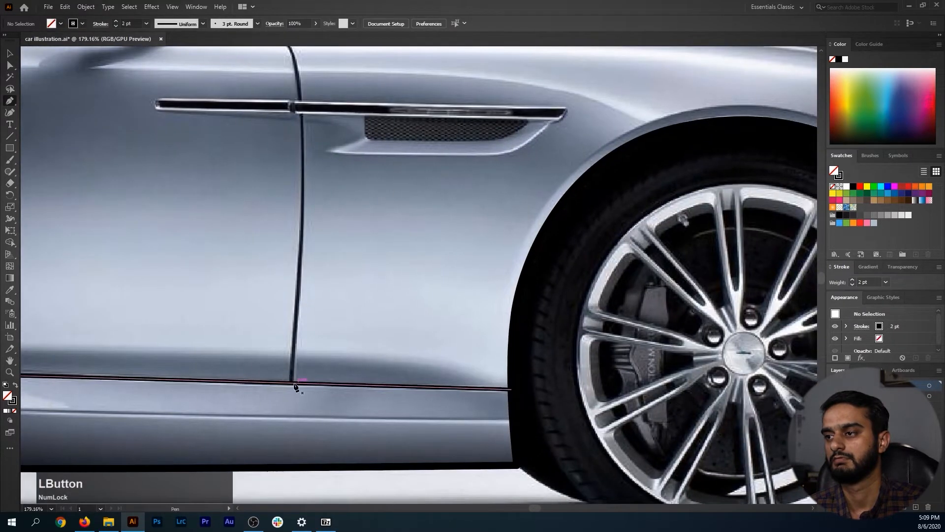
drag(293, 327, 307, 352)
drag(308, 270, 309, 270)
ctrl+click(296, 147)
drag(313, 150, 324, 277)
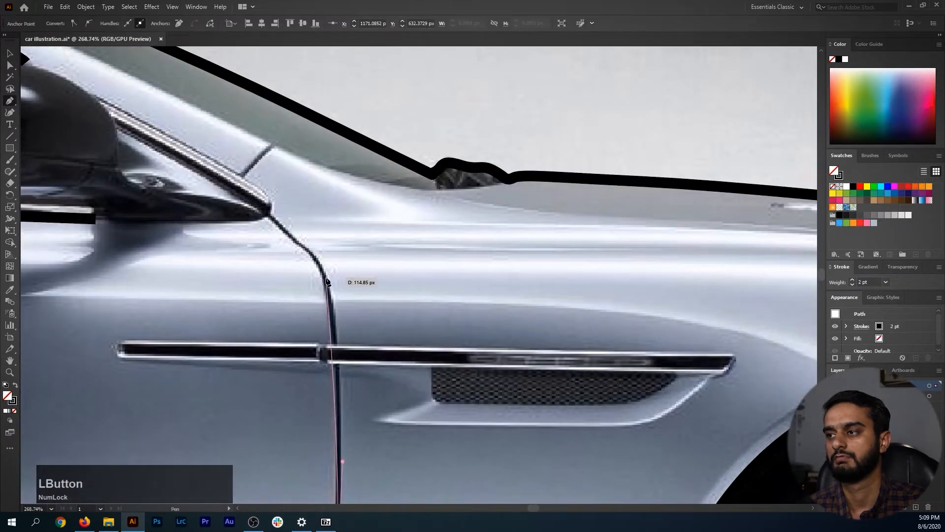
drag(304, 237, 308, 231)
Extend the front door gap past the window's front corner and join it to the window frame's upper edge above the mirror.
ctrl+click(308, 231)
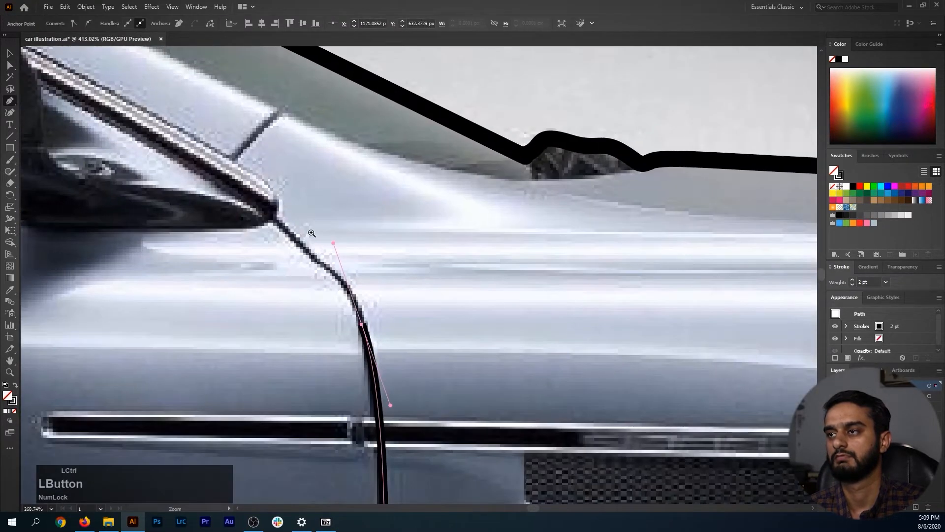
ctrl+alt+click(132, 101)
drag(129, 101, 357, 238)
ctrl+click(368, 250)
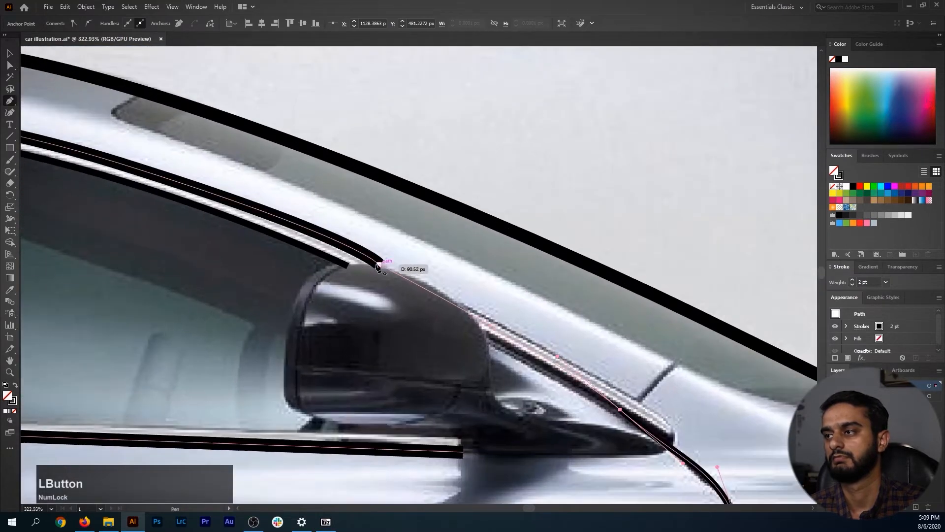
ctrl+click(457, 277)
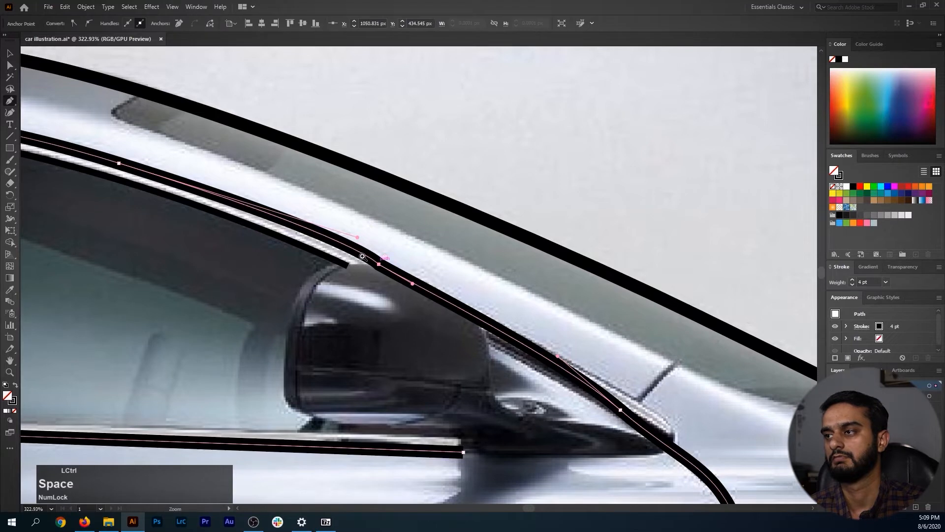
ctrl+click(362, 256)
drag(356, 234, 344, 236)
Trace the side mirror's rear edge from the window outline's front end down to the lower corner, redoing the corner point.
drag(444, 256, 358, 264)
ctrl+click(390, 285)
drag(334, 299, 293, 226)
drag(298, 281, 326, 306)
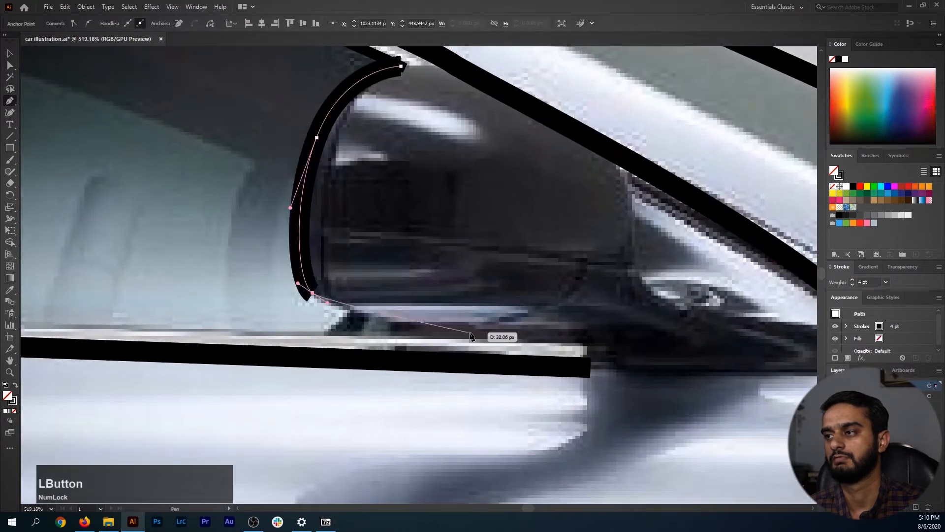
drag(512, 334, 377, 301)
key(ctrl+z)
drag(223, 282, 255, 295)
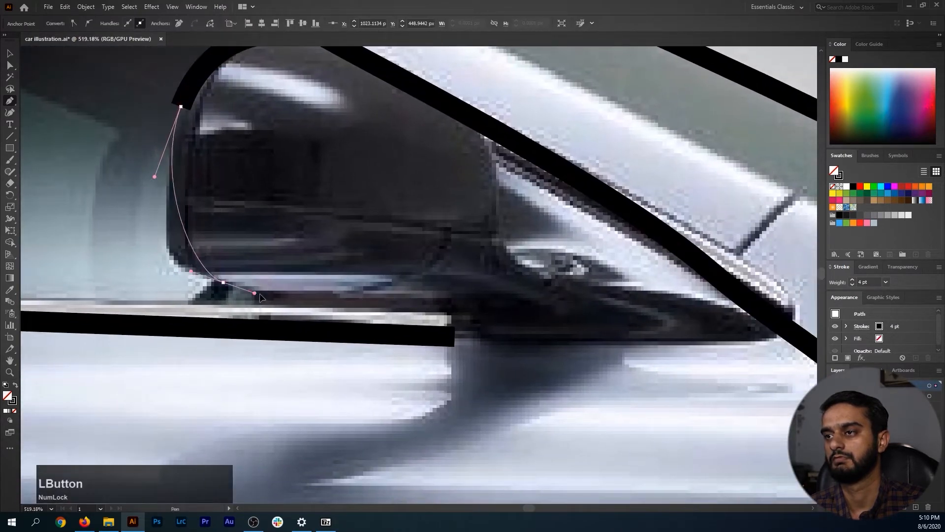
Continue the mirror outline along its underside and base tip, back up the front edge, and end it on the window frame.
drag(377, 308, 301, 280)
drag(381, 284, 265, 295)
drag(412, 289, 449, 281)
drag(352, 252, 274, 230)
drag(258, 191, 333, 338)
drag(336, 302, 410, 351)
drag(375, 320, 356, 310)
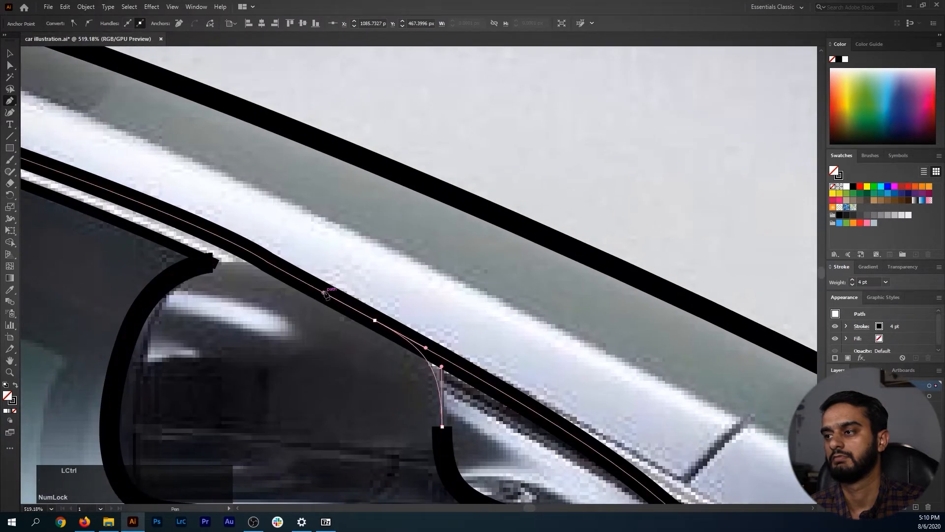
ctrl+click(443, 319)
Connect the top of the mirror outline to the window frame's upper edge with a short path.
drag(430, 317, 396, 313)
drag(298, 286, 346, 305)
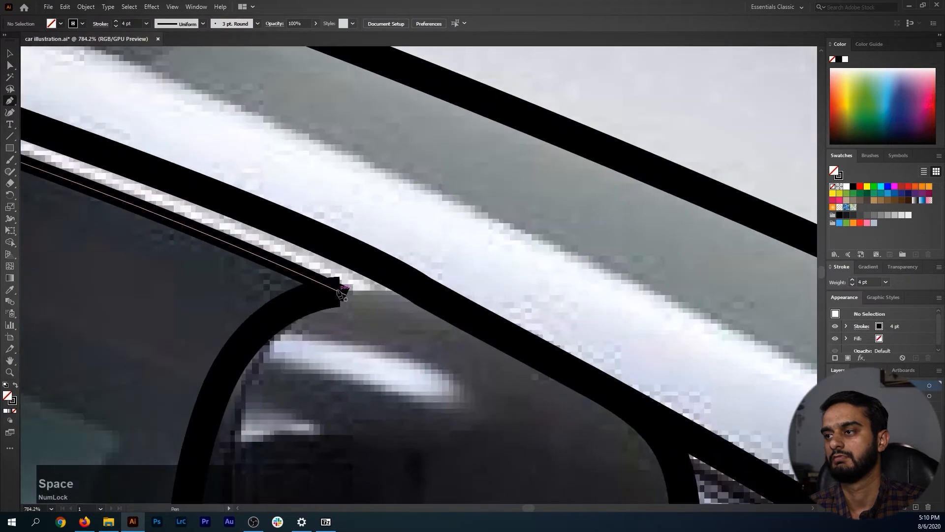
click(457, 310)
drag(340, 292, 260, 335)
ctrl+click(299, 337)
Hide the reference photo to check the complete line art, and show the photo again.
drag(431, 322, 372, 330)
drag(493, 372, 483, 391)
drag(70, 373, 232, 354)
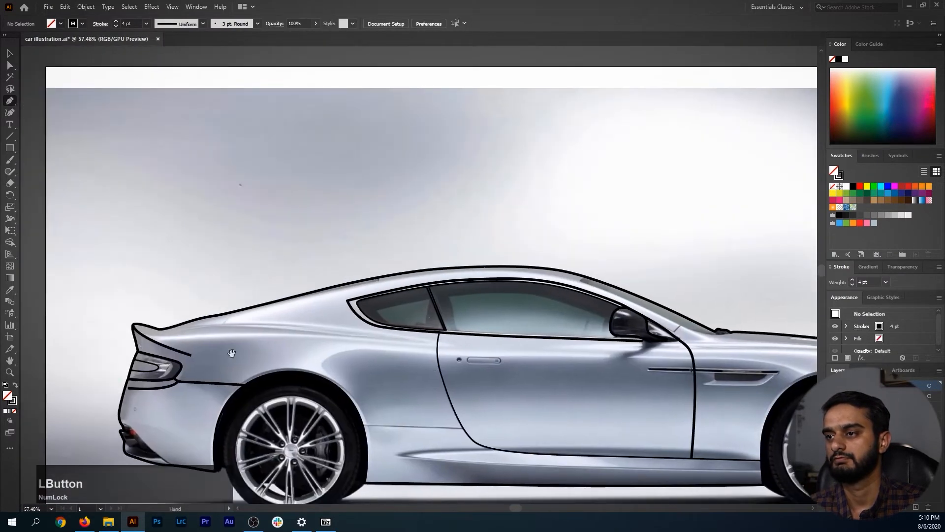
click(834, 396)
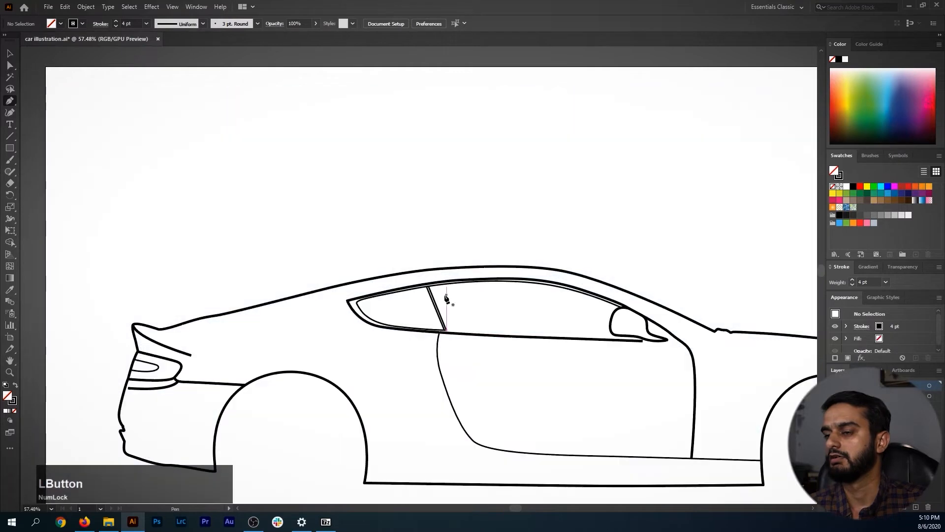
drag(479, 332, 433, 300)
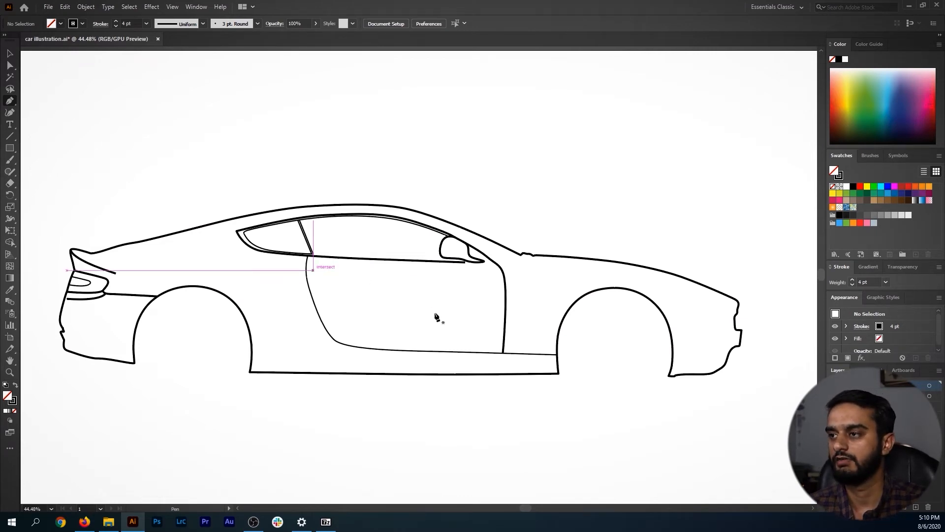
click(835, 396)
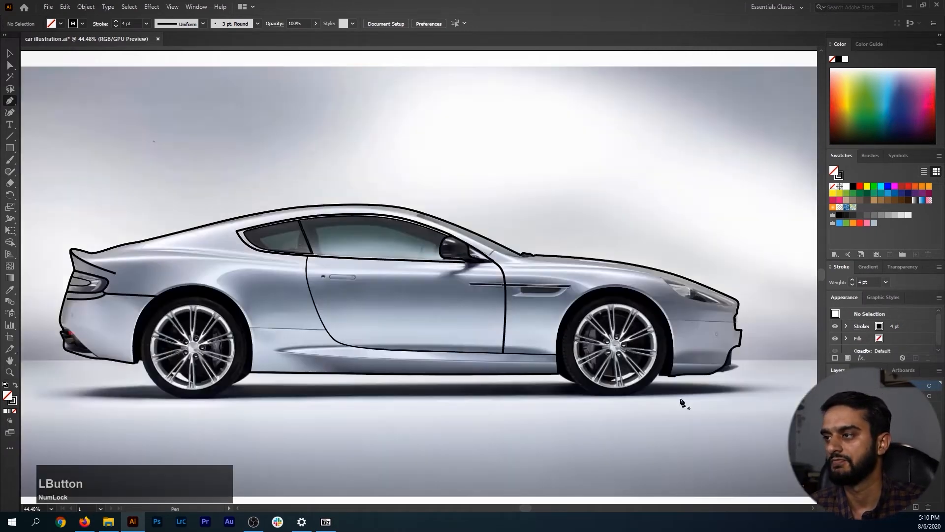
Trace the door window's lower inner edge from the pillar to the base of the side mirror.
drag(376, 246, 364, 301)
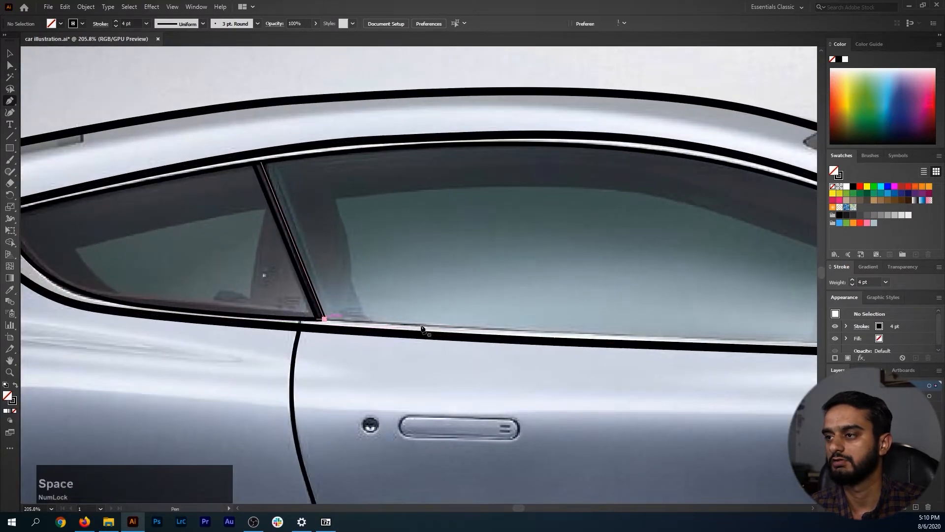
drag(581, 347, 311, 314)
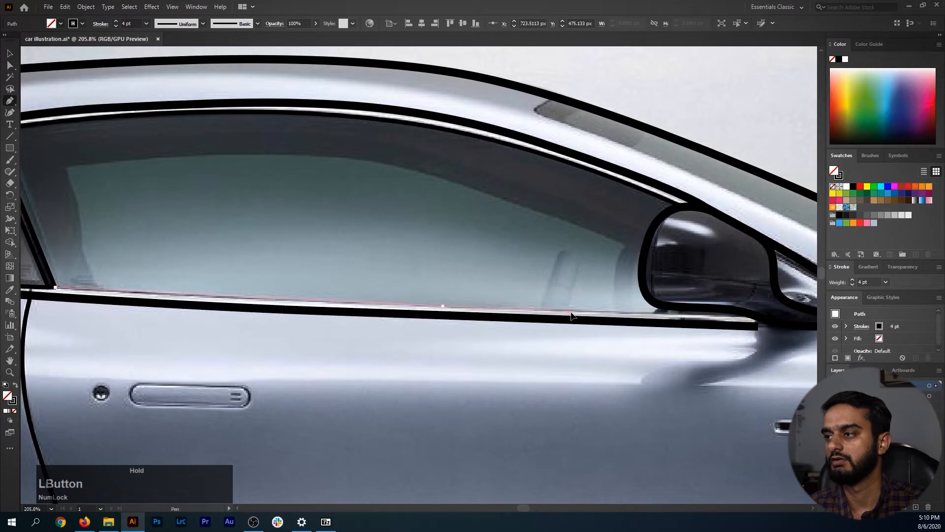
drag(572, 314, 574, 315)
drag(677, 323, 458, 320)
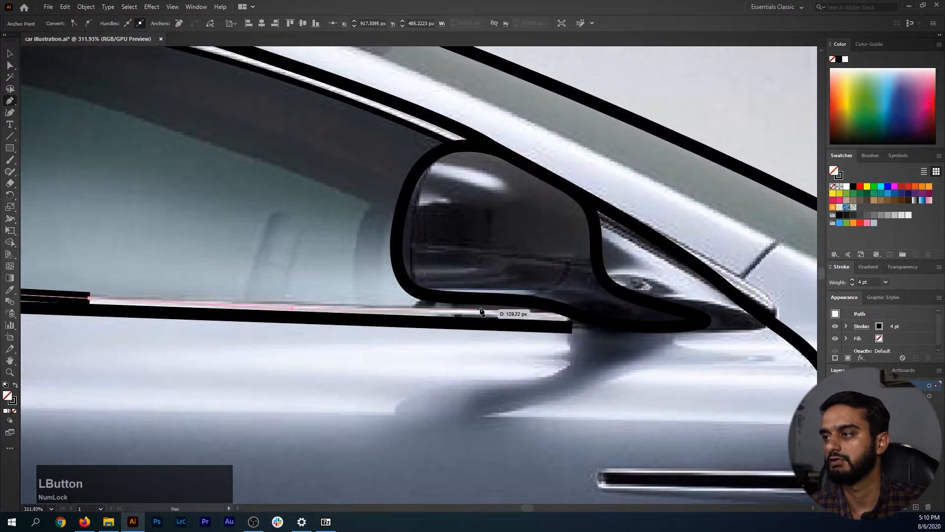
click(522, 306)
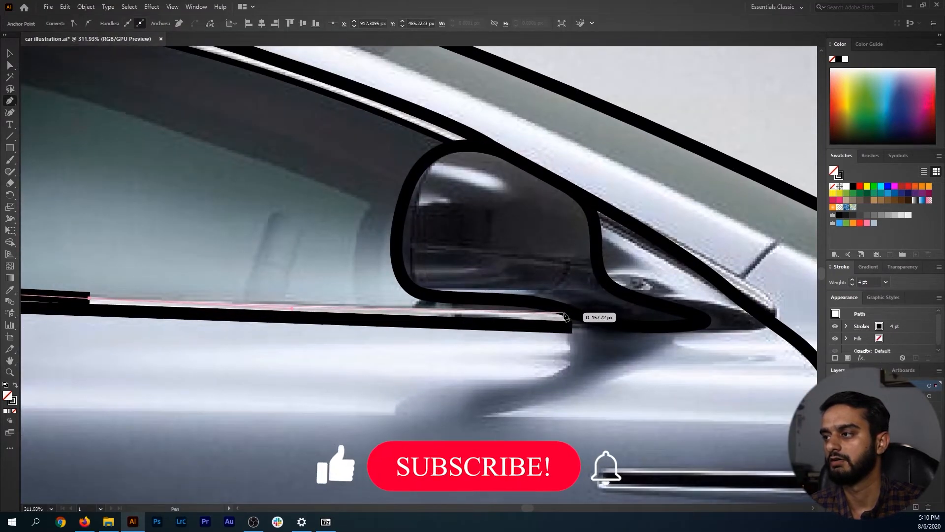
click(564, 310)
ctrl+click(606, 314)
Set the stroke weight of the door window's lower inner edge to 2 pt.
drag(586, 276, 301, 222)
drag(301, 221, 443, 313)
drag(158, 305, 230, 266)
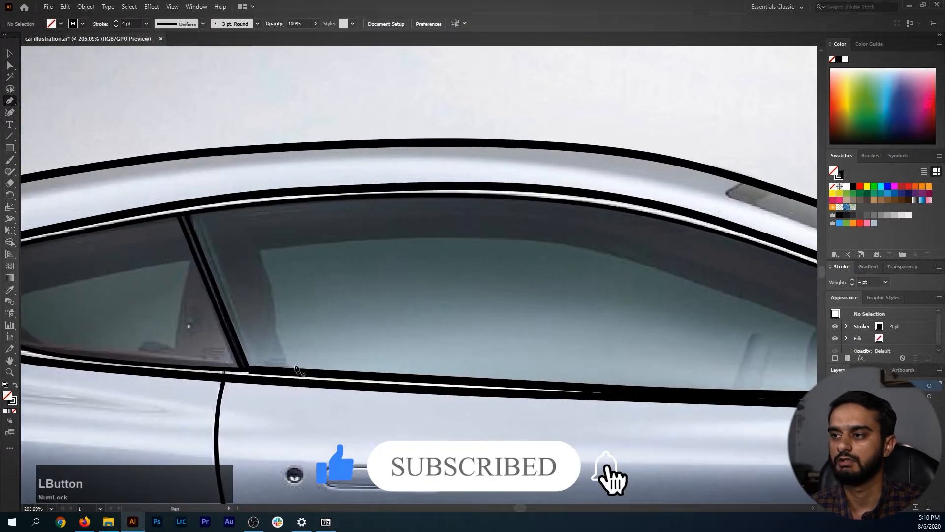
scroll(284, 376, up, 4)
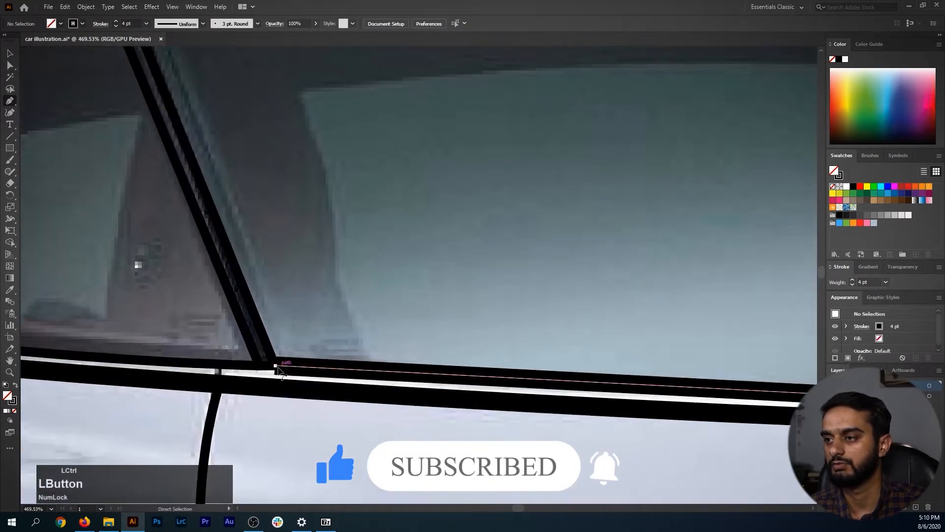
ctrl+click(276, 367)
ctrl+click(380, 315)
drag(379, 314, 345, 345)
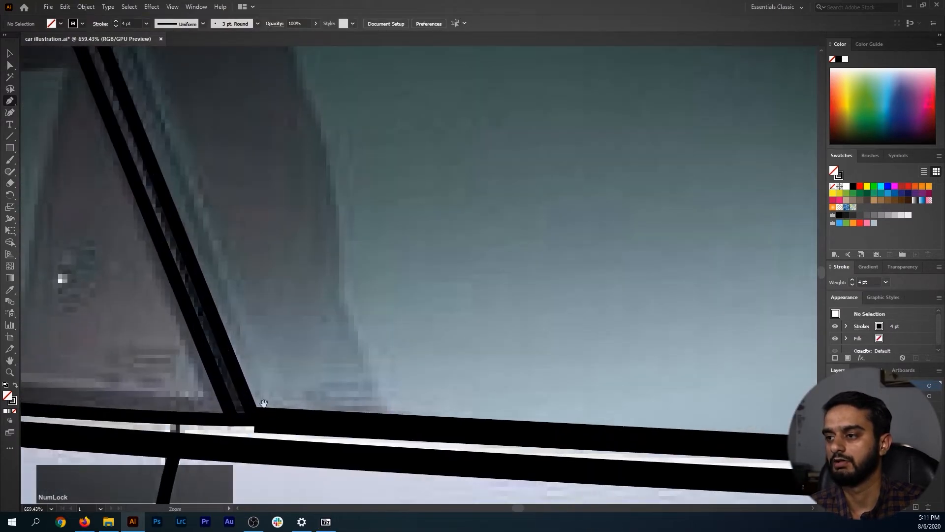
key(v)
drag(336, 413, 336, 438)
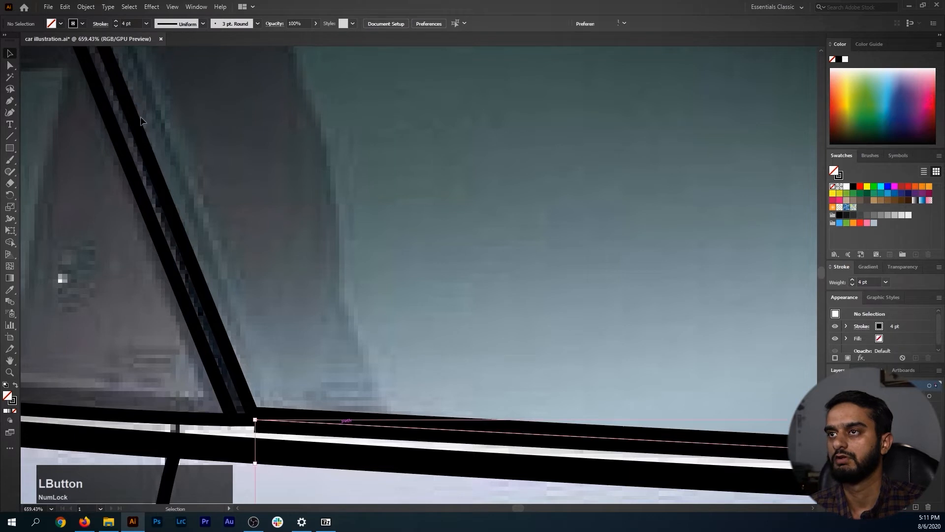
click(116, 28)
click(116, 27)
click(271, 298)
drag(252, 415, 406, 434)
drag(342, 298, 283, 303)
drag(431, 297, 275, 310)
drag(468, 245, 305, 365)
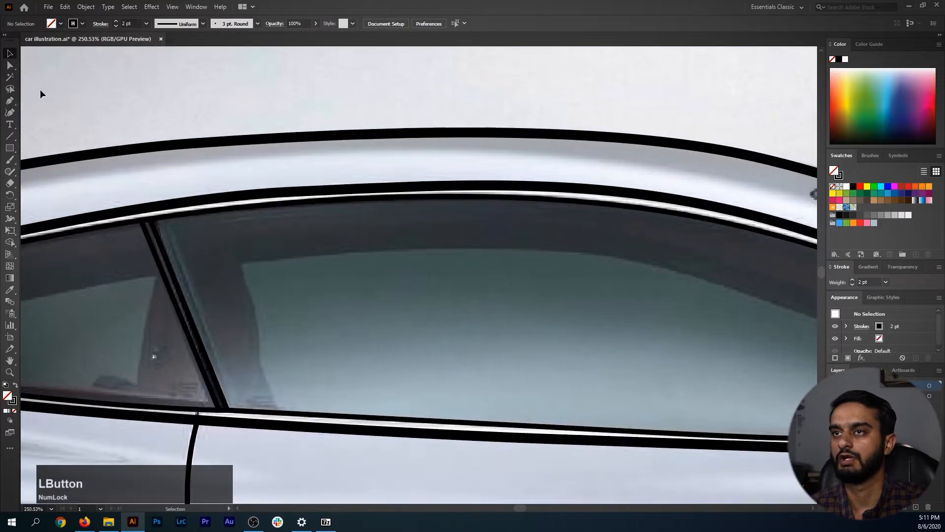
Start a path along the rear edge of the door window's glass, from the lower window edge up to the upper rear corner.
drag(161, 343, 338, 454)
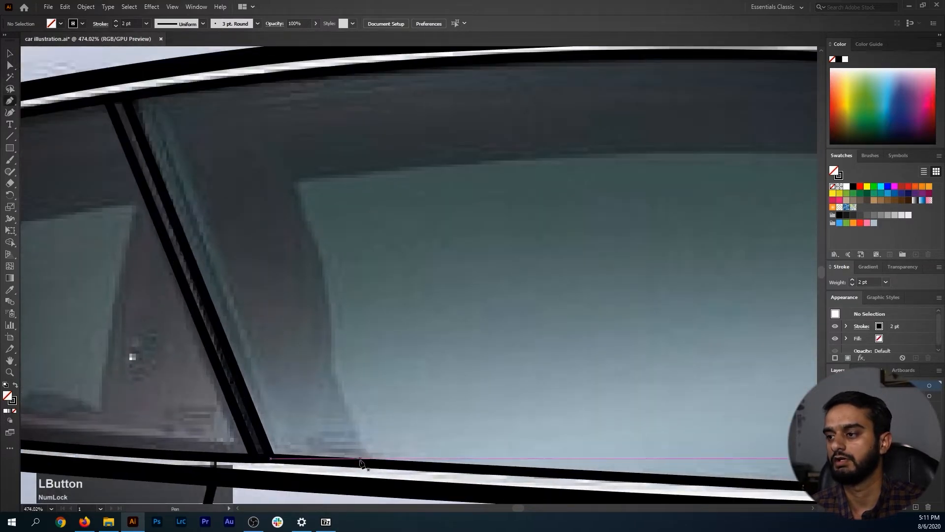
click(360, 461)
drag(372, 384, 320, 309)
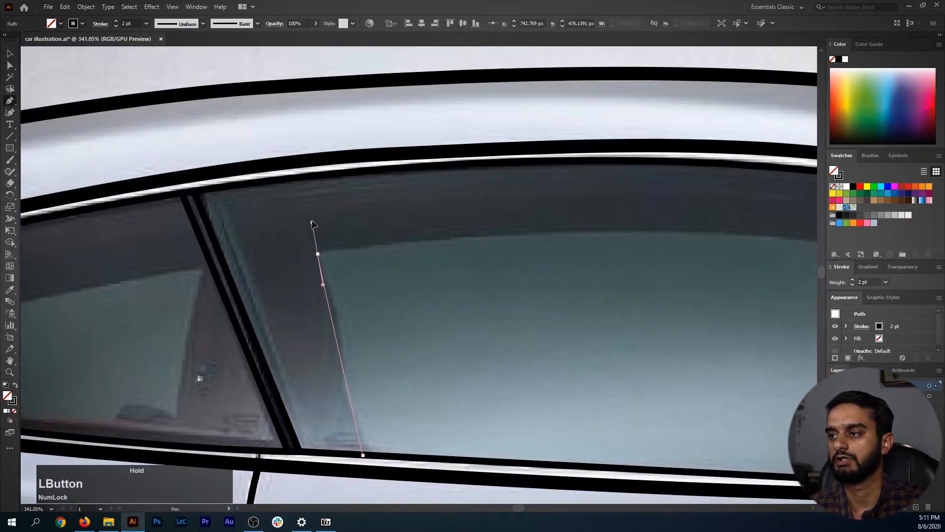
drag(305, 217, 306, 216)
click(317, 253)
drag(470, 254, 212, 239)
Continue the path along the curved top edge of the door glass to the side mirror's outline.
drag(335, 240, 551, 254)
drag(411, 220, 577, 245)
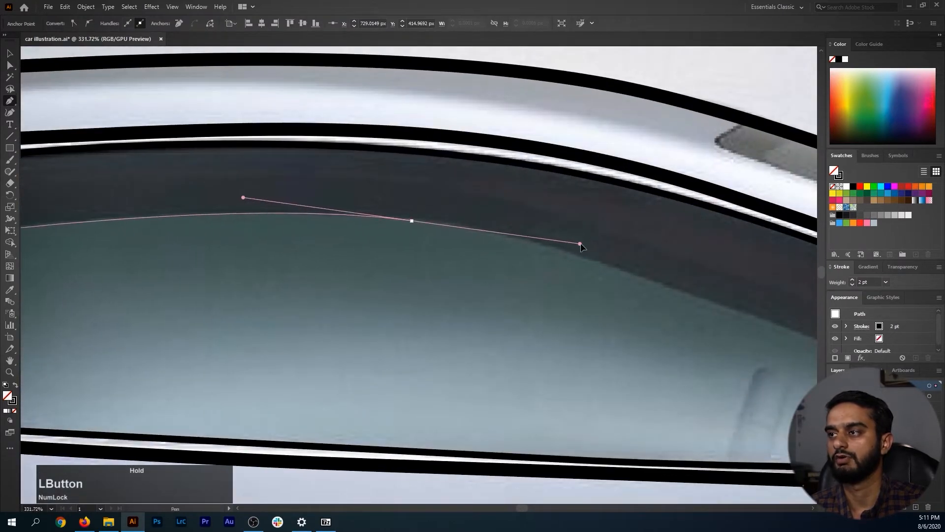
drag(771, 322, 317, 218)
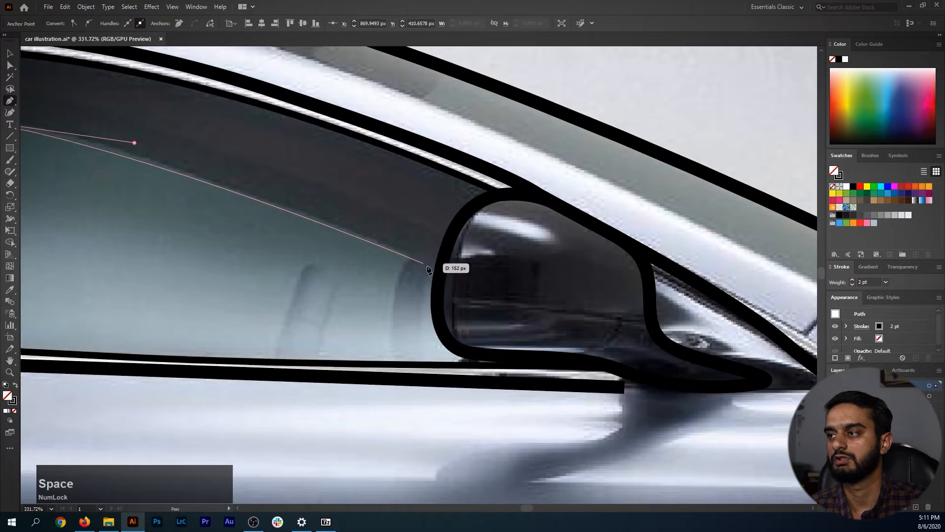
mouse_move(438, 273)
mouse_down()
mouse_move(553, 331)
mouse_move(450, 281)
mouse_up()
key(ctrl+z)
scroll(449, 280, up, 2)
key(ctrl+z)
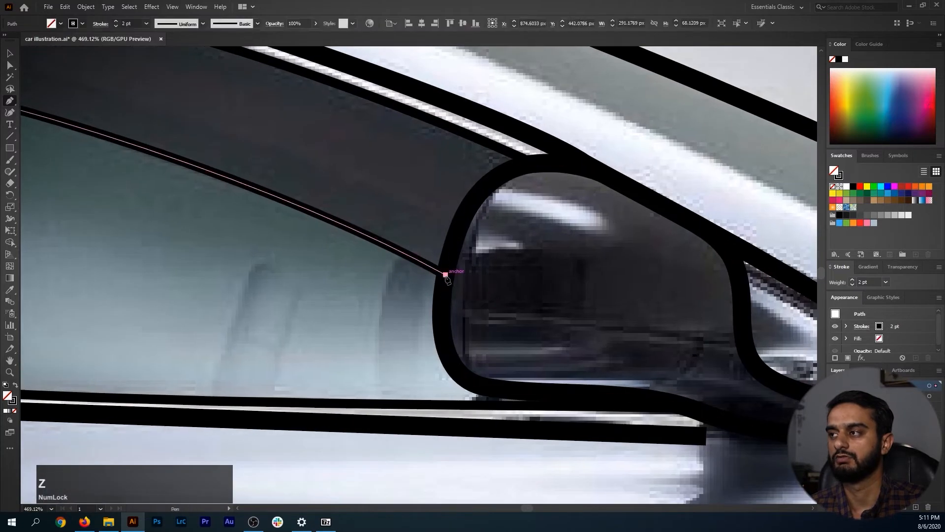
Continue the path around the side mirror's rear edge to the front corner of the window frame and make a corner point there.
drag(489, 248, 483, 277)
click(519, 219)
drag(506, 223, 574, 212)
drag(504, 225, 476, 199)
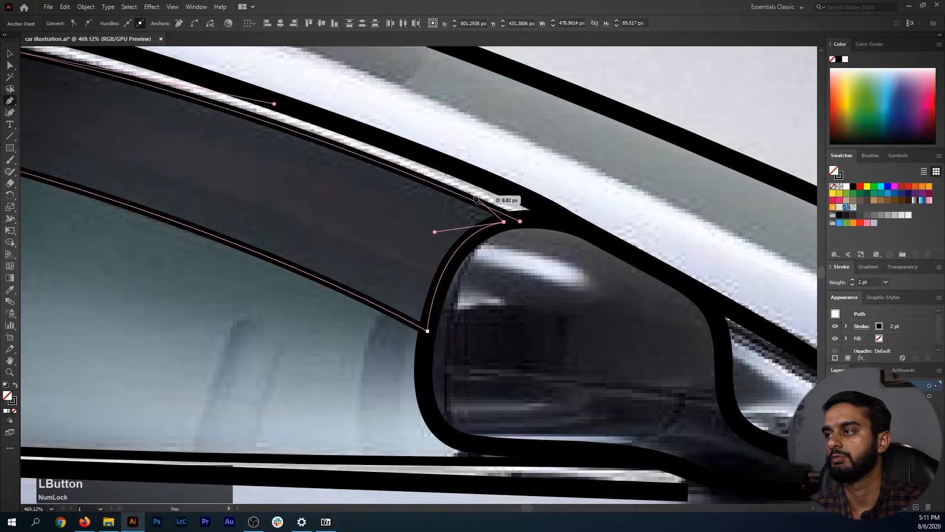
click(473, 201)
key(ctrl+z)
ctrl+click(424, 211)
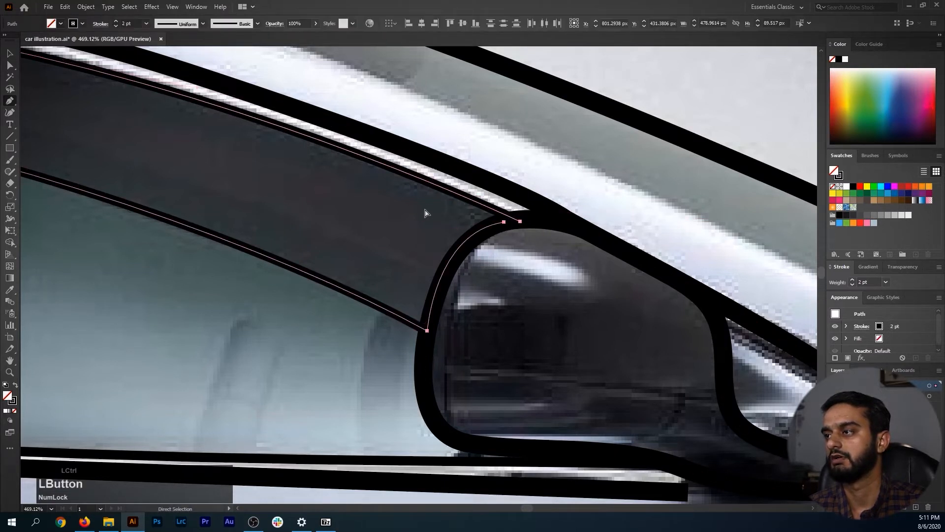
click(505, 223)
Continue the path rearward along the window frame's upper inner edge, past the pillar toward the quarter window.
drag(464, 200, 380, 200)
drag(380, 199, 660, 323)
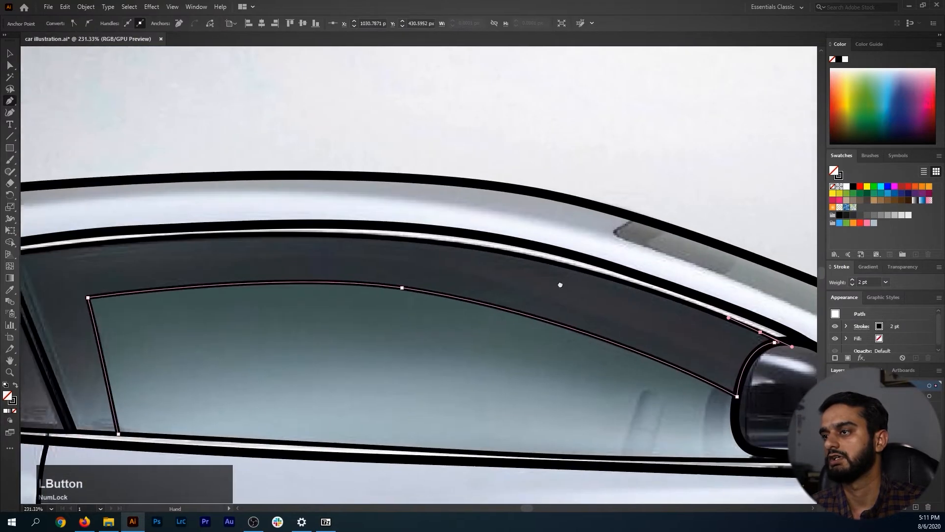
drag(361, 244, 447, 262)
key(space)
drag(117, 252, 325, 194)
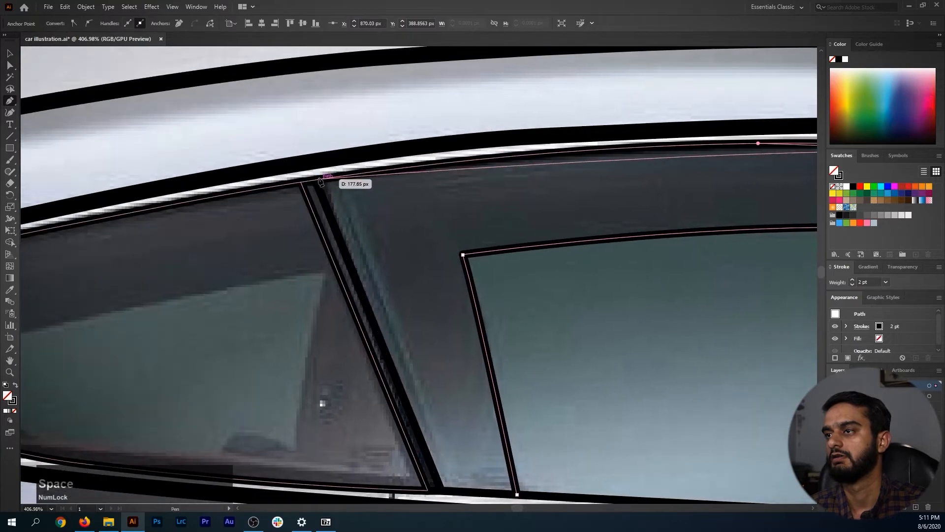
drag(267, 189, 101, 220)
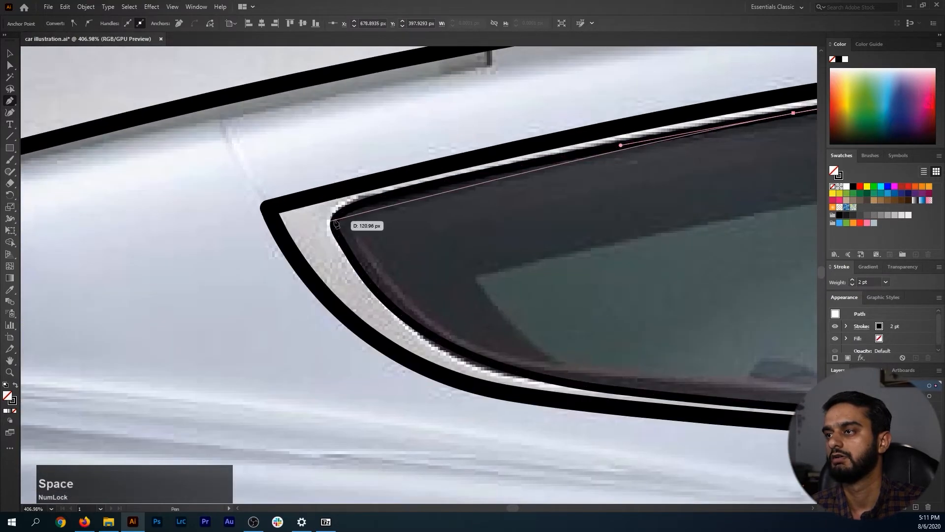
Trace the quarter window's rear corner and lower edge, and close the window border path at its starting point.
drag(354, 207, 313, 228)
scroll(336, 266, up, 2)
drag(336, 266, 334, 240)
drag(541, 314, 372, 249)
drag(392, 300, 549, 331)
drag(691, 341, 302, 274)
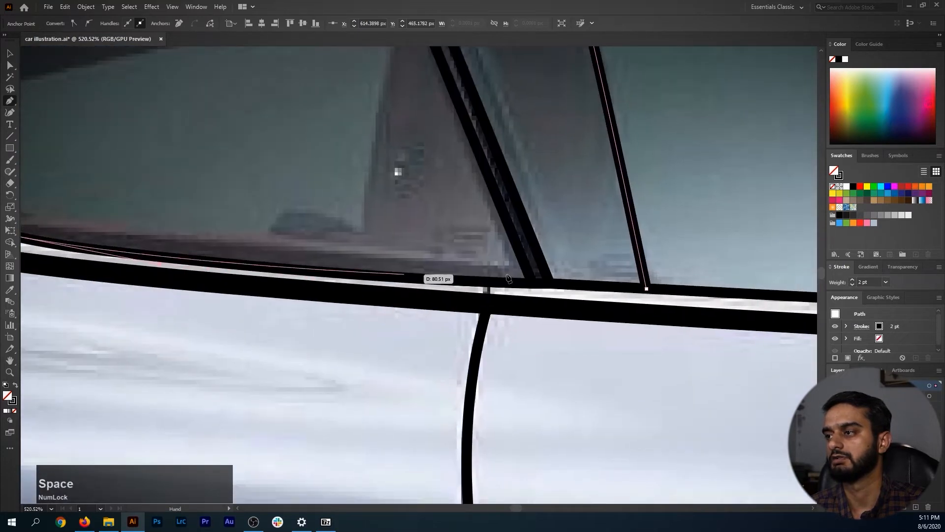
mouse_move(575, 280)
mouse_down()
mouse_move(472, 279)
mouse_move(514, 274)
mouse_move(582, 294)
mouse_up()
drag(597, 253, 450, 259)
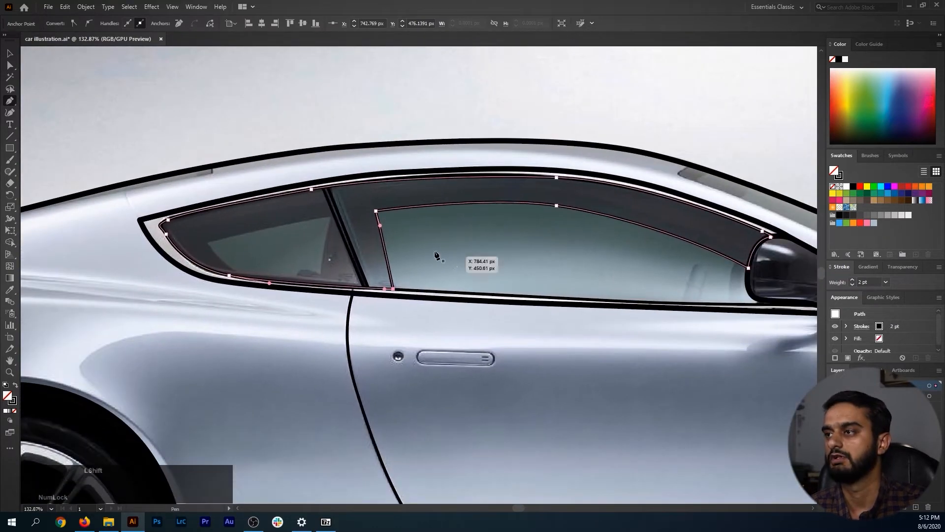
Preview the window border as a solid black fill, turn it back into an outline, and deselect it.
key(shift+x)
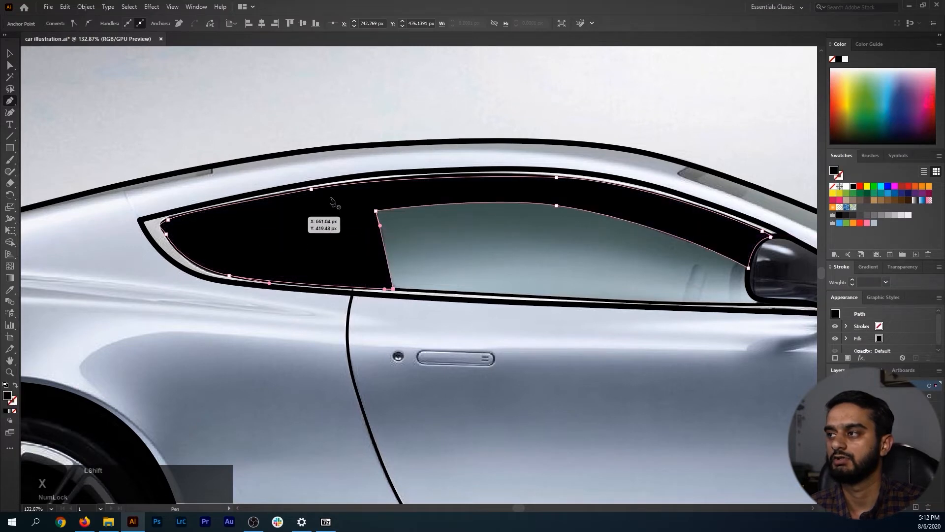
key(shift+x)
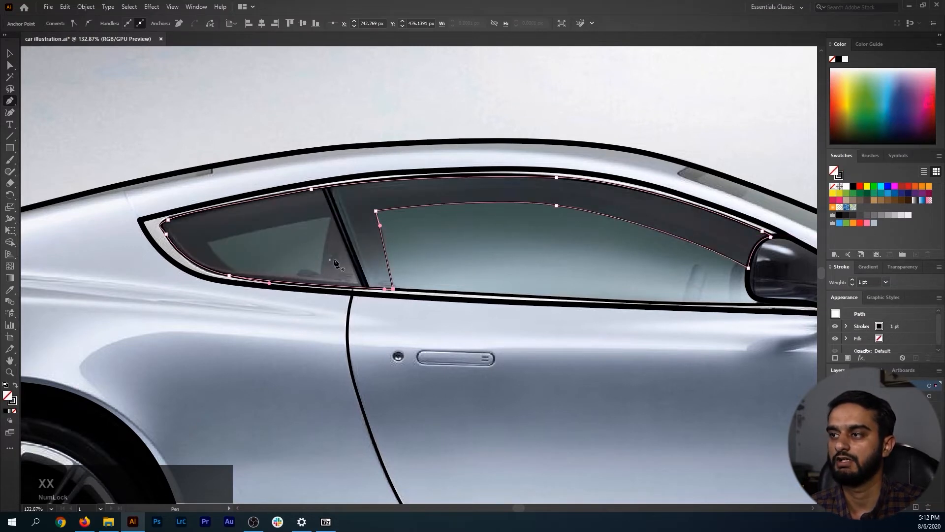
scroll(337, 265, up, 4)
key(ctrl+shift+a)
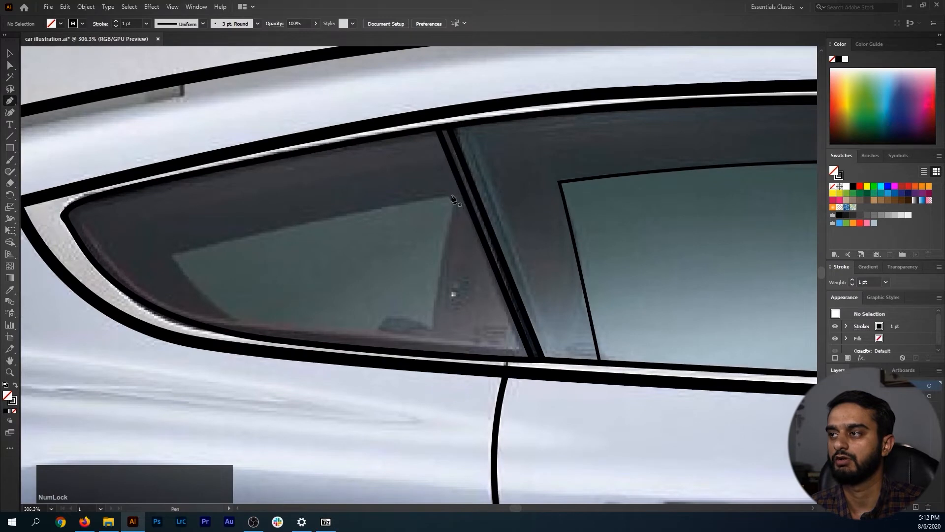
Trace the rear quarter window's glass area as a closed path with a rounded rear corner.
drag(155, 266, 205, 285)
drag(231, 317, 188, 279)
drag(247, 312, 285, 316)
click(510, 311)
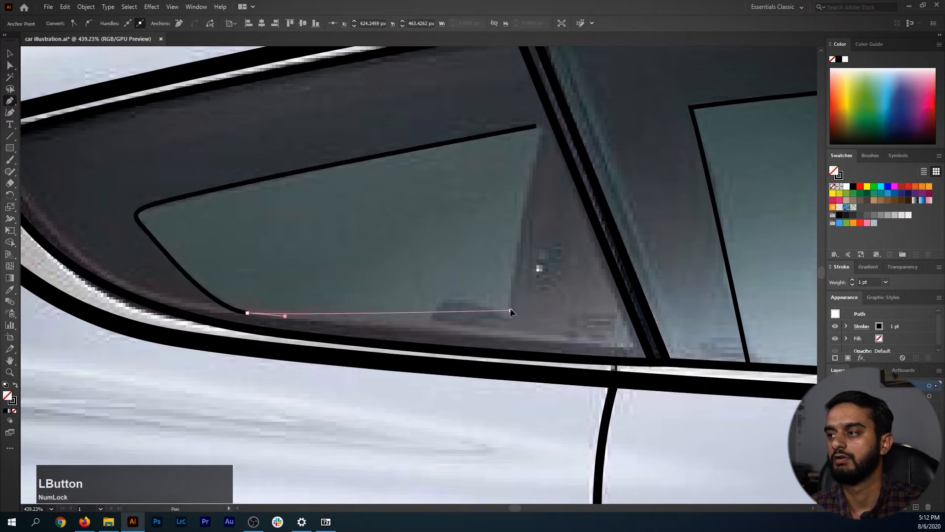
drag(515, 286, 481, 355)
drag(503, 194, 494, 162)
Swap fill and stroke on the quarter glass shape and the window border so both are solid black.
ctrl+click(429, 181)
drag(551, 233, 451, 262)
key(shift+x)
ctrl+click(557, 256)
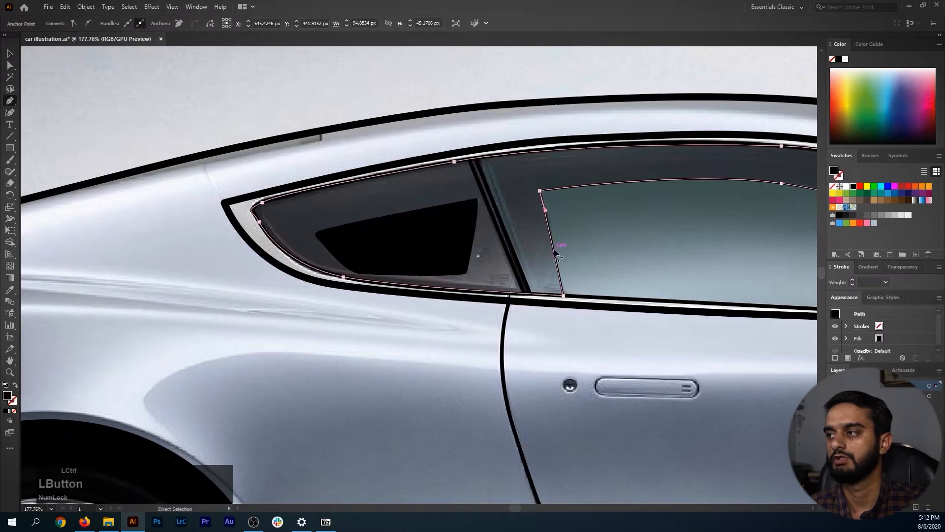
key(shift+x)
ctrl+click(414, 338)
drag(459, 329, 385, 325)
Subtract the quarter glass shape from the black window border with Pathfinder's Minus Front.
key(v)
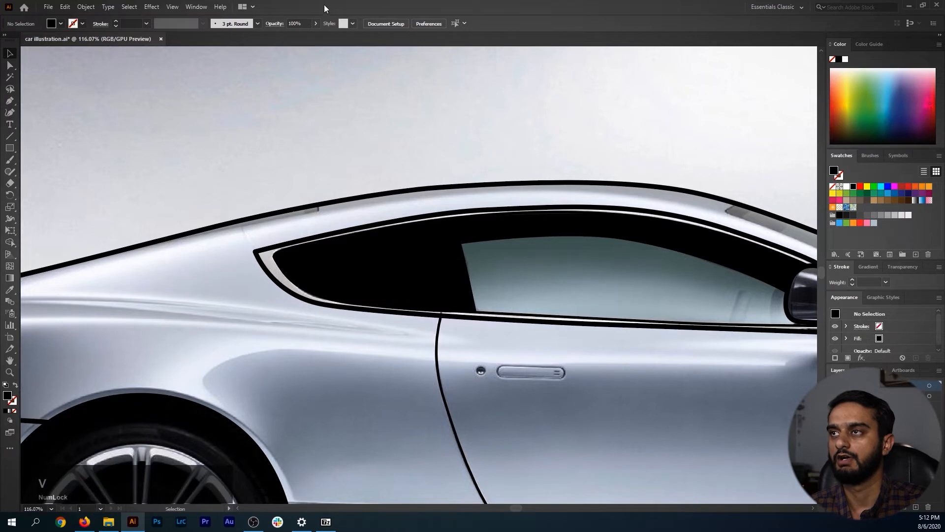
click(197, 7)
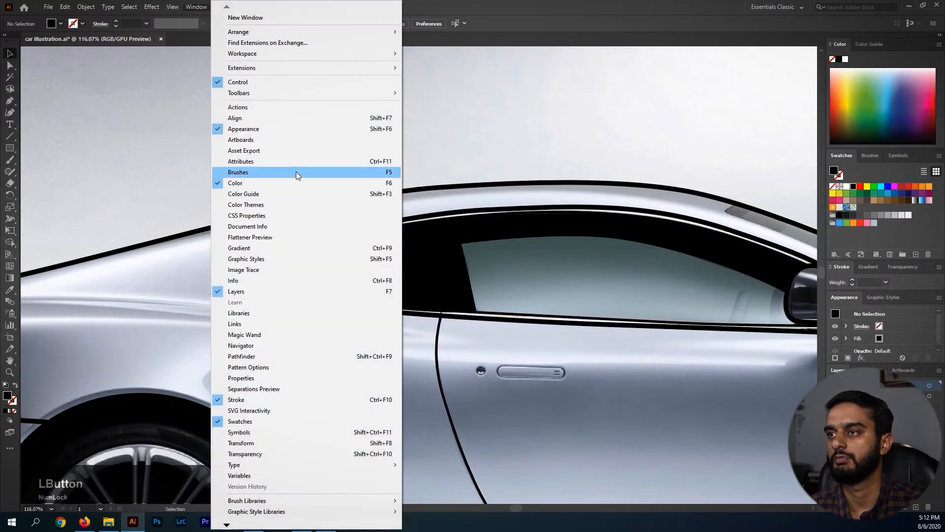
click(268, 356)
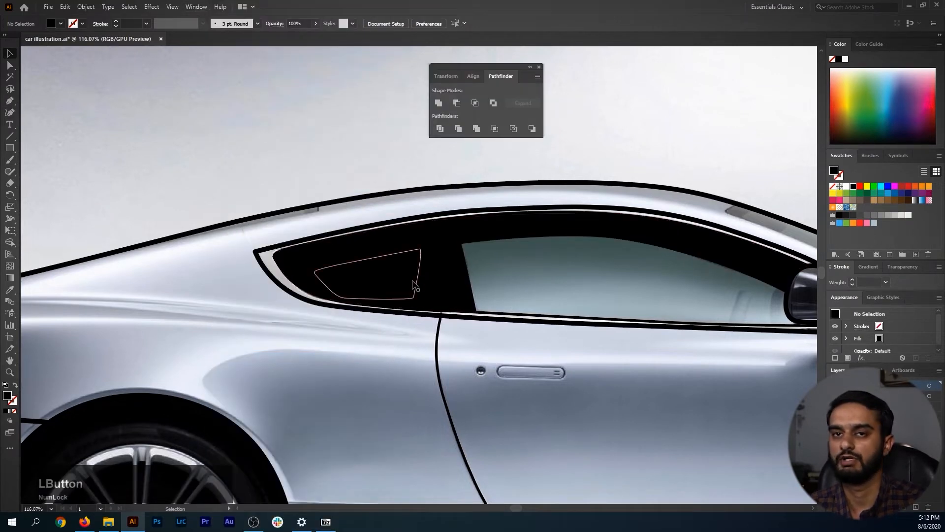
click(399, 286)
shift+click(458, 302)
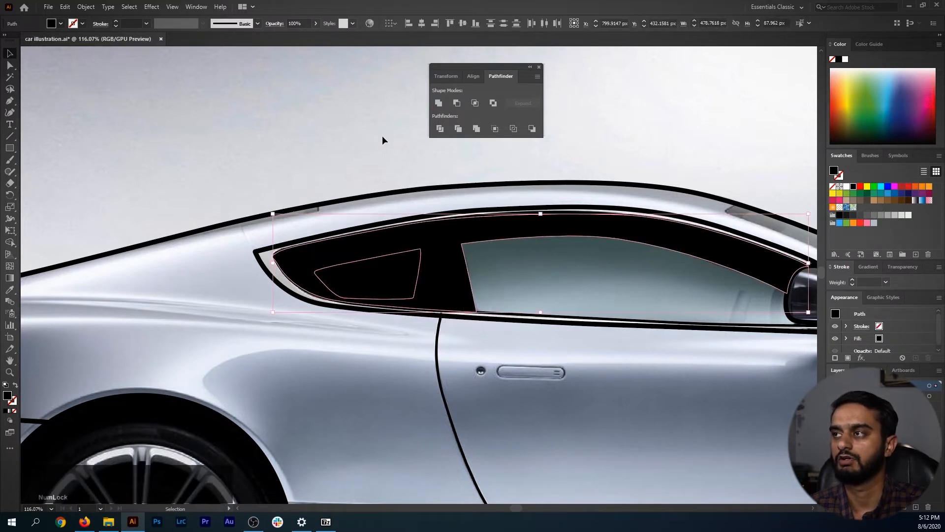
click(457, 103)
click(303, 156)
Swap the window border's fill and stroke to expose the pillar area of the photo beneath it.
drag(513, 255, 366, 256)
drag(538, 270, 464, 255)
click(317, 267)
key(shift+x)
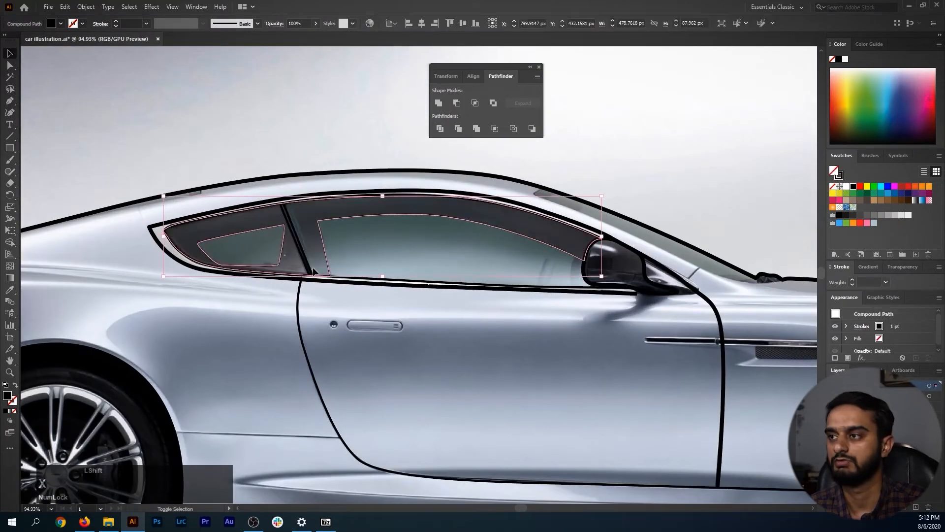
mouse_move(268, 238)
mouse_down()
mouse_move(433, 248)
mouse_move(391, 231)
mouse_move(458, 234)
mouse_up()
drag(372, 237, 369, 267)
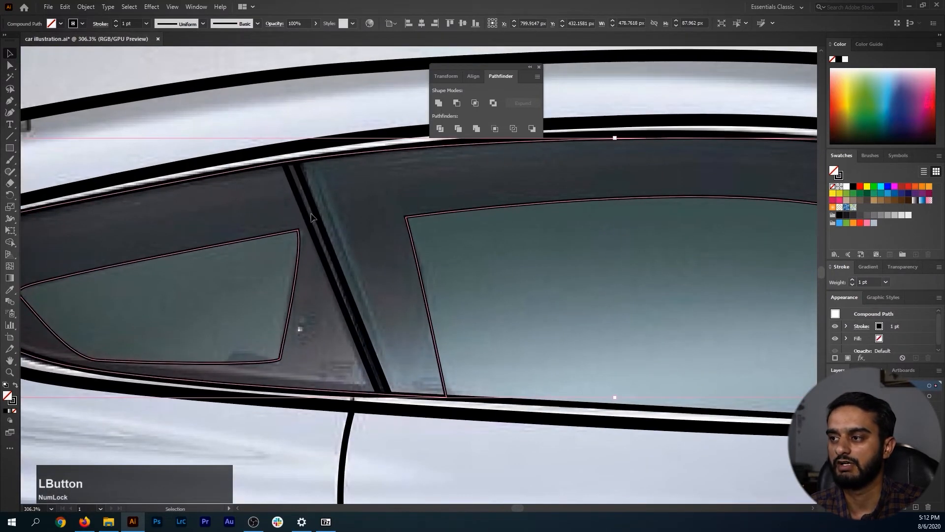
Trace the narrow highlight beside the window pillar as a closed path tapering from the upper frame to the lower edge.
click(10, 101)
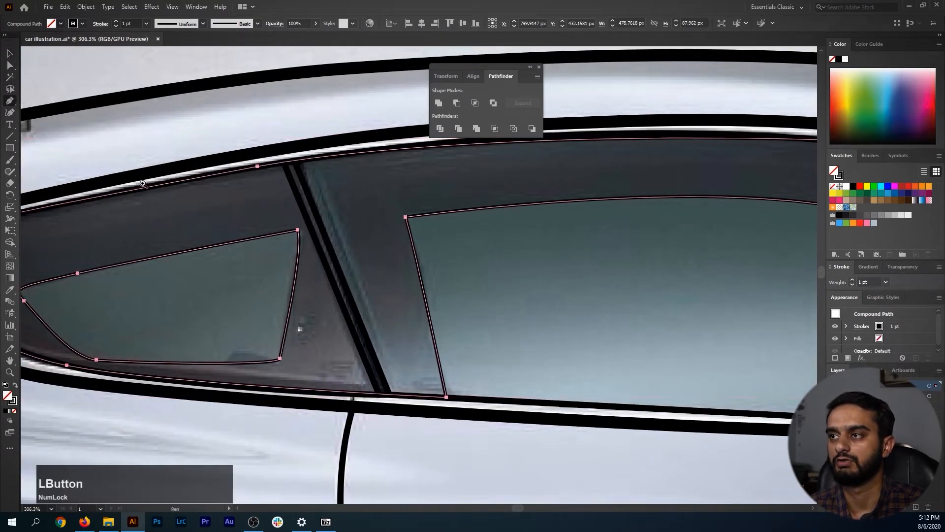
drag(273, 192, 323, 171)
ctrl+click(335, 164)
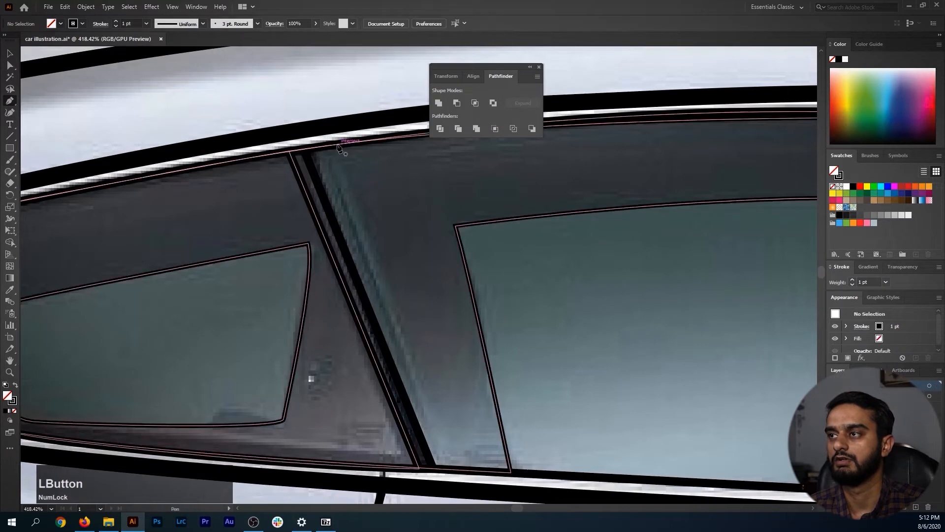
click(338, 143)
drag(383, 313, 340, 198)
click(403, 351)
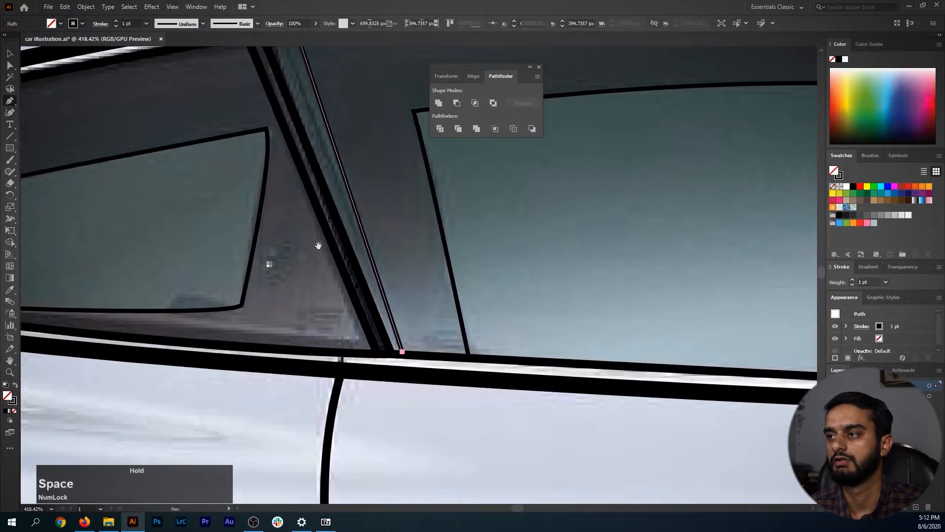
drag(317, 243, 340, 335)
drag(326, 235, 304, 171)
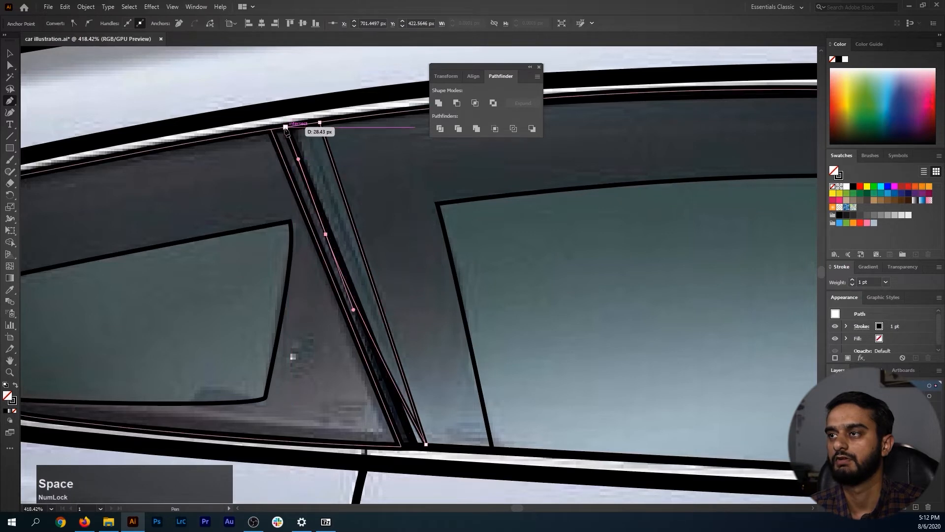
drag(319, 121, 322, 125)
drag(381, 180, 351, 192)
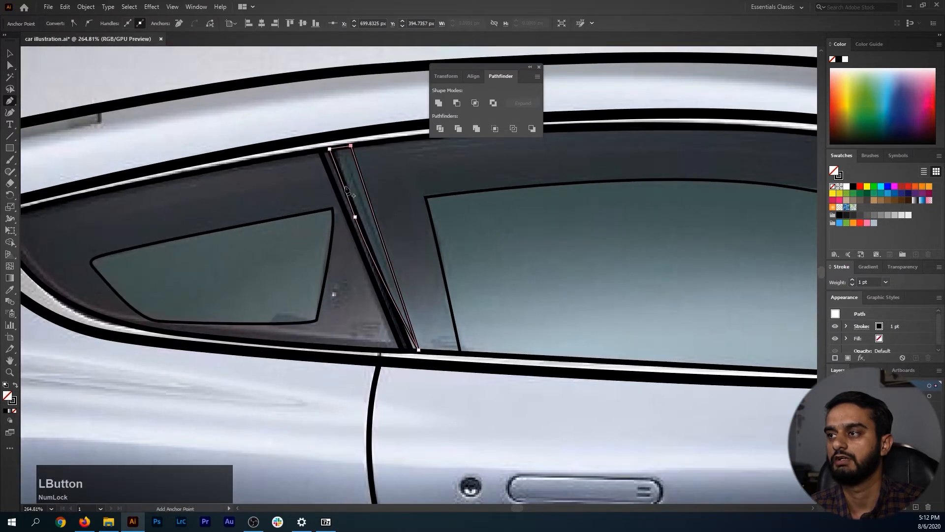
Fill the pillar highlight shape and window border black, and cut the highlight out of the border with Minus Front.
key(shift+x)
ctrl+click(435, 230)
key(shift+x)
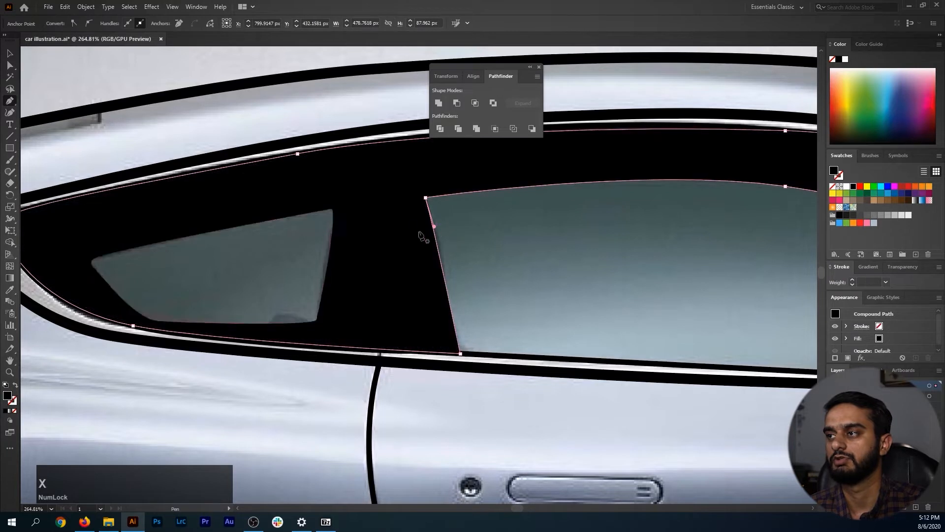
ctrl+click(472, 241)
ctrl+click(416, 245)
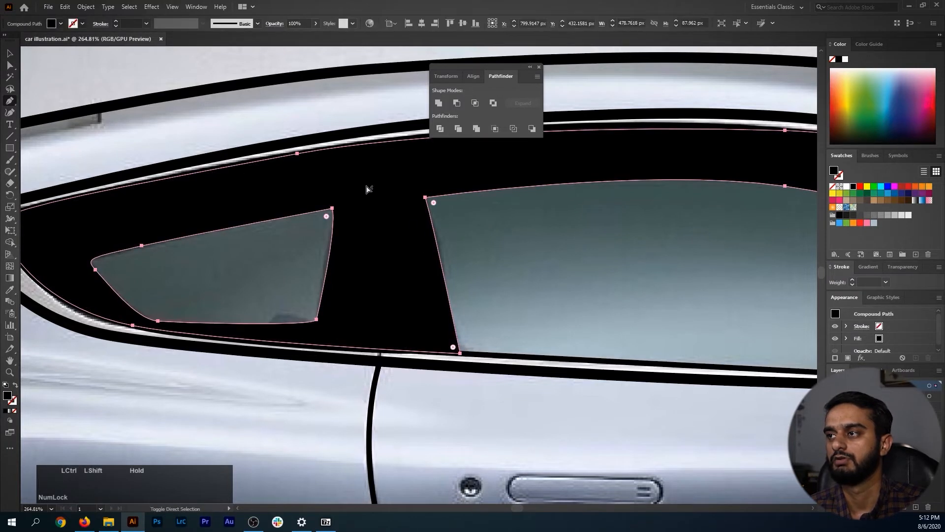
ctrl+shift+click(362, 196)
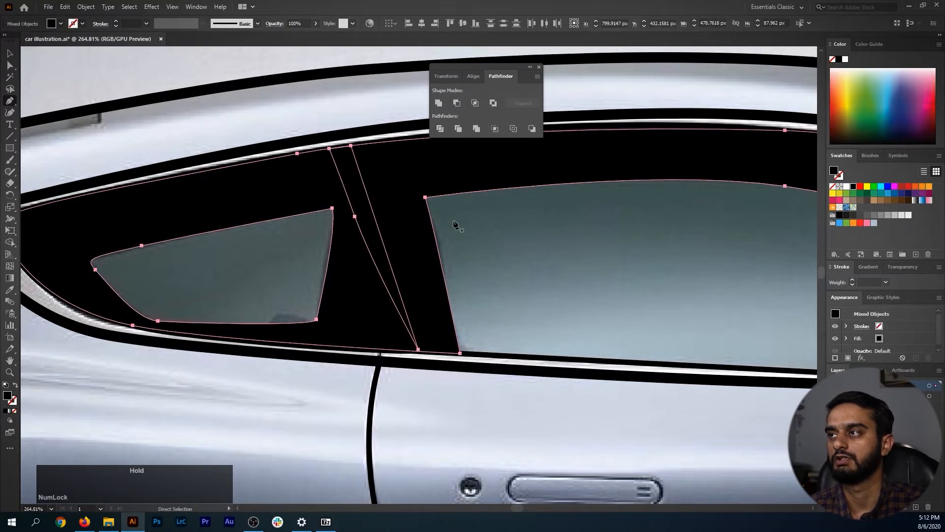
click(457, 103)
Deselect the artwork, hide the reference photo, and examine the black window shapes and their corners up close.
drag(463, 241, 425, 298)
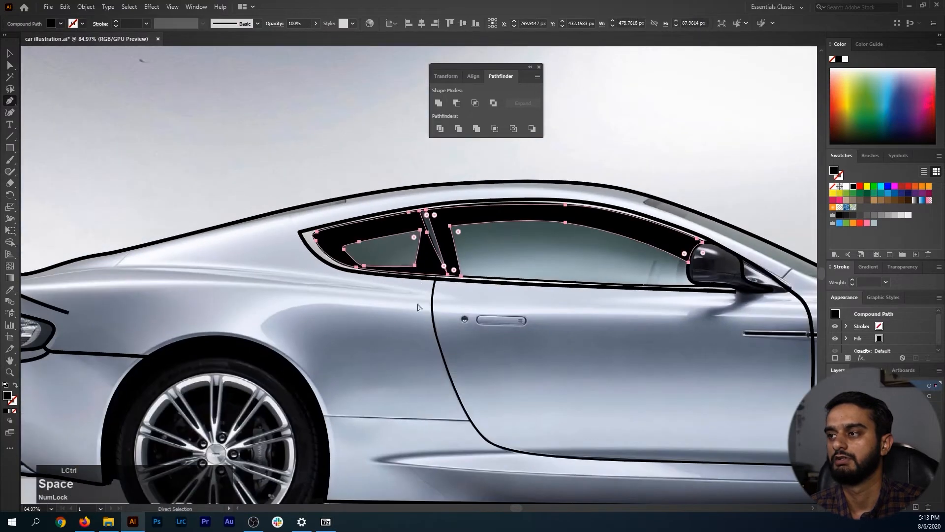
ctrl+click(266, 193)
drag(338, 184, 291, 183)
drag(589, 306, 496, 309)
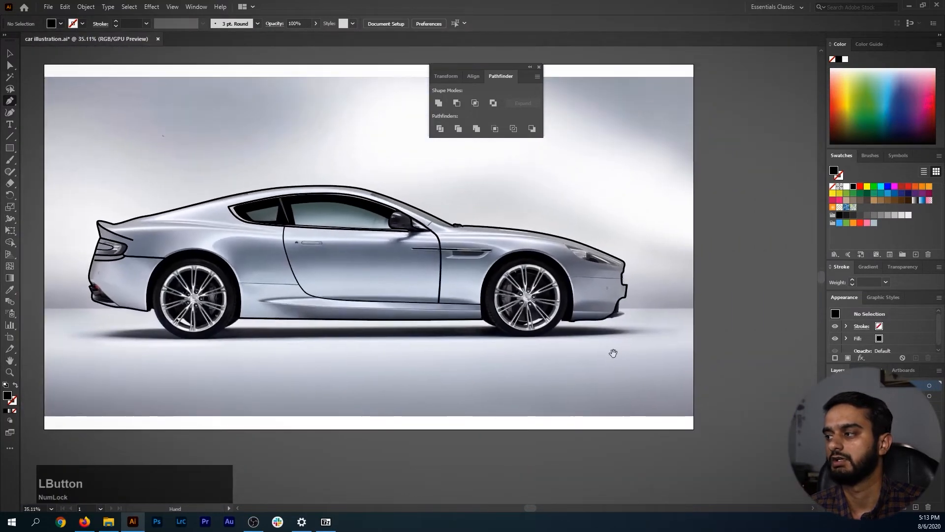
click(833, 396)
drag(527, 367, 476, 364)
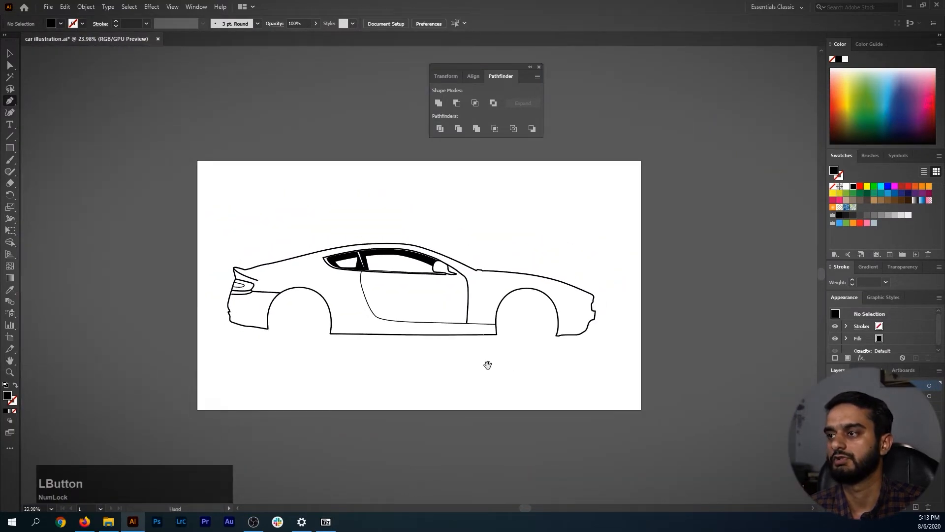
drag(348, 245, 424, 279)
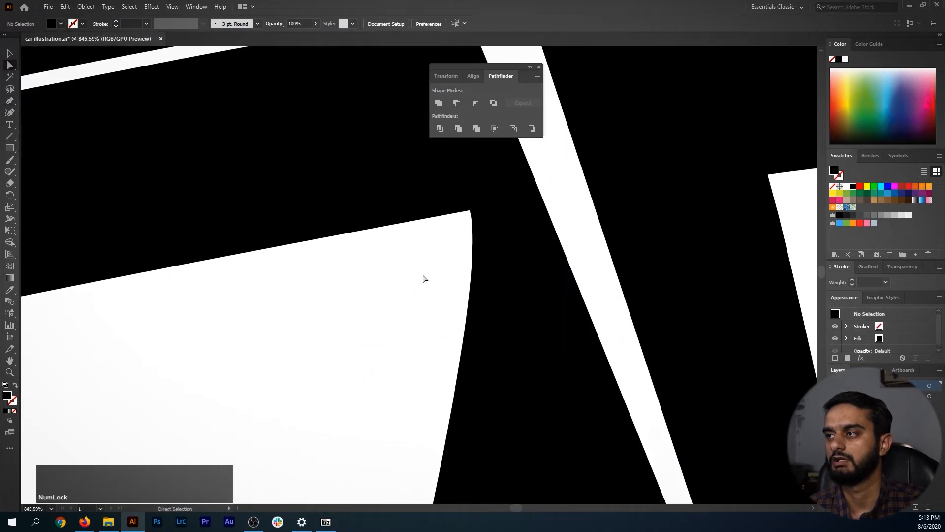
Round the upper front corner of the small rear quarter window's cut-out in the black border.
click(470, 211)
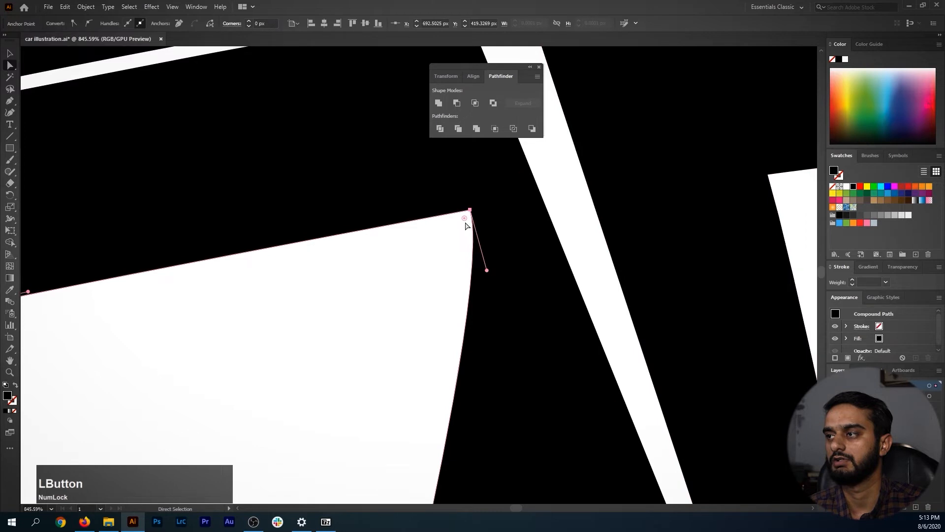
drag(466, 220, 382, 280)
drag(448, 249, 389, 261)
click(360, 196)
drag(450, 258, 532, 281)
drag(254, 297, 202, 321)
drag(373, 320, 188, 289)
drag(267, 280, 395, 282)
drag(287, 301, 278, 257)
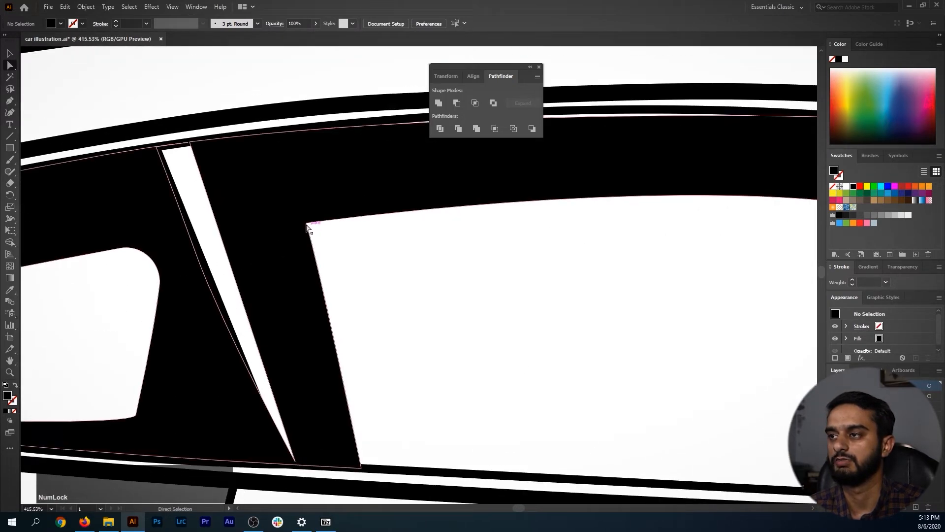
Round the upper rear corner of the front side window's cut-out and inspect the window shapes.
drag(314, 228, 352, 255)
click(440, 302)
drag(473, 291, 344, 301)
drag(439, 315, 255, 318)
drag(265, 272, 375, 315)
drag(375, 316, 133, 310)
drag(403, 323, 445, 308)
drag(495, 333, 483, 304)
Show the reference photo again and switch the drawing colours to no fill with a 2 pt black stroke.
click(835, 396)
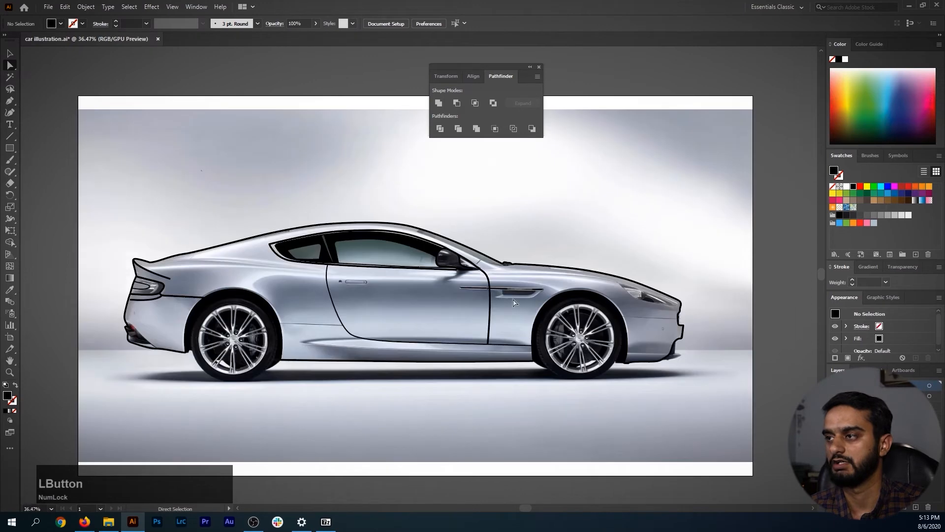
drag(444, 257, 497, 259)
drag(436, 208, 388, 254)
drag(286, 213, 326, 211)
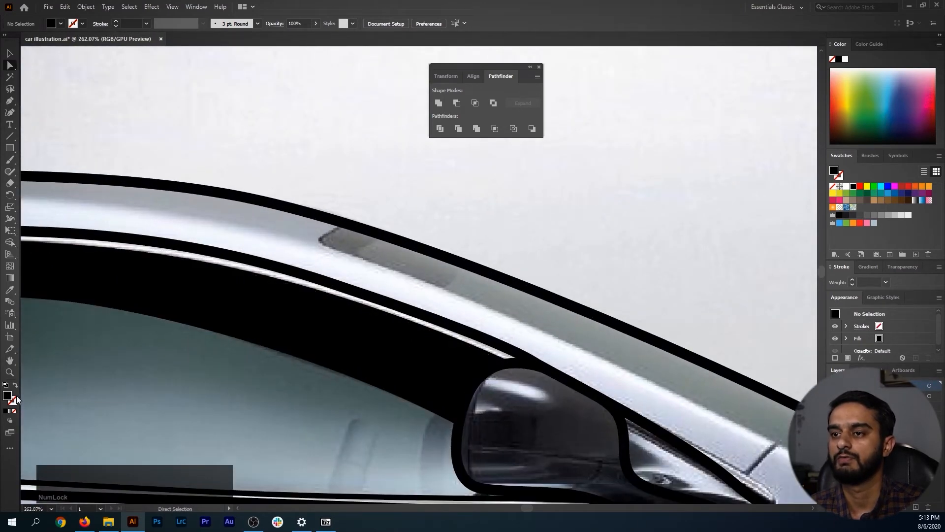
click(35, 435)
click(15, 386)
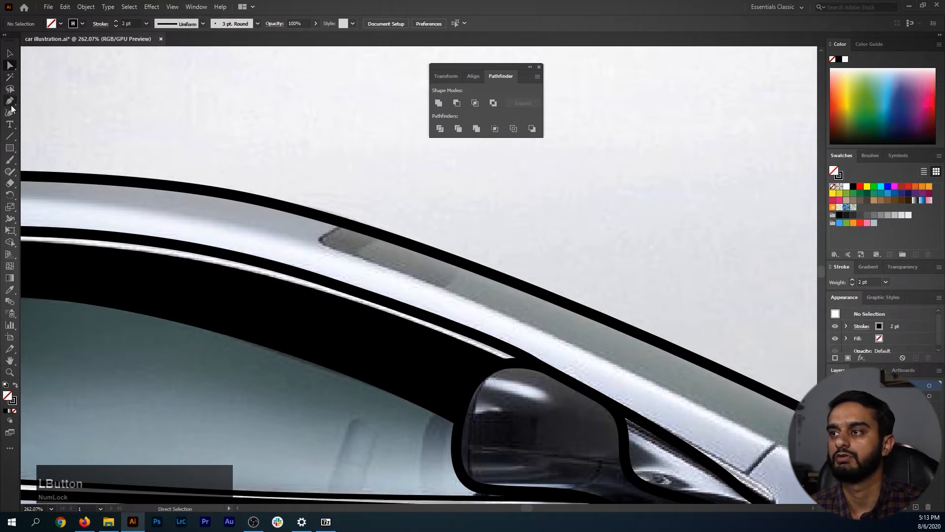
Trace the windshield's inner edge with the Pen tool from the roofline down to the rear edge of the hood.
click(381, 242)
click(360, 211)
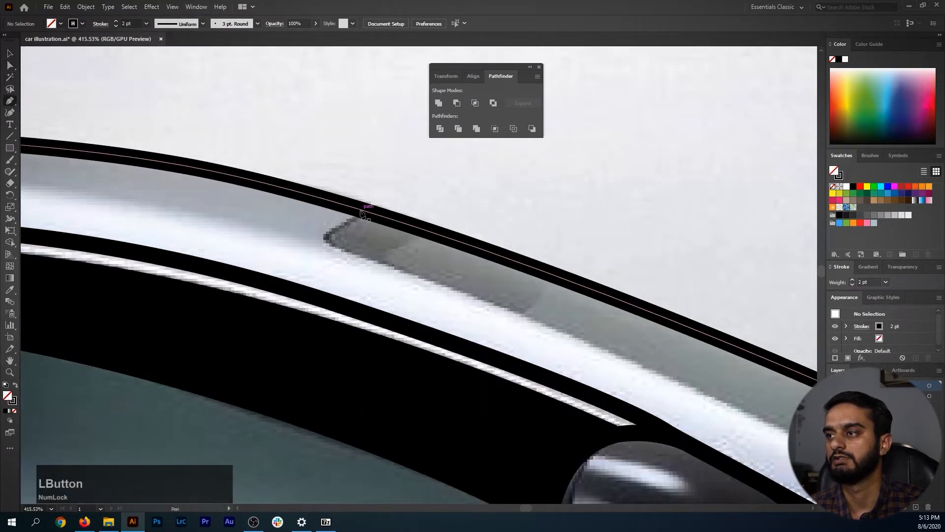
drag(336, 251, 369, 259)
drag(510, 280, 427, 276)
drag(743, 398, 556, 306)
drag(421, 293, 512, 349)
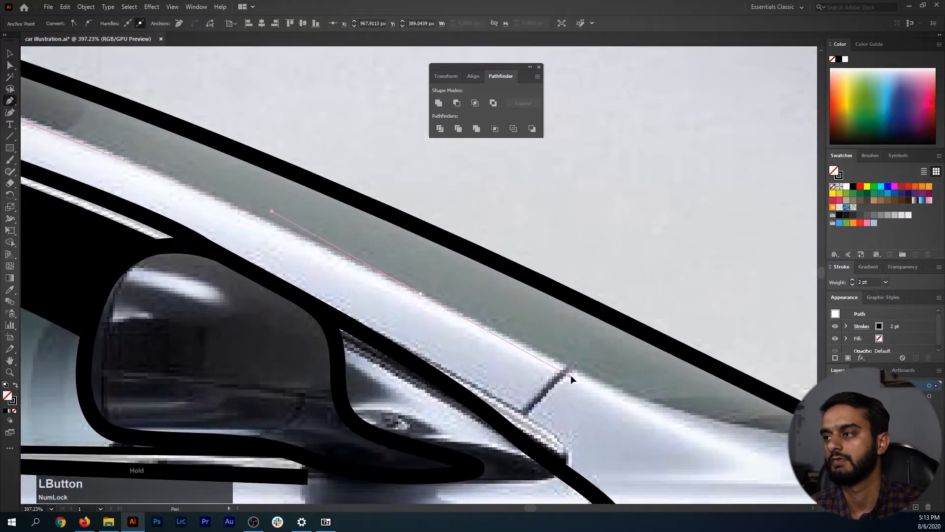
drag(579, 376, 289, 287)
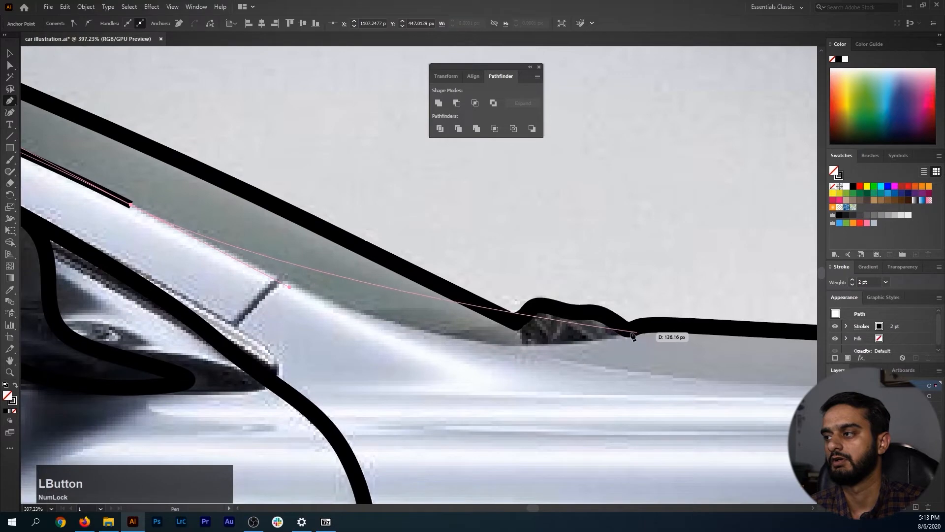
click(628, 333)
ctrl+click(671, 245)
Trace the short slanted seam across the base of the windshield pillar.
drag(671, 245, 339, 287)
drag(392, 328, 496, 236)
ctrl+click(423, 254)
Trace the nearly horizontal dividing line across the side mirror housing, curving up at its rear end.
drag(493, 276, 345, 275)
drag(562, 336, 507, 316)
drag(276, 266, 492, 296)
click(496, 290)
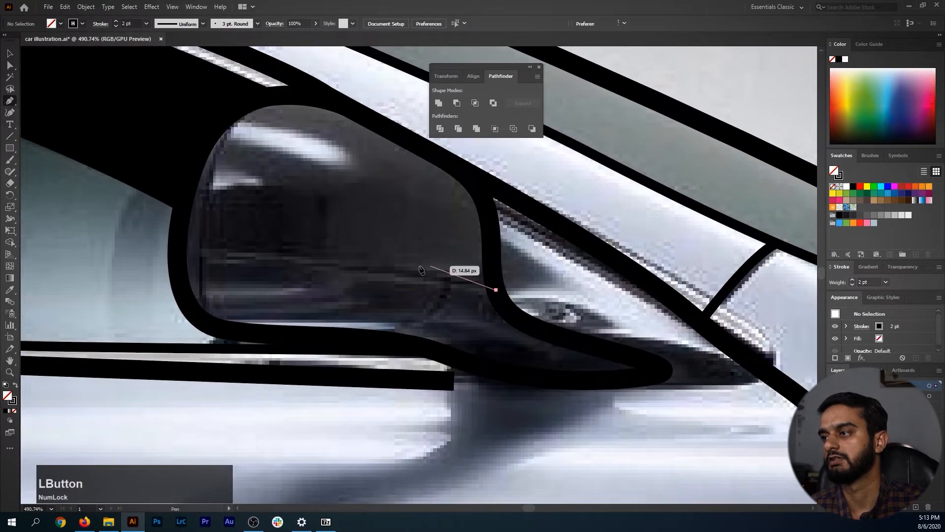
drag(302, 273, 288, 269)
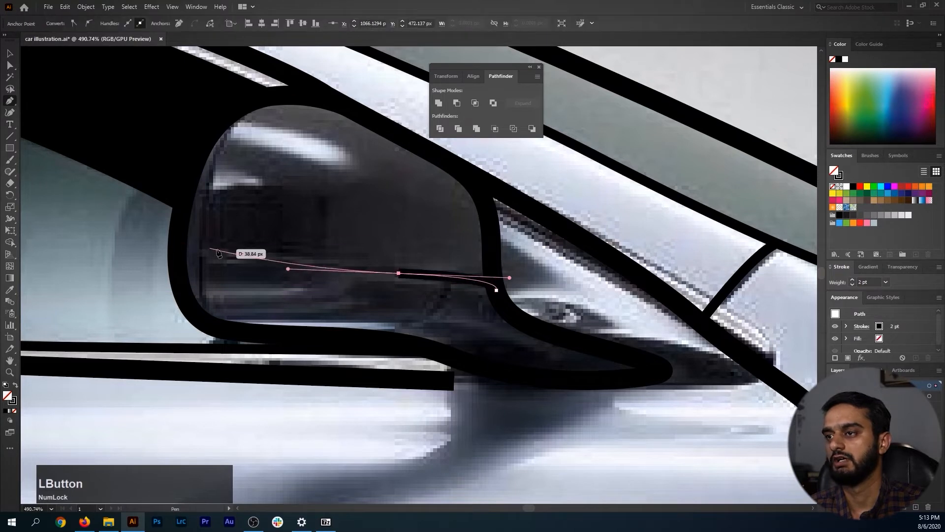
drag(194, 234, 193, 232)
key(Escape)
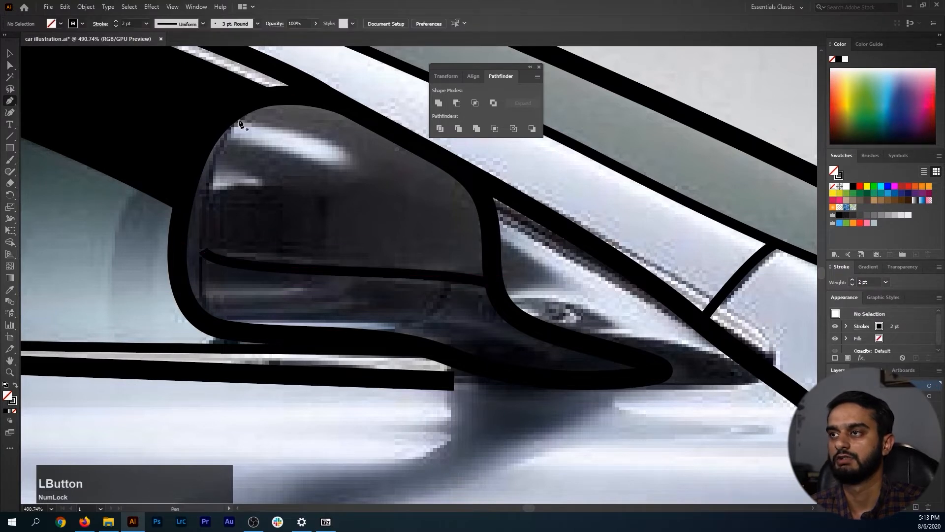
Trace the curved inner line along the rear edge of the side mirror from its upper corner to its base.
click(246, 102)
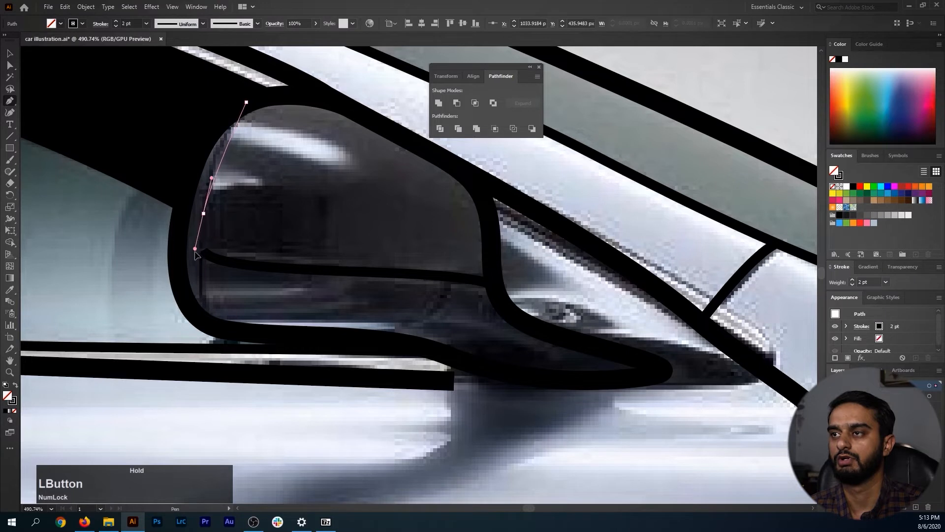
drag(195, 280, 195, 285)
drag(263, 338, 299, 339)
ctrl+click(303, 228)
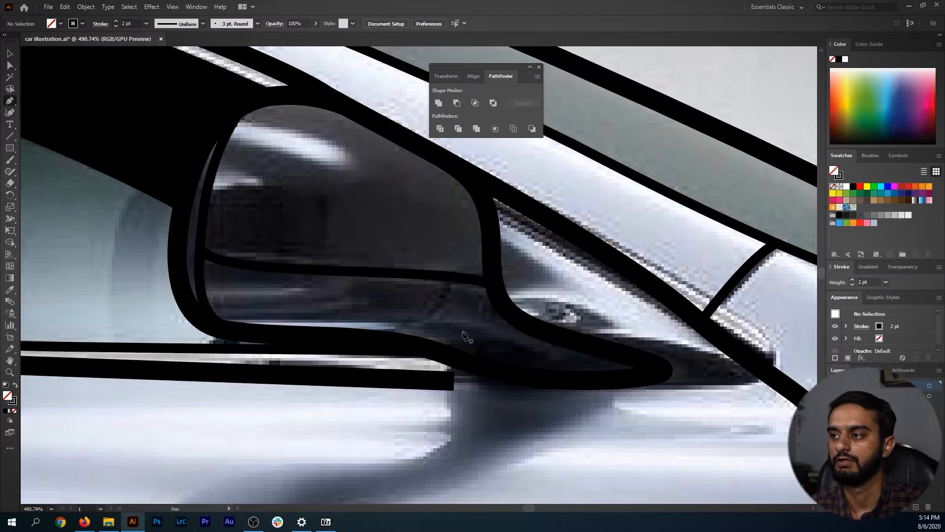
Try to trace a slanted line from the mirror's dividing line down to the mirror's lower outline.
ctrl+click(484, 332)
click(460, 248)
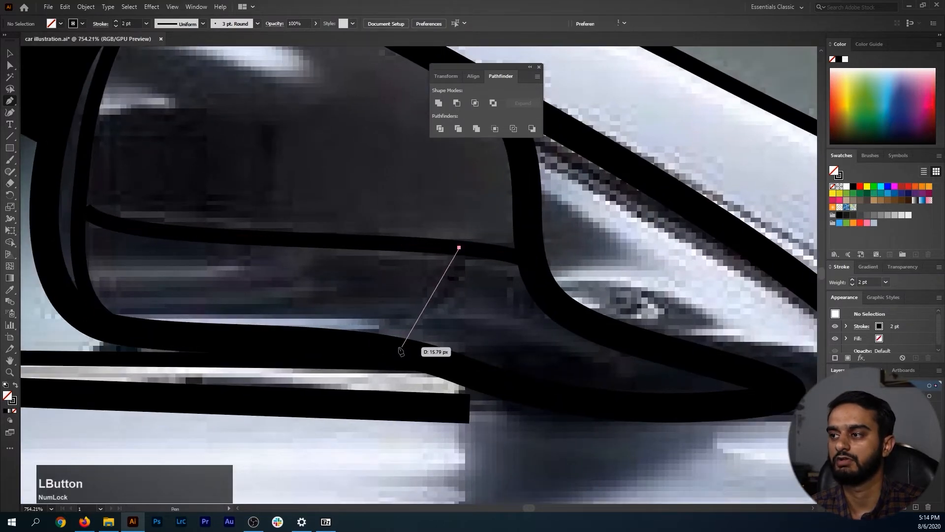
drag(392, 333, 321, 354)
ctrl+click(350, 297)
drag(456, 305, 356, 309)
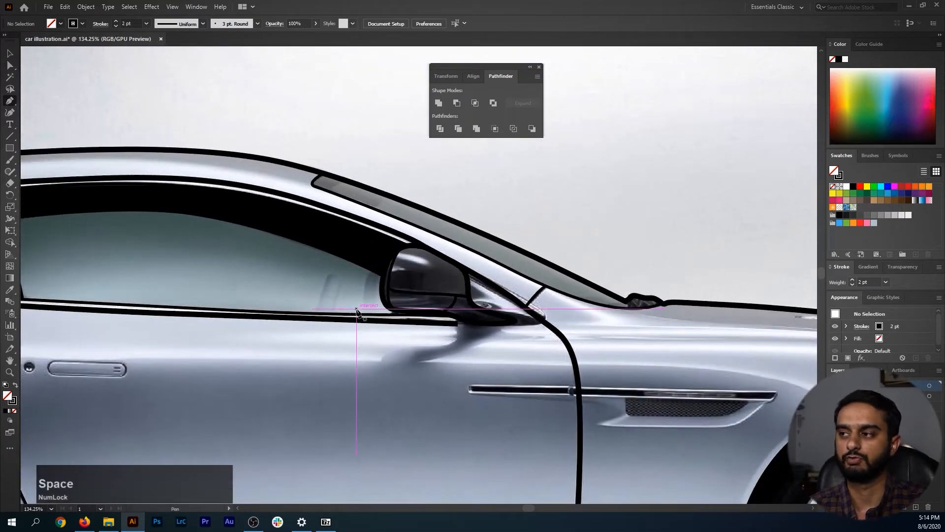
drag(459, 322, 583, 323)
Trace a curved seam from the front part of the mirror's dividing line to the mirror's lower outline.
click(499, 187)
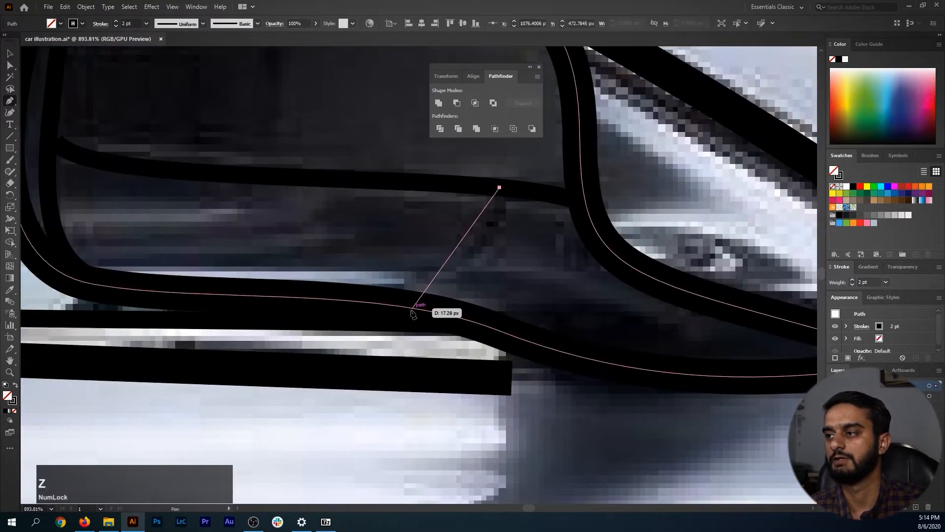
mouse_move(411, 309)
mouse_down()
mouse_move(294, 353)
mouse_move(307, 347)
mouse_up()
ctrl+click(359, 239)
Trace the door's side trim strip as an outline that starts and ends on the door seam, with a rounded rear end.
drag(436, 246, 340, 250)
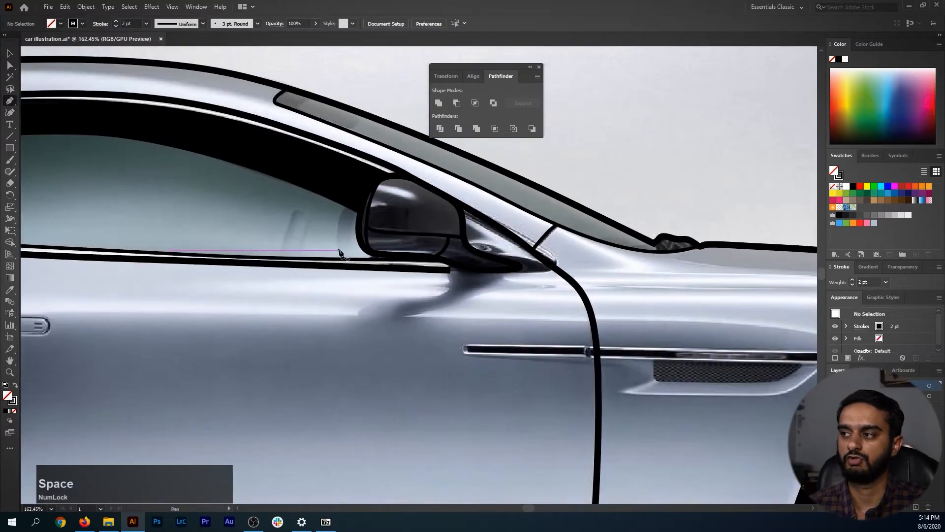
drag(496, 364, 365, 295)
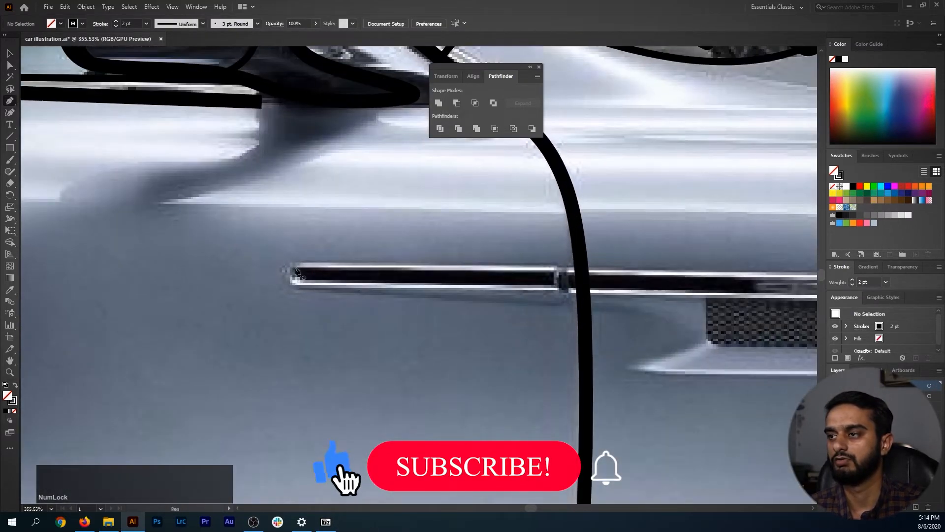
drag(306, 272, 345, 273)
drag(665, 271, 493, 269)
mouse_move(493, 270)
mouse_down()
mouse_move(473, 265)
mouse_move(487, 266)
mouse_up()
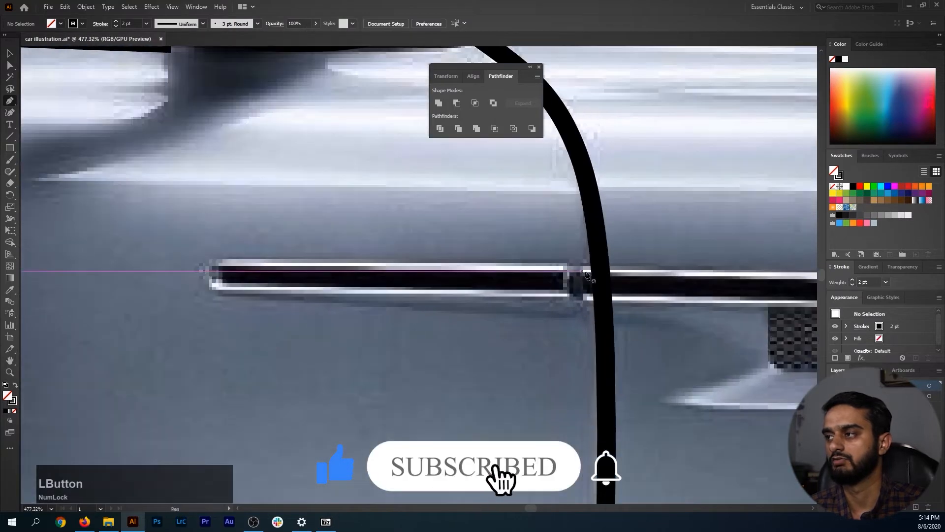
click(600, 272)
drag(195, 258, 194, 261)
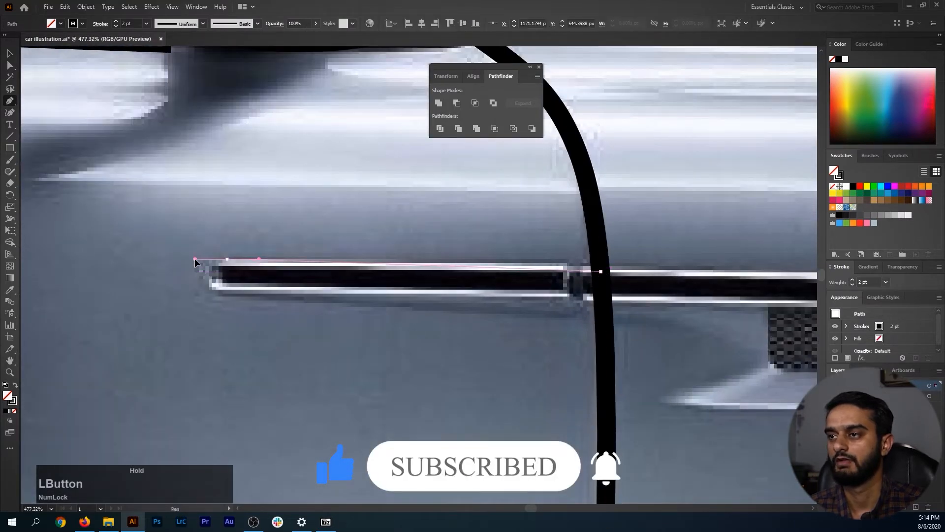
drag(257, 292, 331, 287)
drag(388, 296, 237, 291)
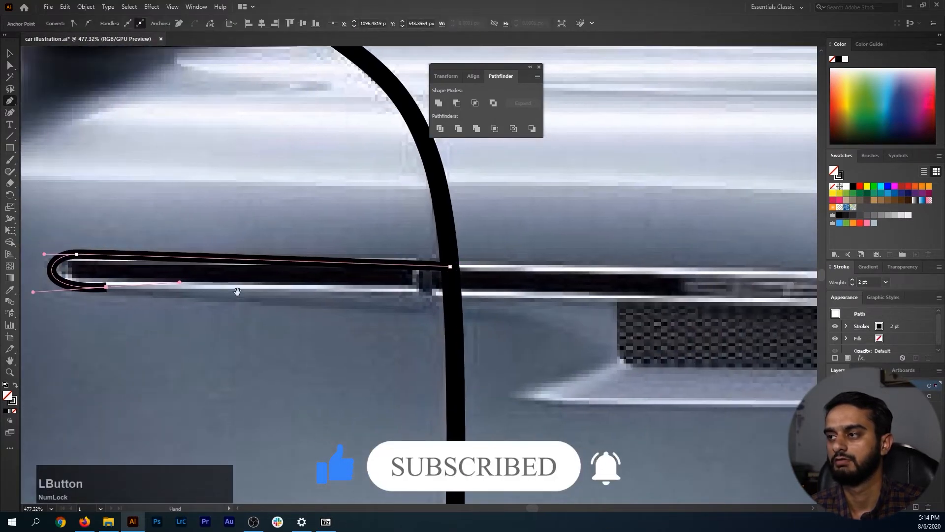
click(452, 292)
ctrl+click(406, 315)
Adjust the curve handles at the rounded rear end of the door trim outline to smooth its shape.
drag(405, 314, 369, 310)
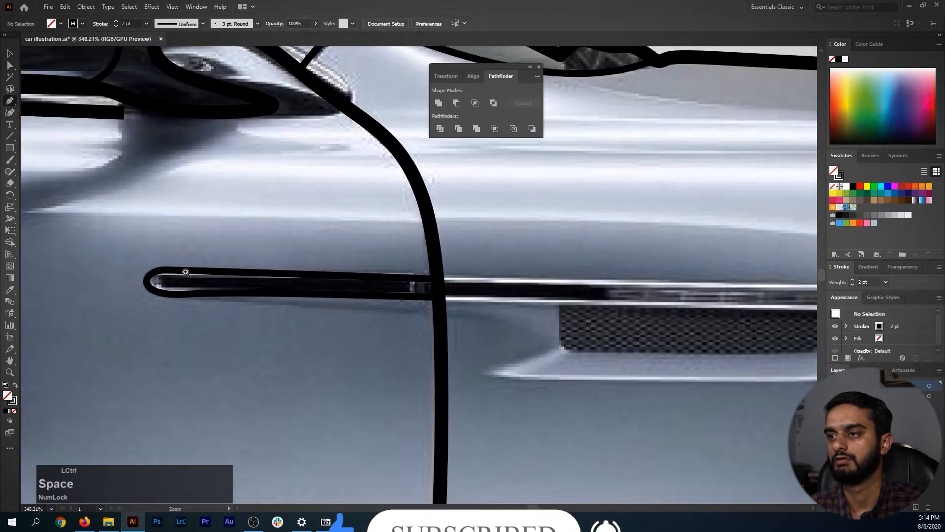
drag(184, 273, 220, 274)
ctrl+click(183, 271)
drag(158, 319, 199, 327)
ctrl+click(208, 298)
drag(325, 291, 324, 299)
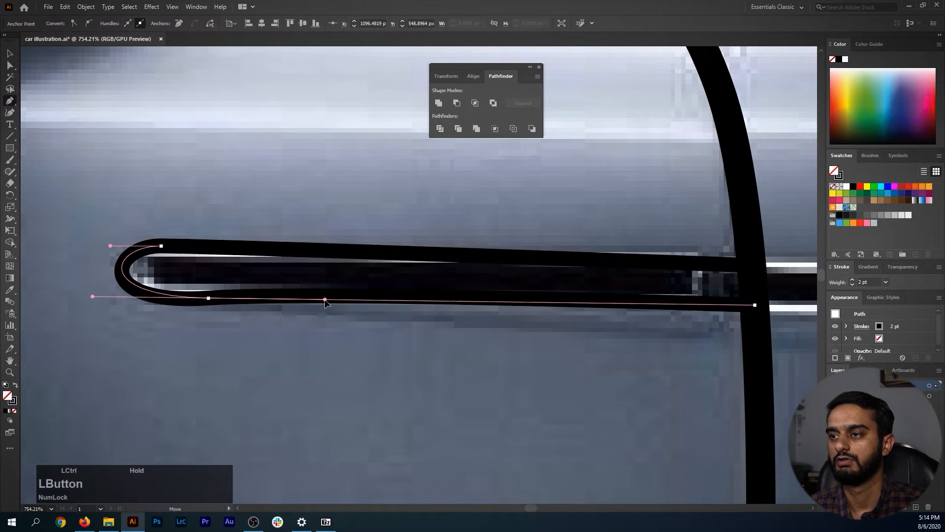
ctrl+click(110, 246)
ctrl+click(253, 357)
Trace the fender's trim strip from the door seam around its curved front tip and back to the seam.
drag(387, 342, 516, 342)
drag(516, 342, 176, 320)
drag(150, 298, 164, 297)
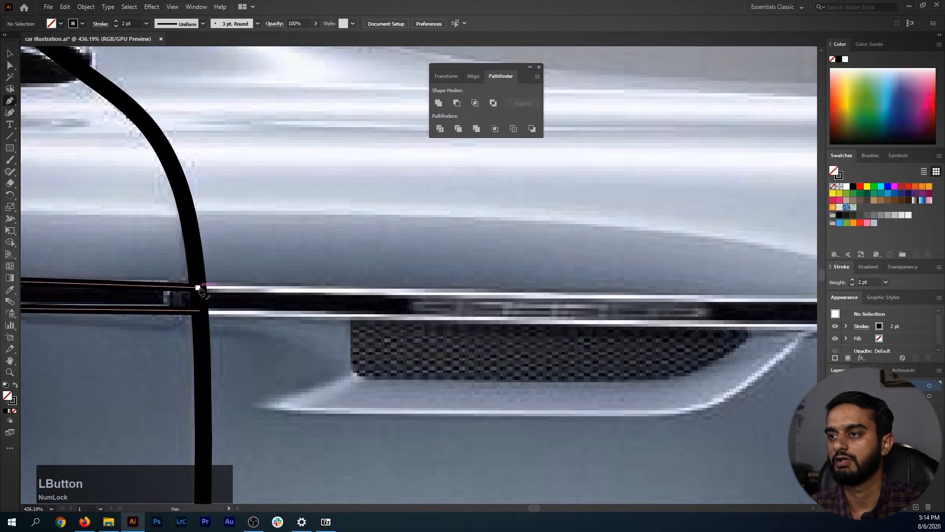
ctrl+click(212, 285)
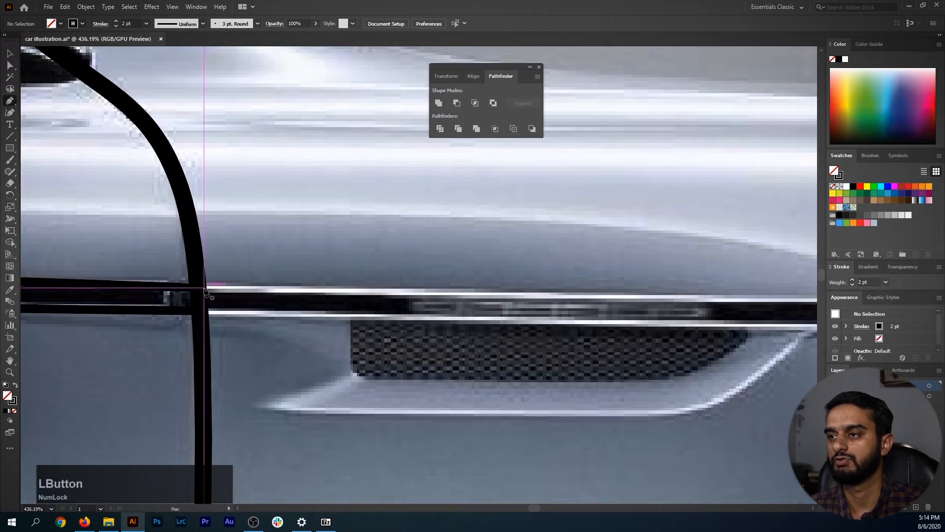
drag(338, 293, 193, 285)
click(701, 290)
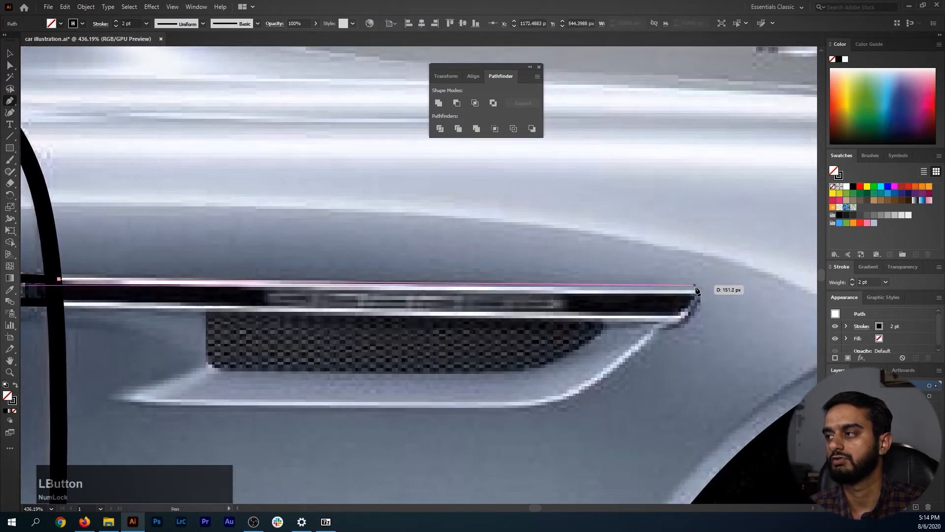
drag(641, 316, 565, 321)
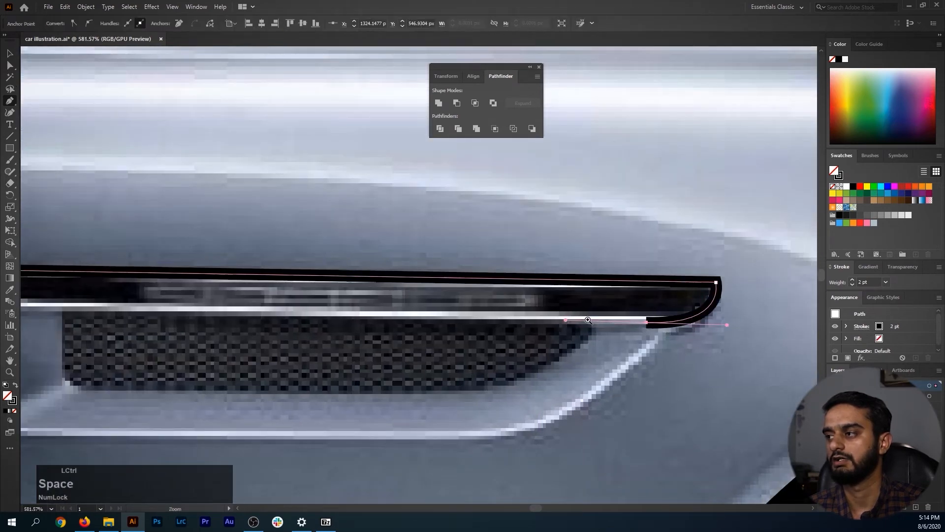
drag(434, 320, 396, 320)
drag(396, 320, 548, 323)
drag(264, 313, 274, 313)
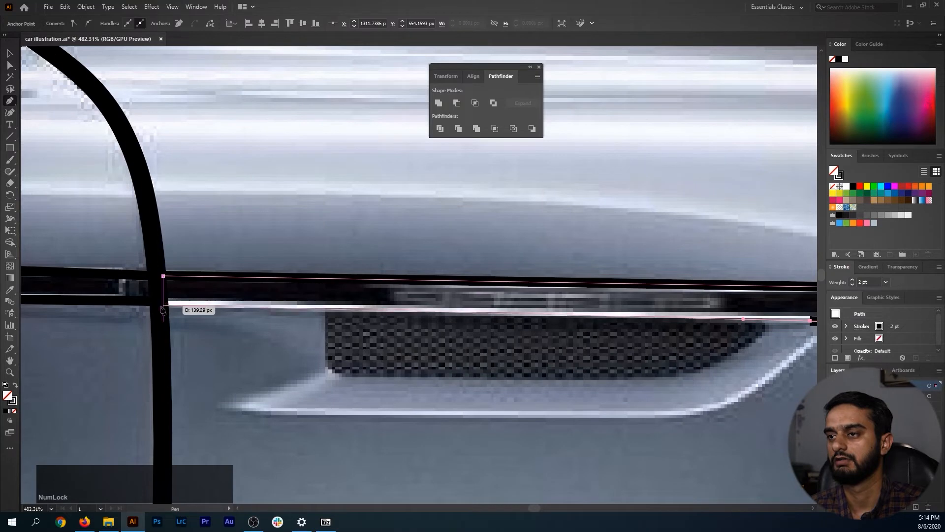
click(159, 305)
ctrl+click(276, 360)
Trace the fender vent's outline from the trim strip to its pointed rear tip, then along the bottom and up to the strip's front end.
drag(432, 361, 383, 319)
drag(366, 317, 394, 316)
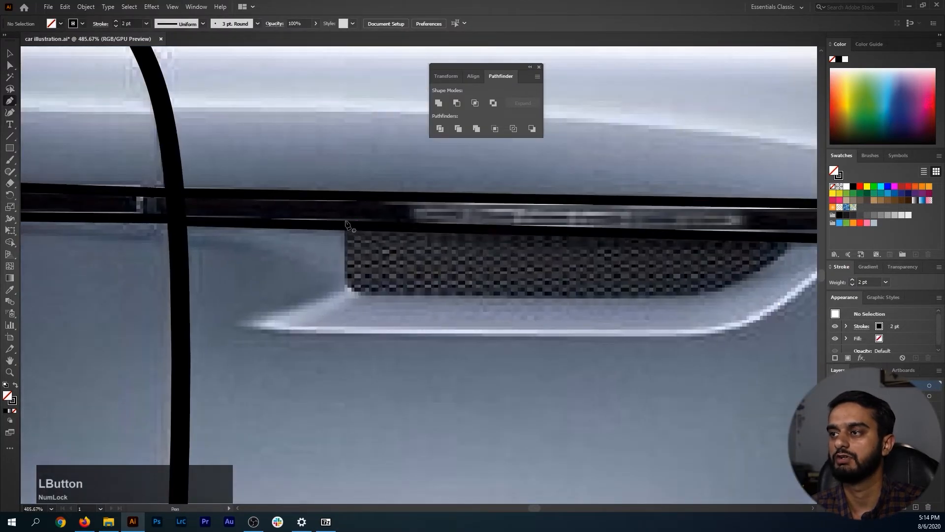
click(344, 287)
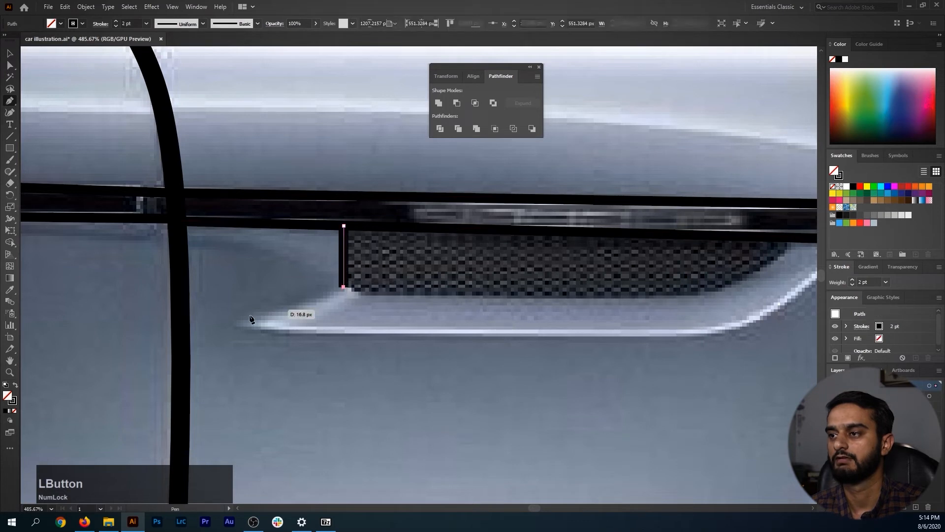
drag(231, 322, 227, 323)
drag(362, 336, 241, 332)
drag(610, 330, 485, 337)
mouse_move(571, 251)
mouse_down()
mouse_move(577, 213)
mouse_move(595, 202)
mouse_up()
ctrl+click(311, 292)
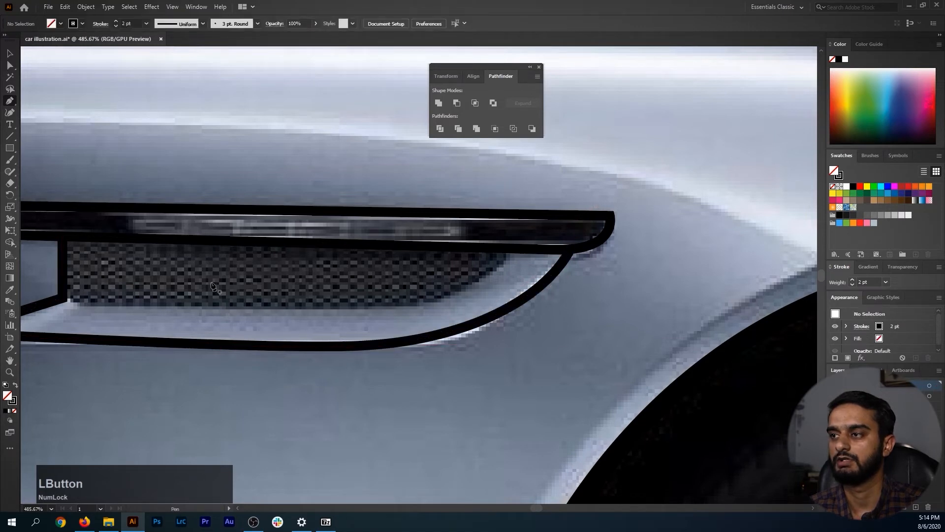
Trace the lower edge of the vent's mesh from the rear corner, curving up to the trim strip.
drag(401, 287, 321, 288)
drag(221, 297, 315, 297)
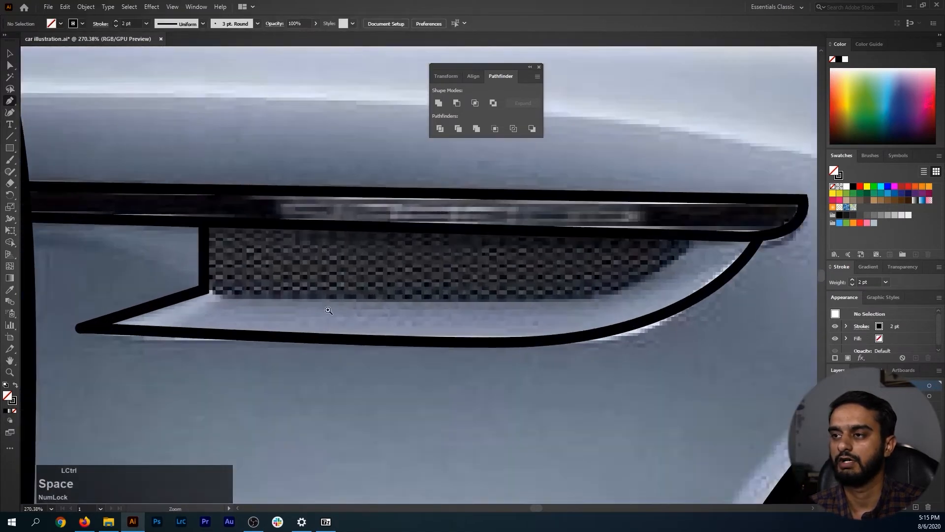
click(203, 286)
drag(378, 300, 456, 302)
drag(581, 296, 361, 321)
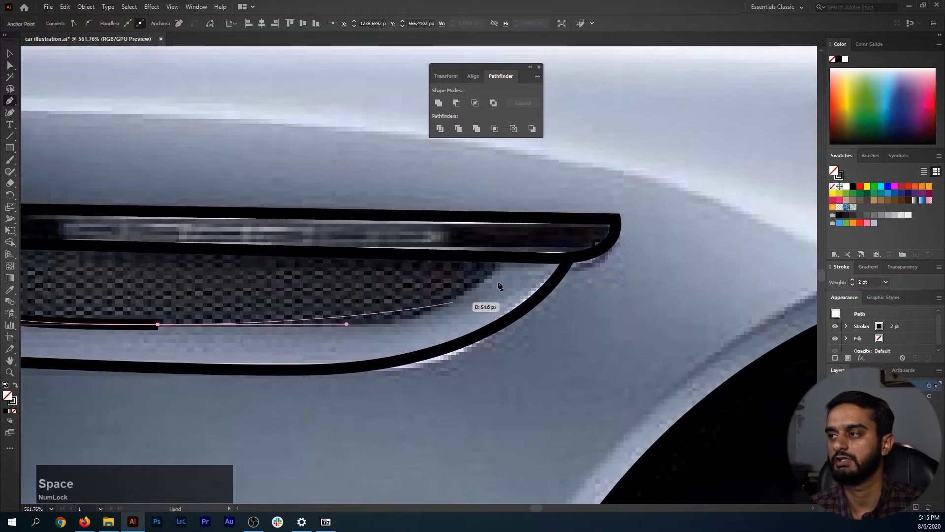
mouse_move(503, 258)
mouse_down()
mouse_move(558, 211)
mouse_move(563, 196)
mouse_up()
ctrl+click(360, 285)
Trace the door handle's outline with a rounded rectangle that has fully rounded ends.
drag(449, 300, 359, 302)
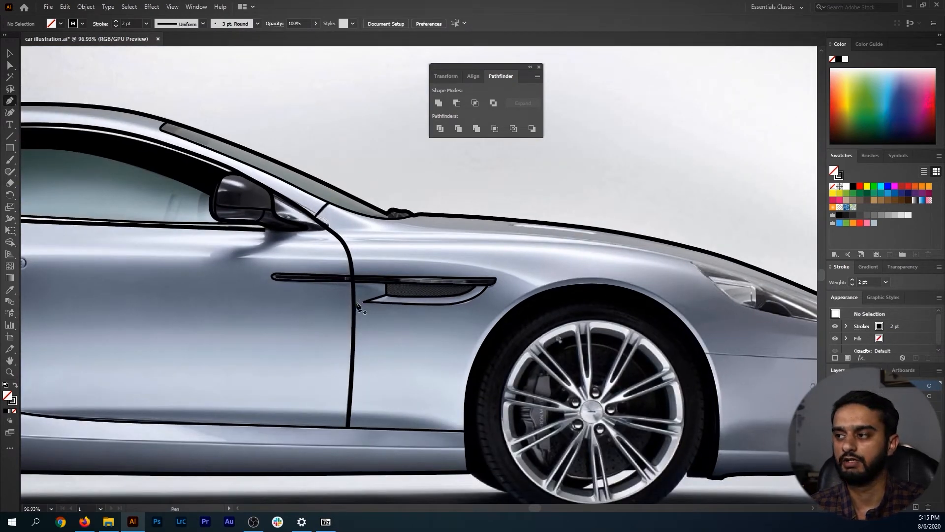
drag(460, 356, 438, 354)
drag(279, 331, 560, 319)
drag(422, 286, 383, 297)
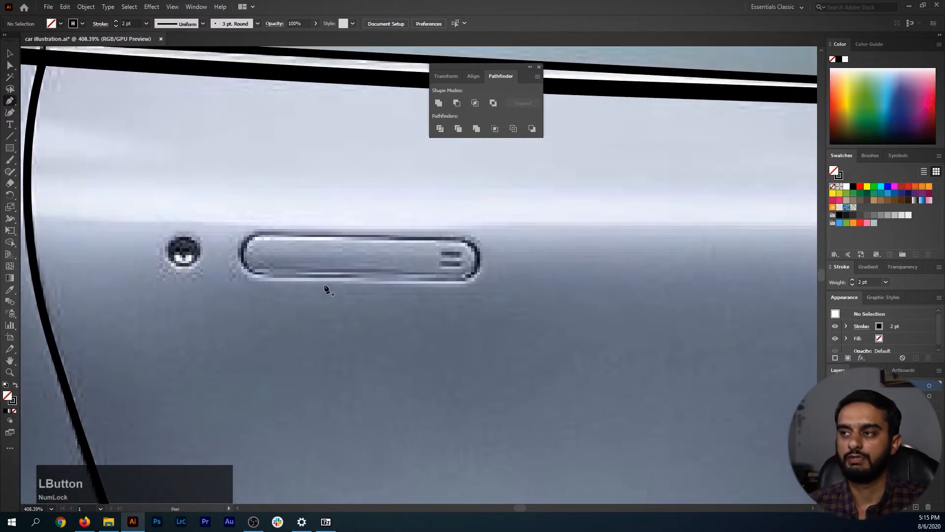
drag(379, 298, 325, 287)
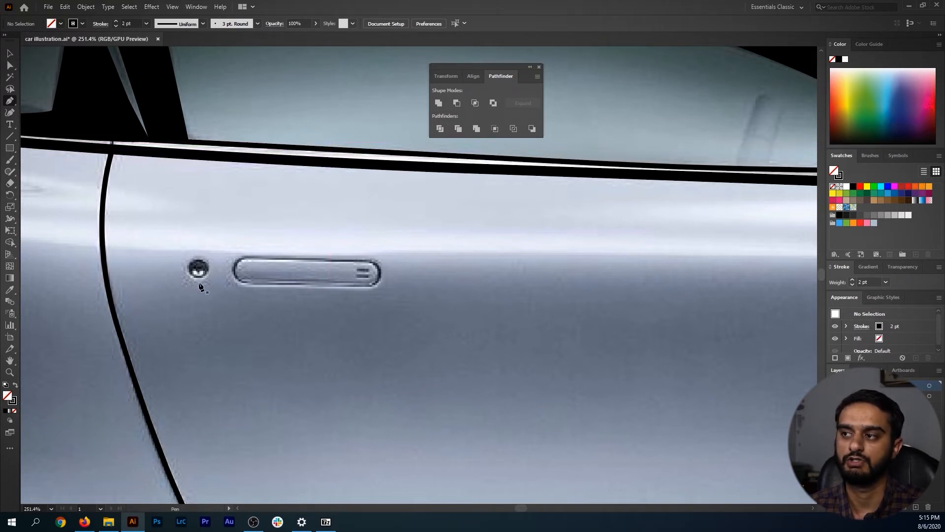
right_click(10, 147)
click(71, 163)
key(ctrl+space)
drag(255, 262, 447, 280)
key(ctrl+space)
click(412, 291)
Draw two small stacked rounded bars inside the handle's front end and give them a solid black fill without stroke.
key(ctrl+space)
key(ctrl+space)
drag(241, 269, 341, 286)
scroll(249, 308, up, 1)
drag(236, 303, 370, 329)
scroll(359, 325, down, 1)
drag(284, 311, 285, 313)
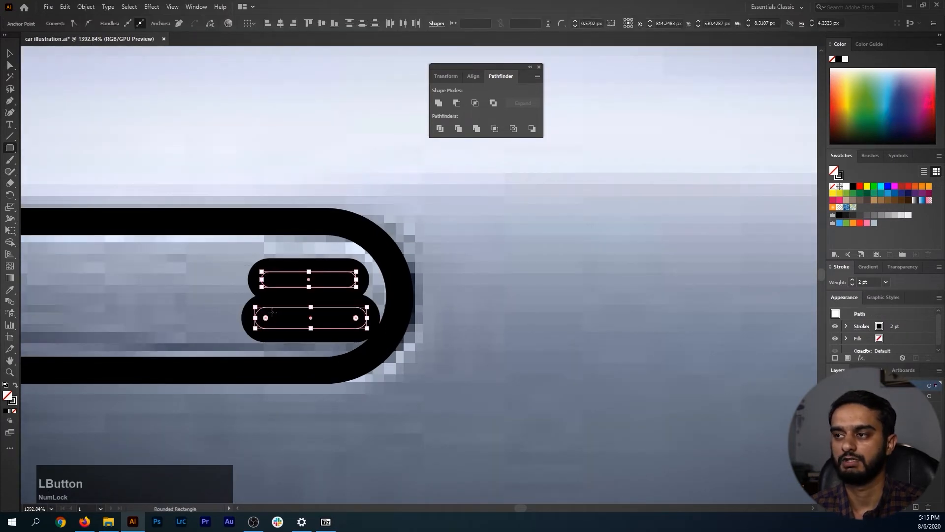
key(shift+x)
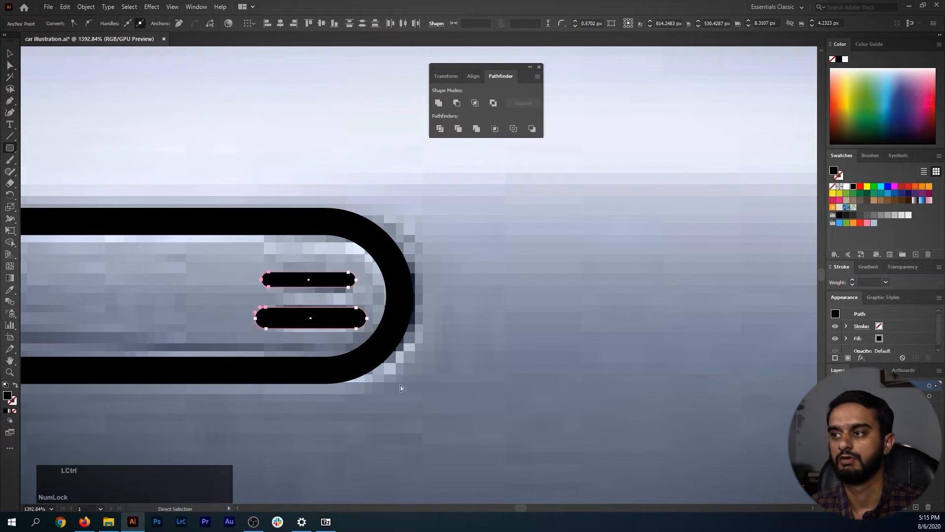
ctrl+click(427, 383)
ctrl+click(335, 335)
Delete the lower bar in the handle and place a duplicate of the upper bar beneath the original.
key(v)
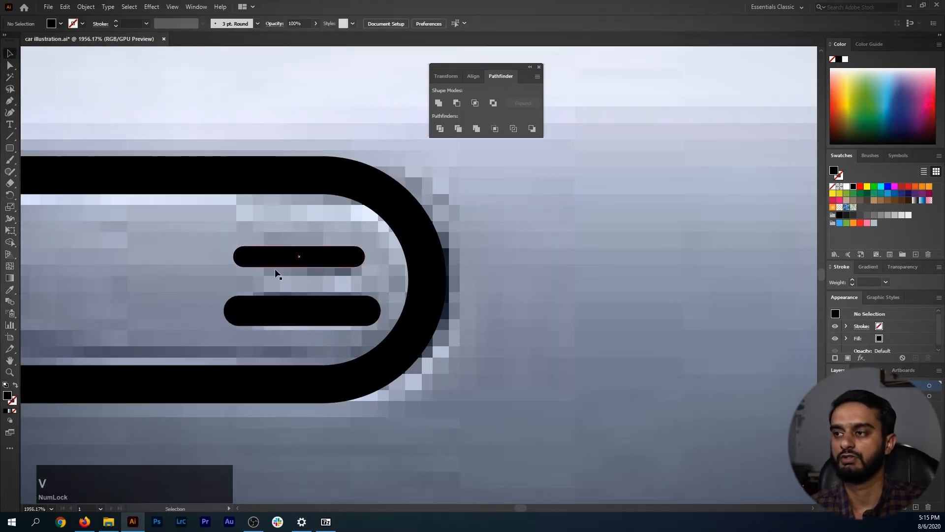
click(303, 313)
key(BackSpace)
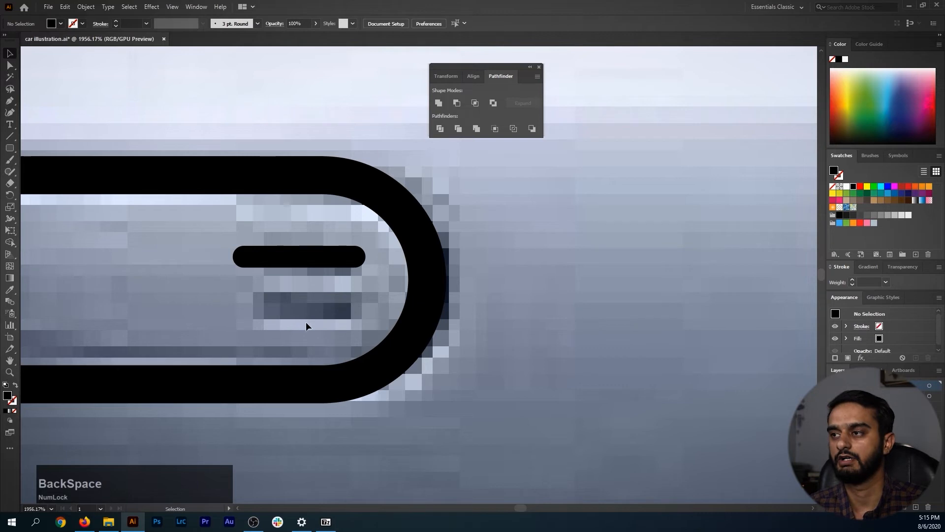
drag(297, 256, 315, 327)
ctrl+alt+click(279, 312)
click(414, 392)
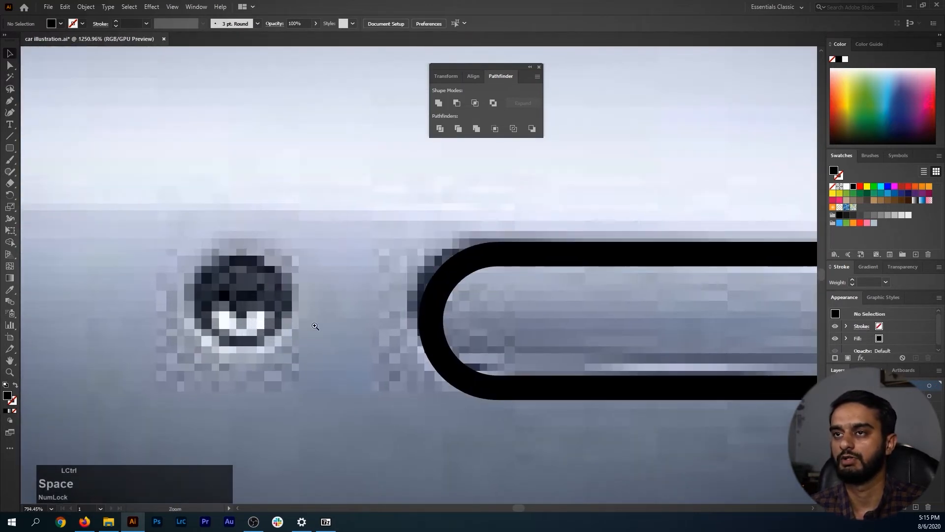
Draw a circle about 9.4 px across over the door lock and copy the handle outline's stroke style onto it.
right_click(9, 150)
click(54, 172)
drag(237, 293, 294, 327)
scroll(339, 375, down, 3)
key(i)
click(475, 297)
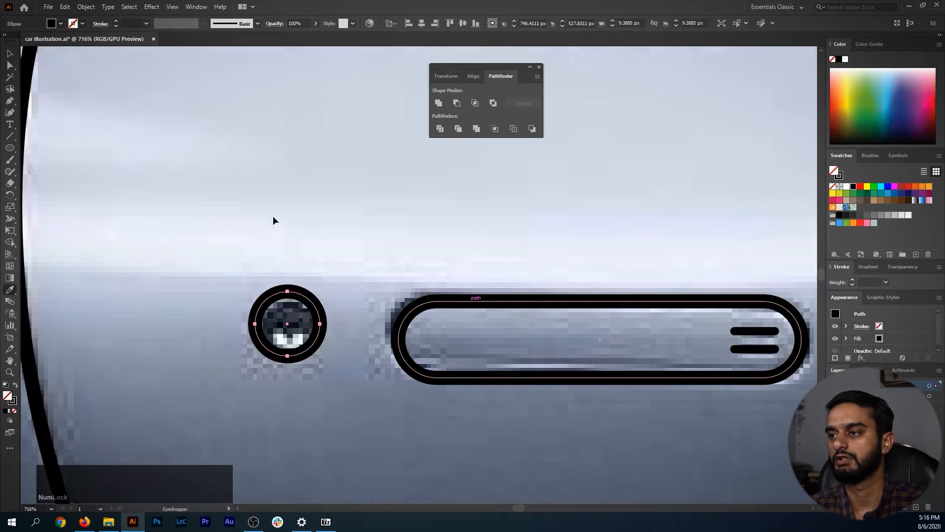
ctrl+click(274, 221)
drag(374, 236, 344, 258)
drag(312, 306, 359, 286)
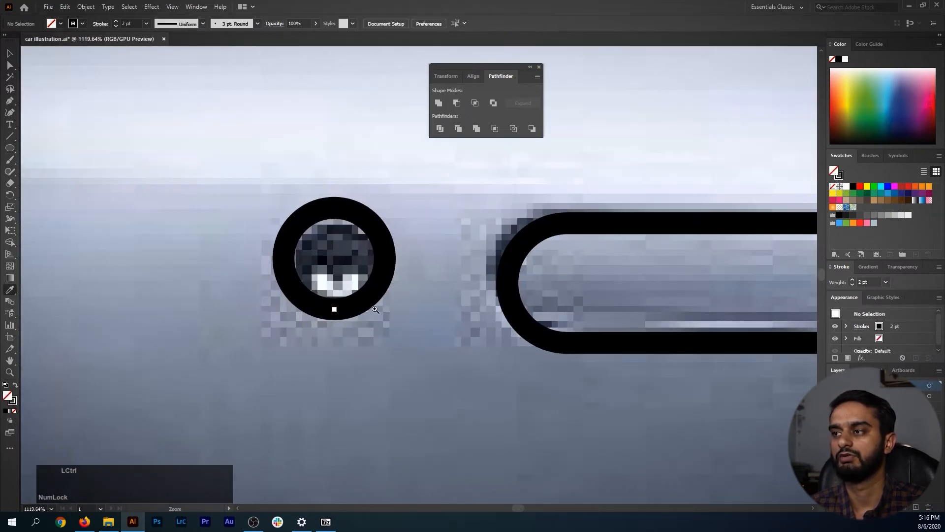
drag(389, 316, 265, 307)
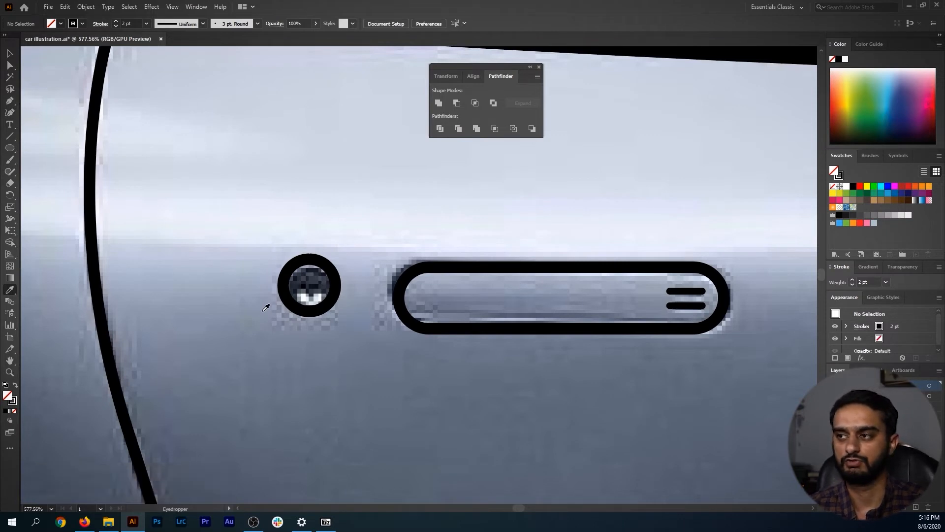
drag(334, 301, 337, 334)
Swap the lock circle's fill and stroke so it becomes a solid black disc.
key(v)
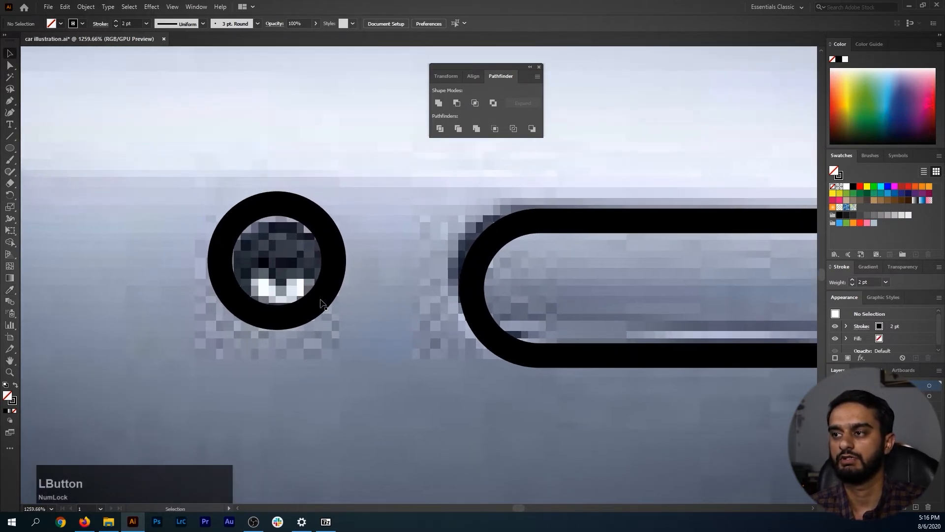
click(288, 205)
key(shift+x)
click(321, 367)
drag(290, 261, 364, 272)
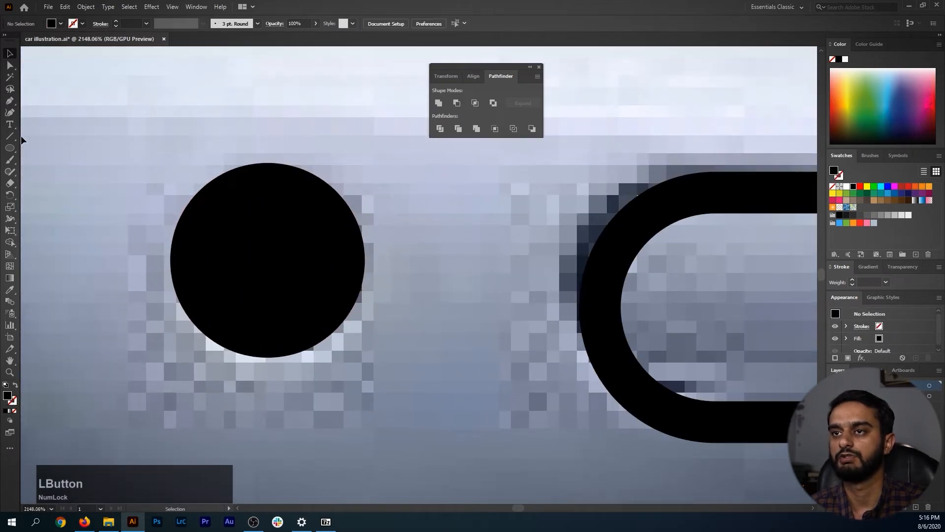
Draw a small black circle about 2.1 px across above the lock disc as the keyhole's head.
drag(116, 142, 164, 177)
key(l)
drag(191, 133, 223, 229)
drag(205, 152, 260, 267)
drag(250, 233, 312, 279)
key(v)
click(315, 310)
drag(271, 313, 272, 272)
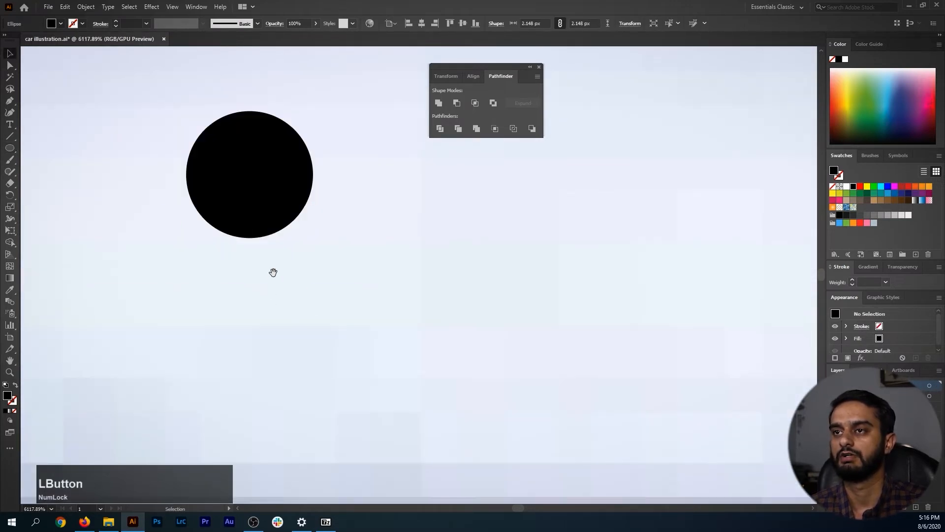
Draw a rectangle about 1.15 by 2.35 px overlapping the small circle's lower part and align both shapes to their horizontal centres.
right_click(9, 150)
click(49, 147)
mouse_move(214, 186)
mouse_down()
mouse_move(275, 256)
mouse_move(282, 323)
mouse_up()
ctrl+click(254, 235)
key(v)
drag(319, 232, 232, 247)
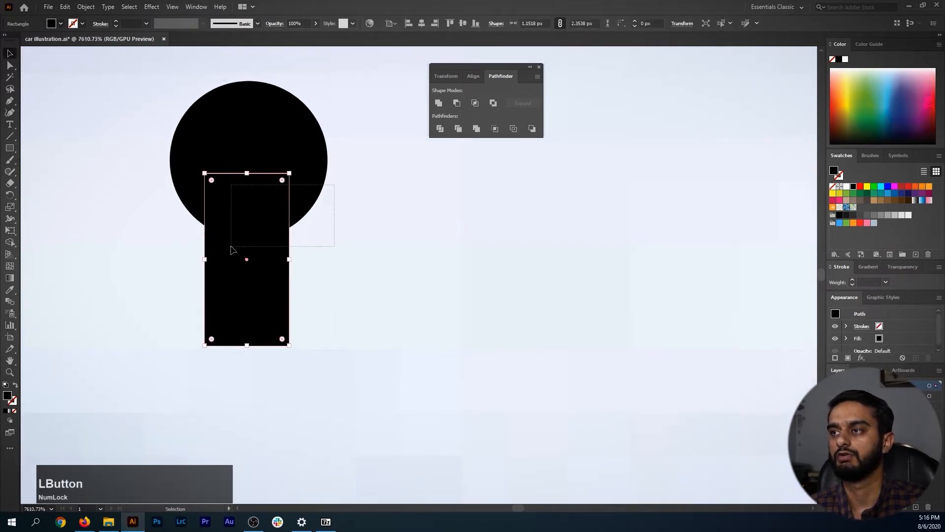
click(472, 76)
click(457, 104)
click(371, 272)
Scale the rectangle's two bottom corner points outward to about 1.86 px apart so its sides flare toward the base.
drag(320, 299, 325, 258)
ctrl+alt+click(316, 239)
ctrl+click(337, 254)
key(a)
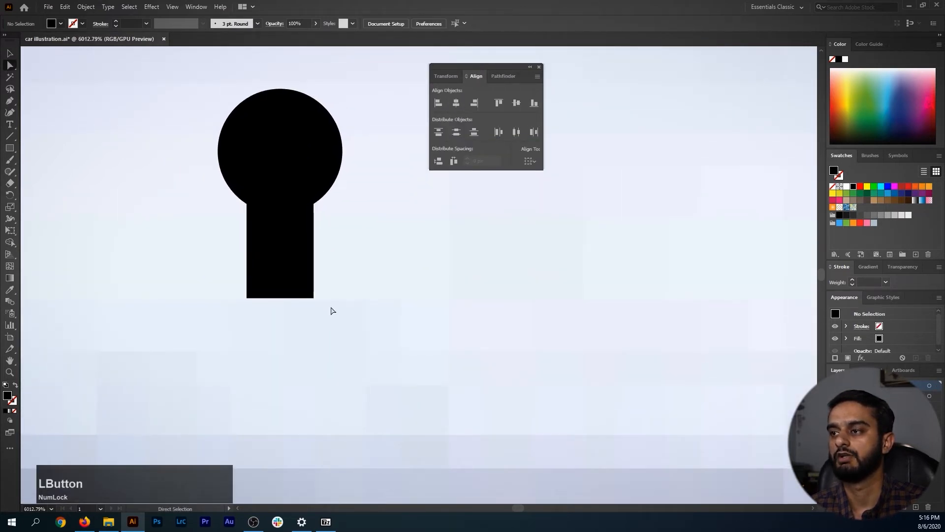
drag(229, 285, 230, 284)
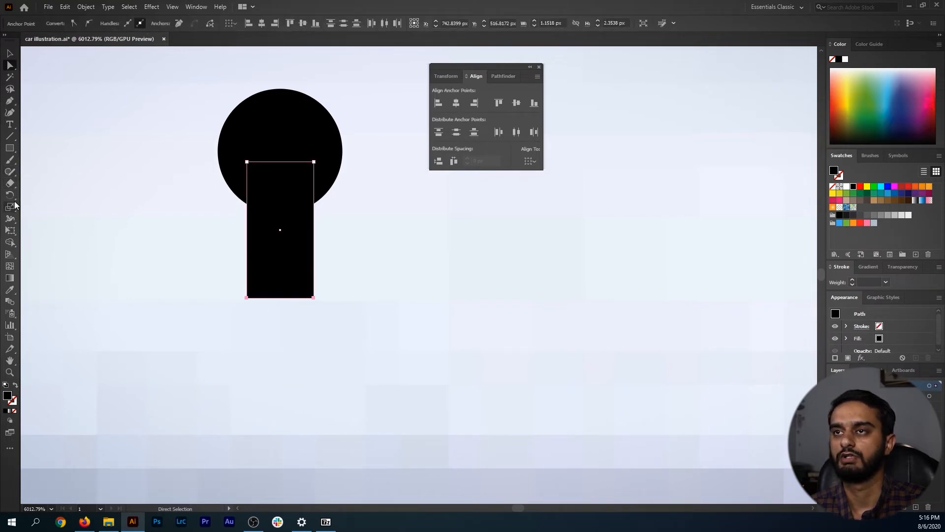
click(6, 35)
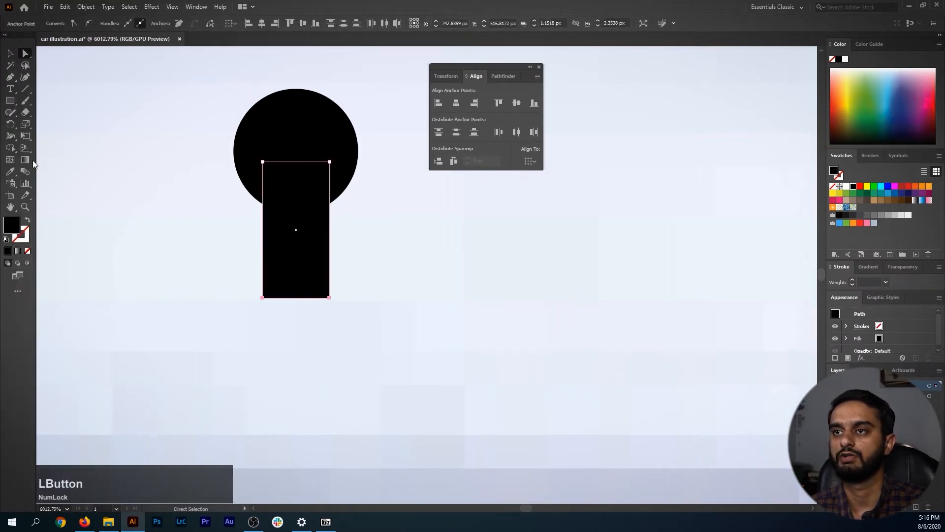
click(29, 127)
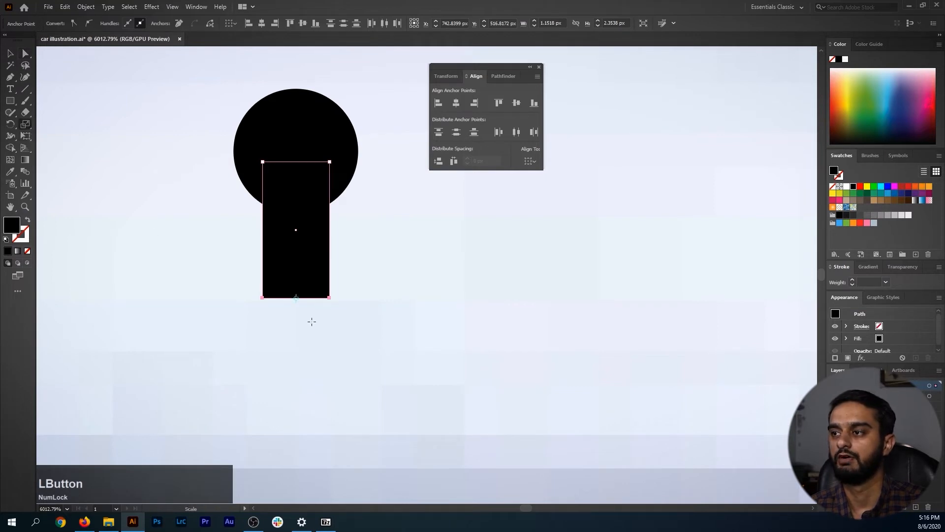
scroll(302, 304, up, 3)
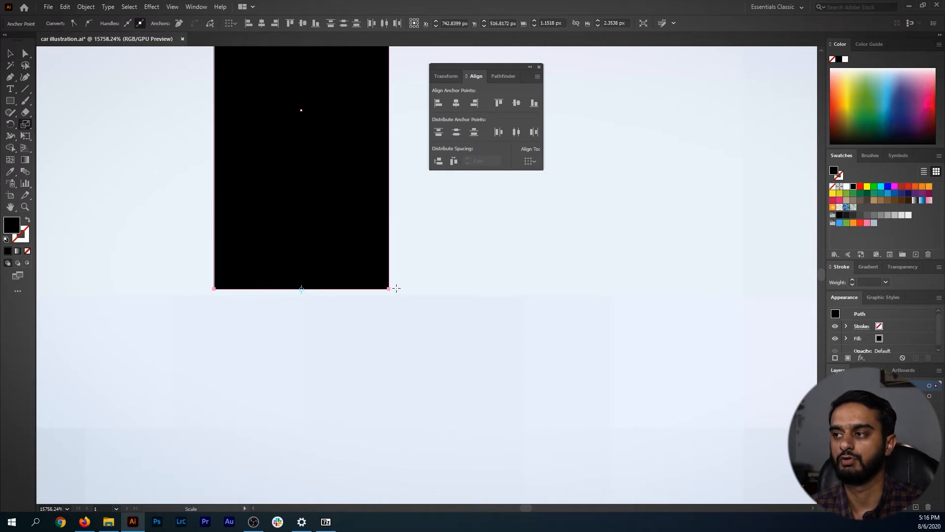
drag(390, 289, 270, 315)
drag(397, 313, 356, 323)
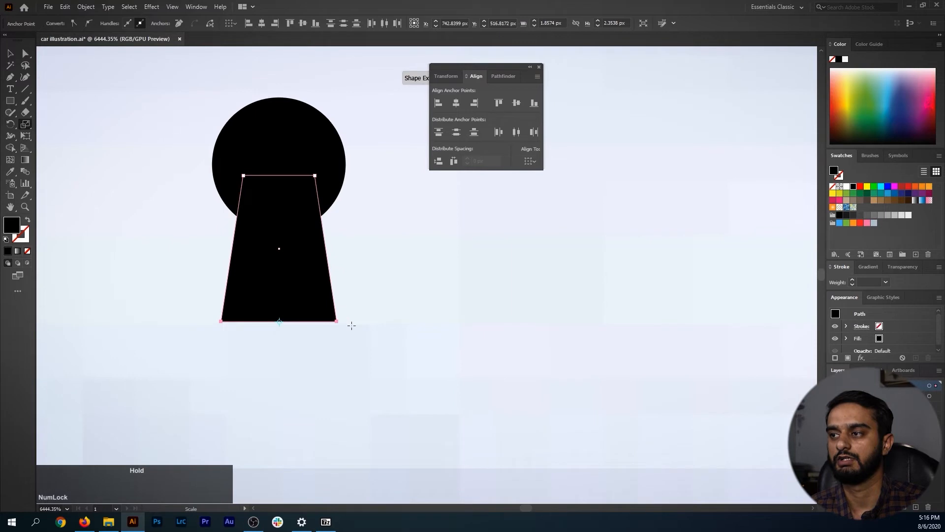
ctrl+click(356, 284)
Unite the small circle and the flared base into a single keyhole shape.
drag(397, 254, 353, 257)
drag(400, 253, 337, 271)
key(v)
drag(314, 184, 244, 261)
click(500, 77)
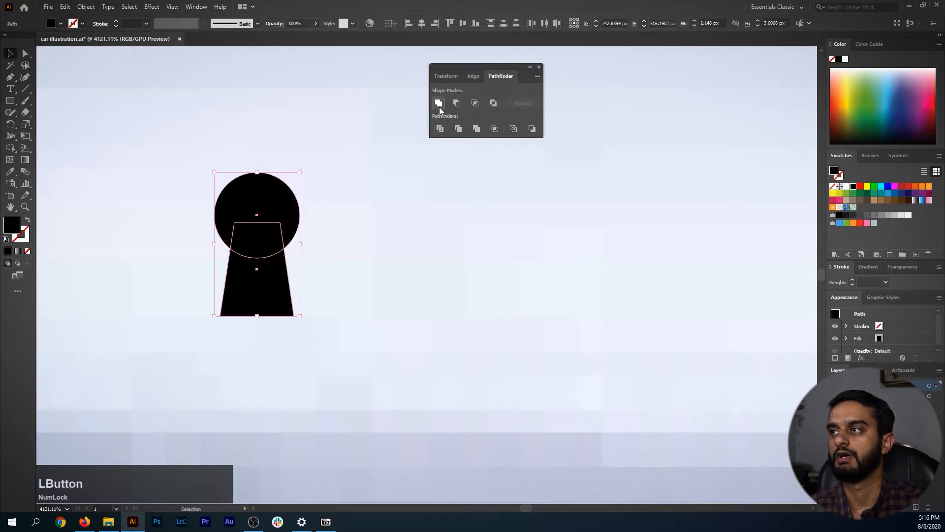
click(440, 105)
drag(371, 259, 260, 250)
click(299, 293)
Align the keyhole shape and the lock disc to each other's centres, both horizontally and vertically.
drag(339, 254, 281, 274)
click(380, 299)
drag(364, 288, 311, 200)
key(v)
drag(254, 168, 306, 368)
key(ctrl+z)
shift+click(307, 286)
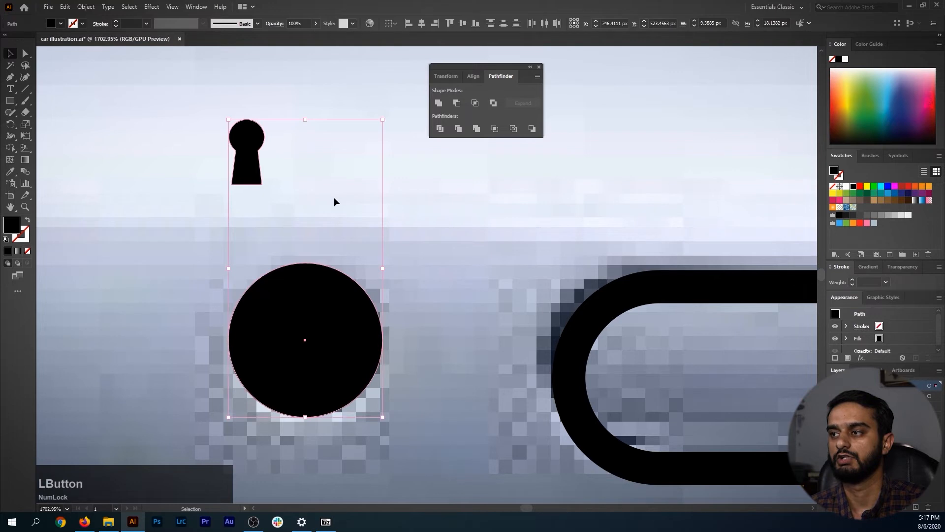
click(474, 75)
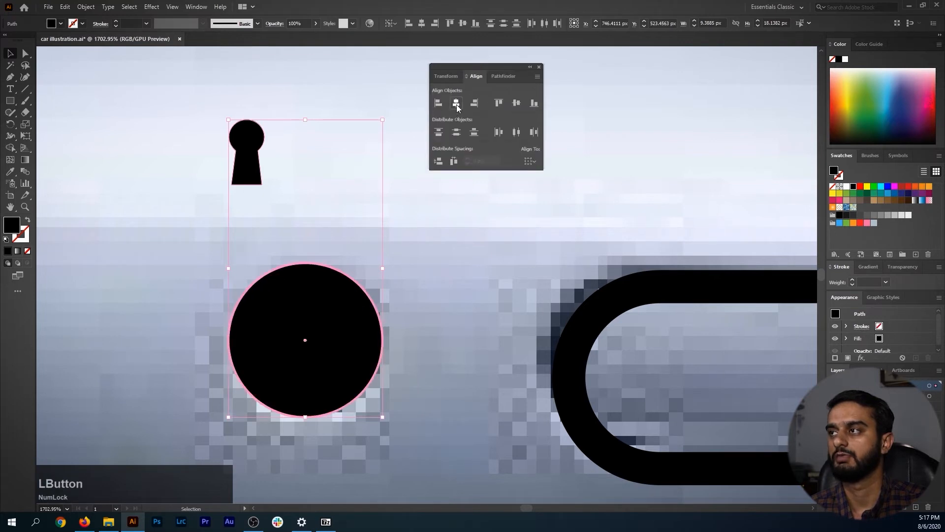
click(457, 104)
click(516, 103)
Move the keyhole's two bottom corner points down so the shape is about 4.8 px tall.
drag(422, 296, 404, 256)
drag(361, 276, 395, 291)
drag(404, 328, 395, 246)
click(393, 246)
click(255, 280)
key(a)
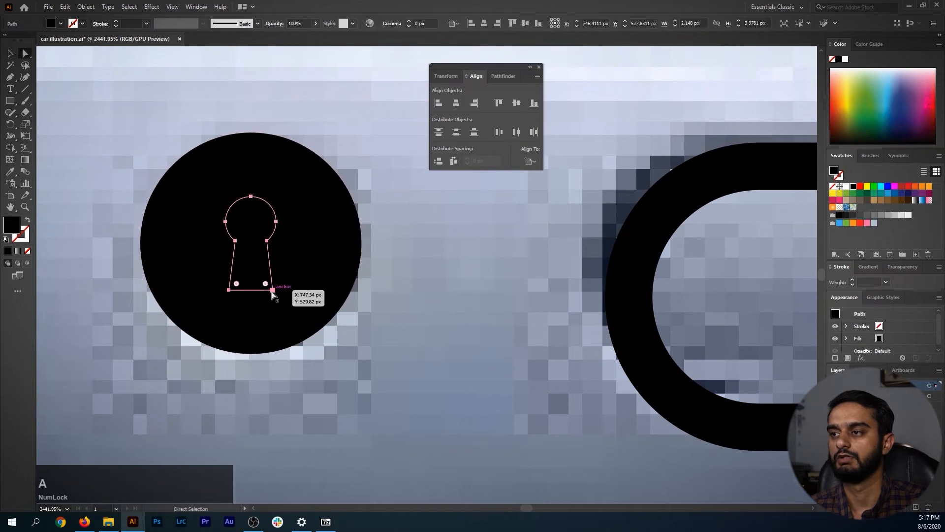
click(273, 291)
shift+click(229, 291)
drag(276, 293, 277, 317)
click(333, 333)
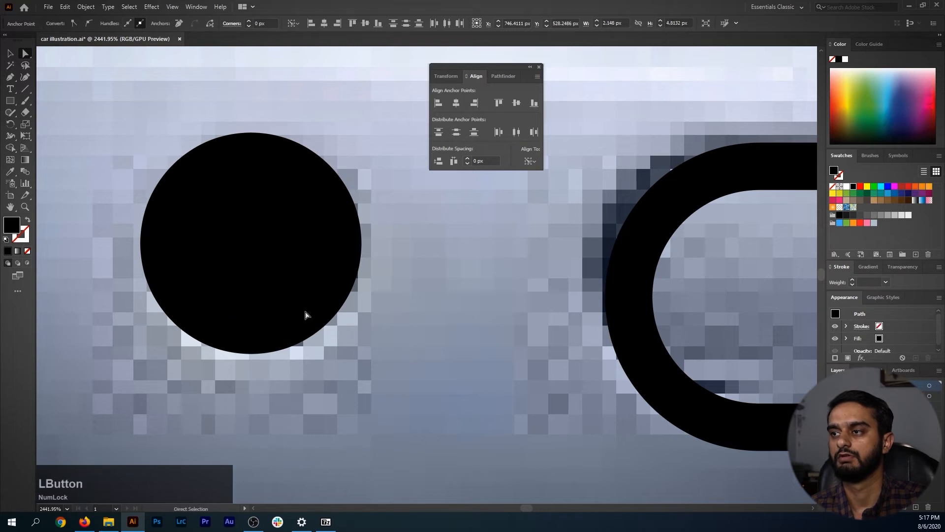
Cut the keyhole shape out of the lock disc with Minus Front.
key(v)
click(253, 262)
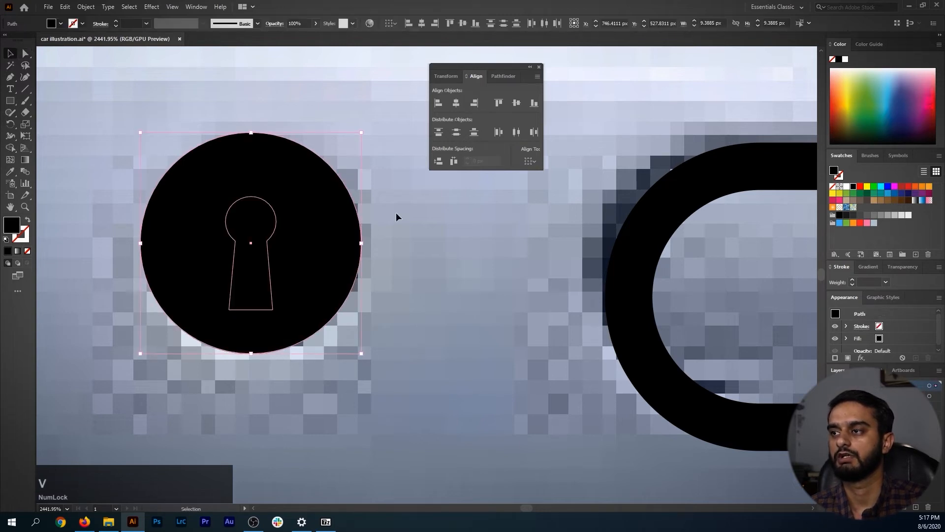
click(500, 77)
click(457, 103)
key(ctrl+shift+a)
Try the lock shape as an unfilled outline by swapping its fill and stroke.
drag(435, 264, 368, 256)
click(352, 235)
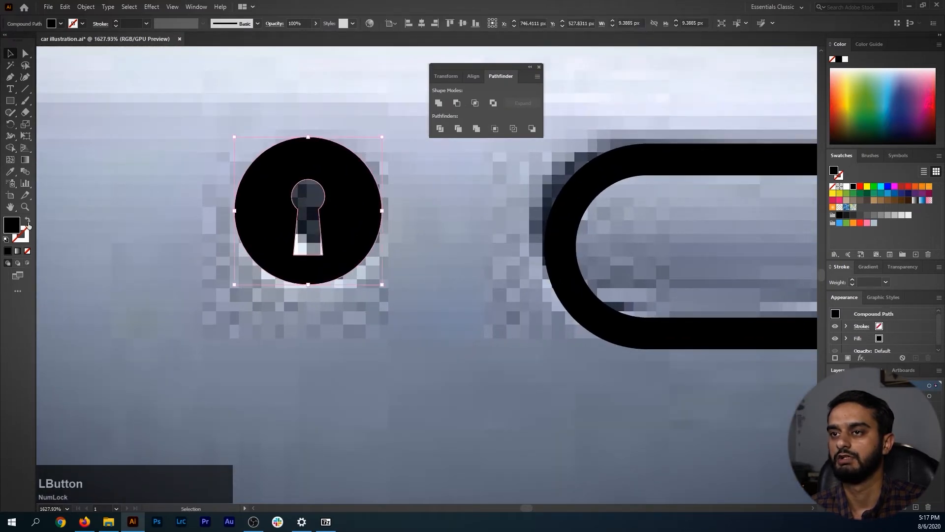
click(27, 221)
click(242, 317)
drag(242, 317, 198, 276)
drag(429, 326, 291, 312)
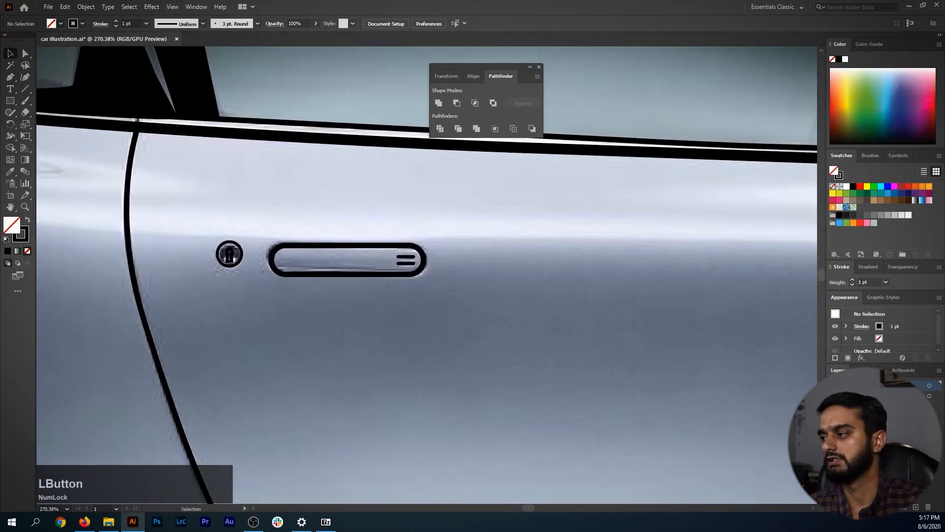
Hide the reference photo and return the lock shape to a solid black fill without stroke.
click(833, 396)
drag(211, 276, 234, 240)
key(shift+x)
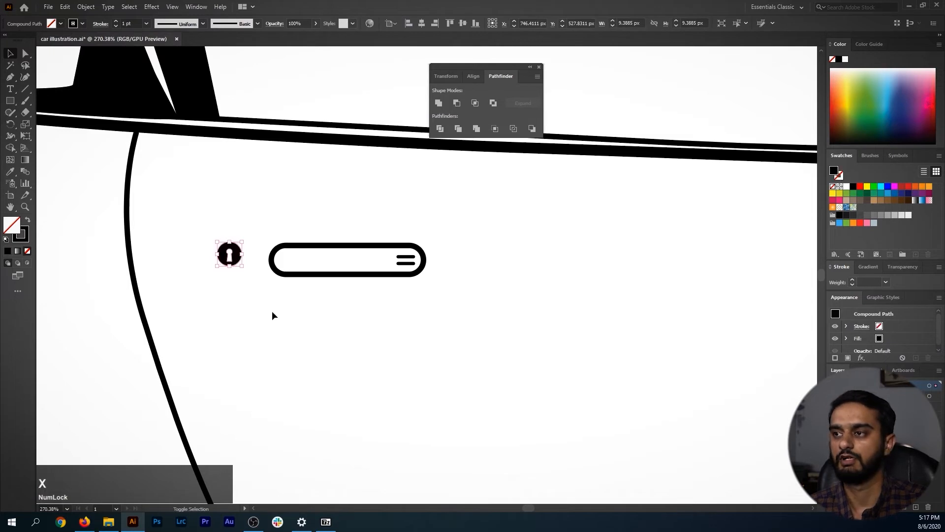
click(274, 313)
Inspect the line art around the door and the car's rear, and show the reference photo again.
mouse_move(503, 314)
mouse_down()
mouse_move(376, 311)
mouse_move(461, 317)
mouse_up()
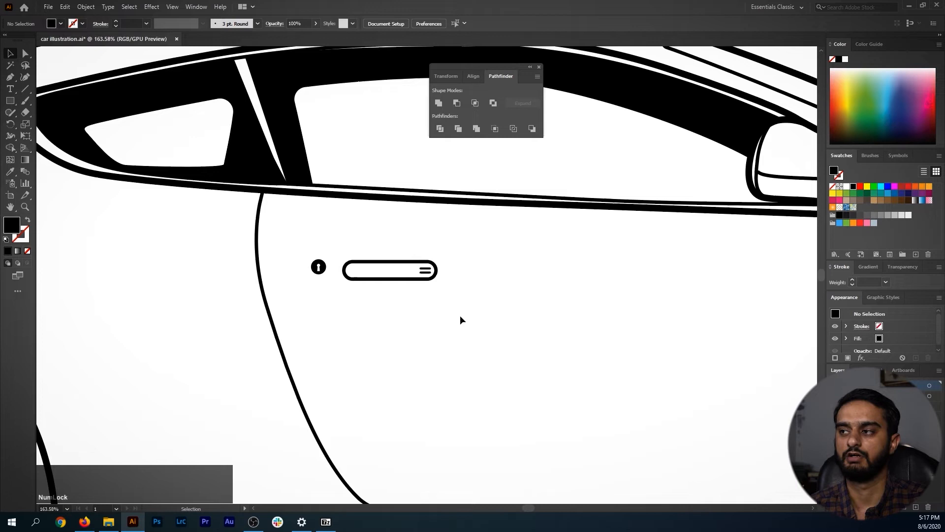
drag(462, 320, 305, 325)
drag(177, 274, 294, 296)
drag(327, 266, 190, 263)
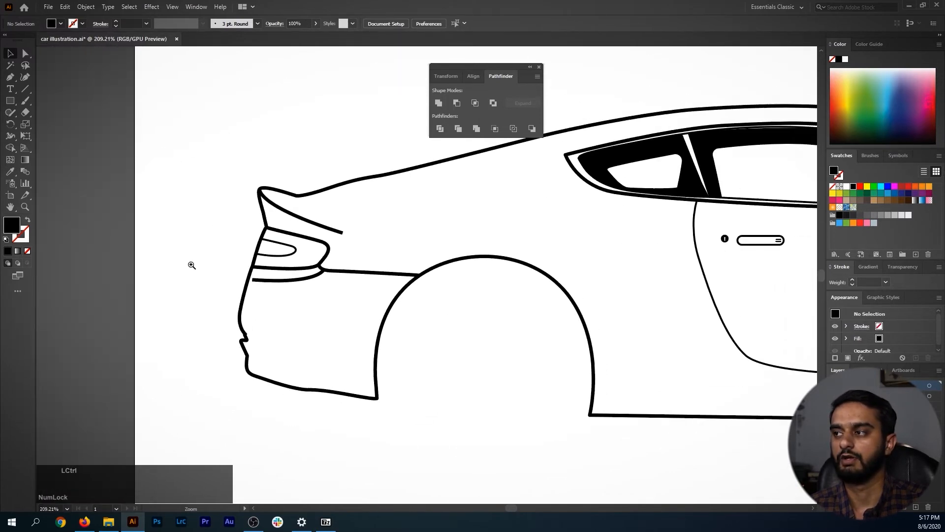
drag(810, 410, 734, 408)
click(834, 396)
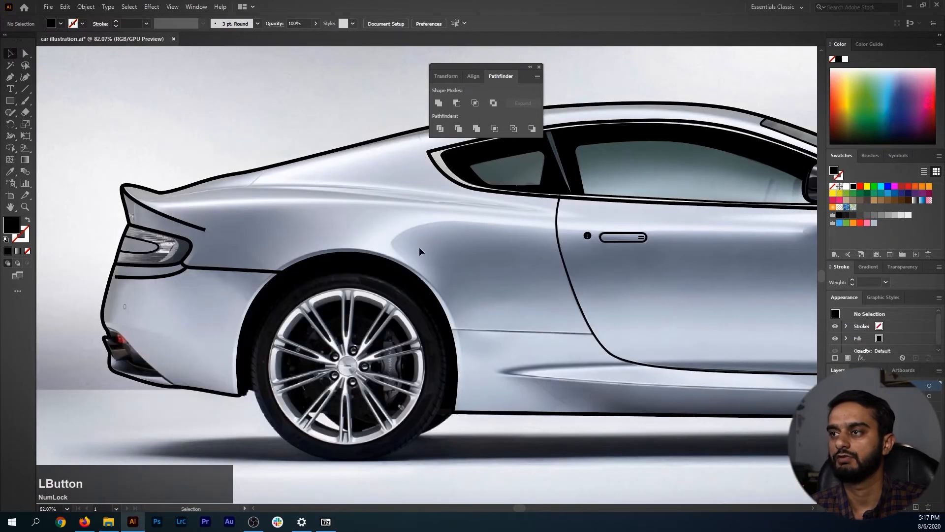
drag(421, 251, 423, 276)
drag(212, 211, 273, 217)
drag(439, 249, 382, 256)
drag(386, 260, 354, 255)
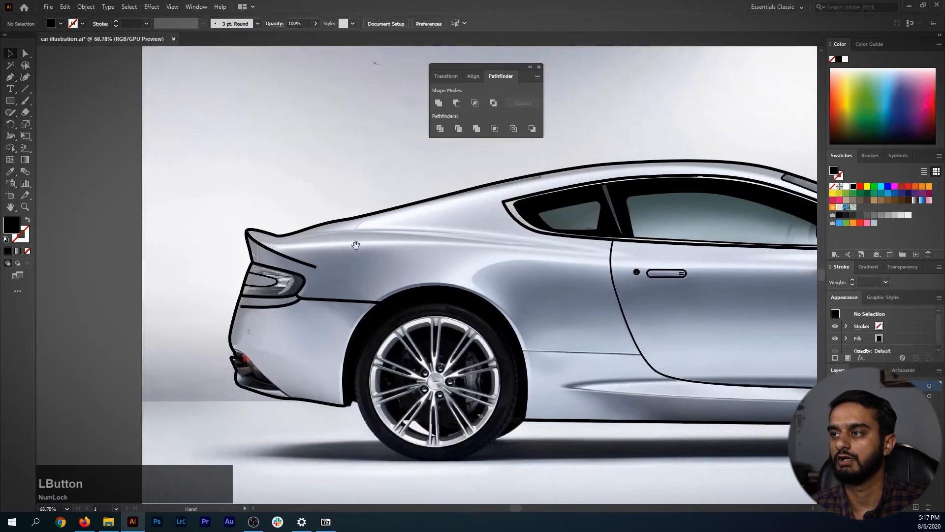
drag(421, 254, 246, 203)
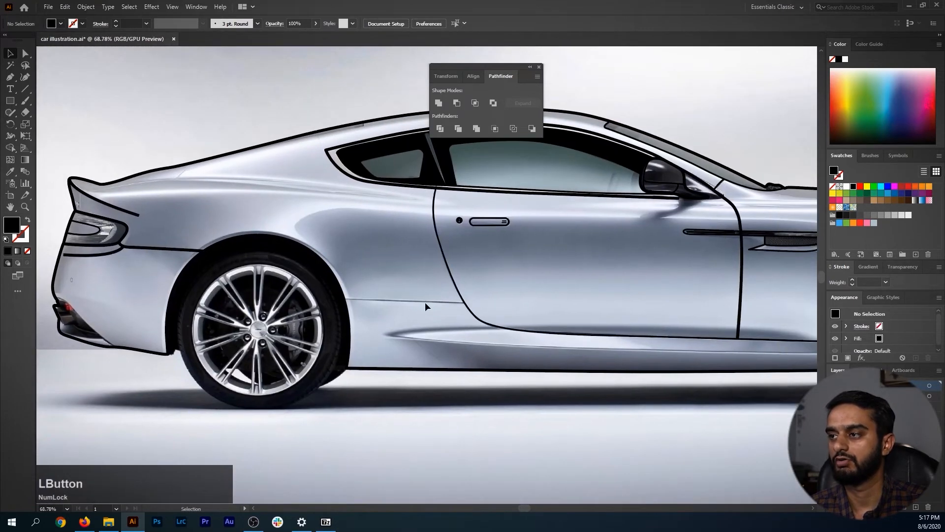
Trace the rear shoulder crease from the tail spoiler to just short of the door as an unfilled 2 pt black path.
drag(436, 317, 399, 320)
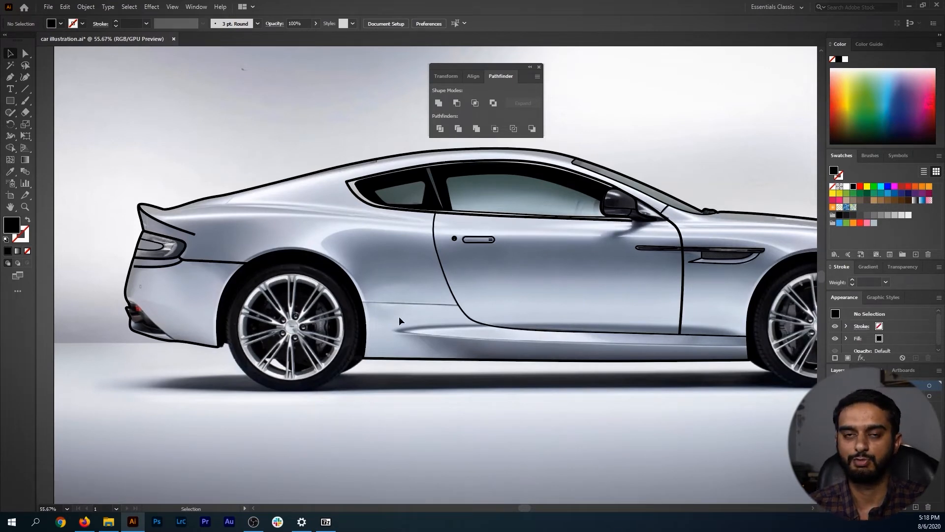
drag(295, 266, 340, 253)
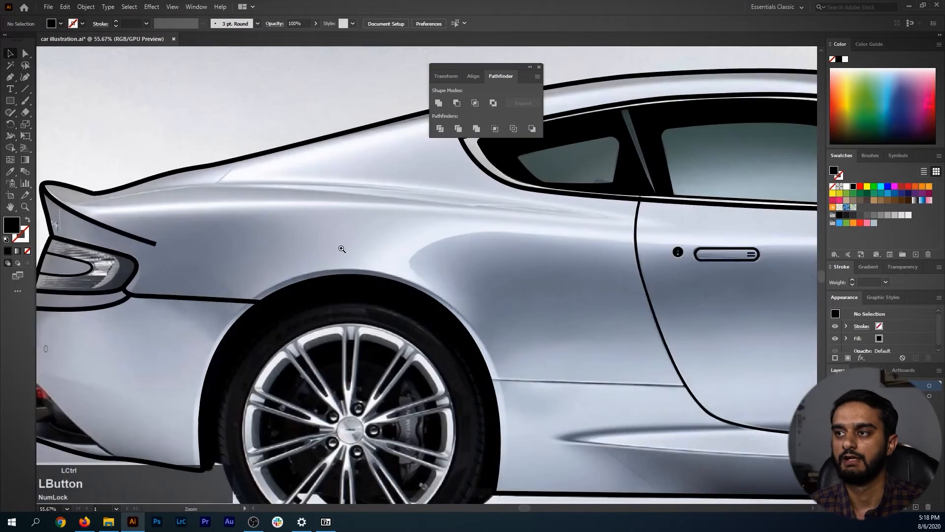
drag(249, 189, 251, 192)
click(621, 240)
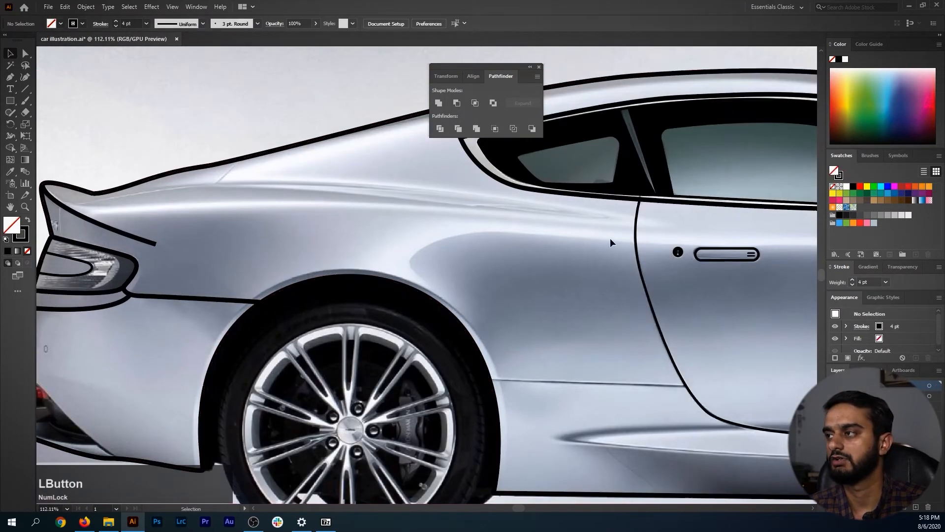
click(49, 77)
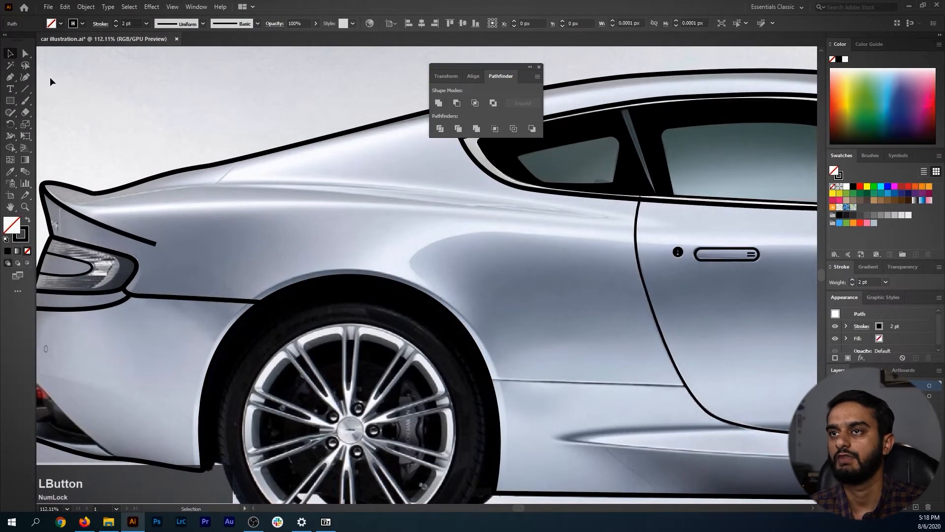
click(10, 77)
drag(103, 203, 171, 218)
click(173, 218)
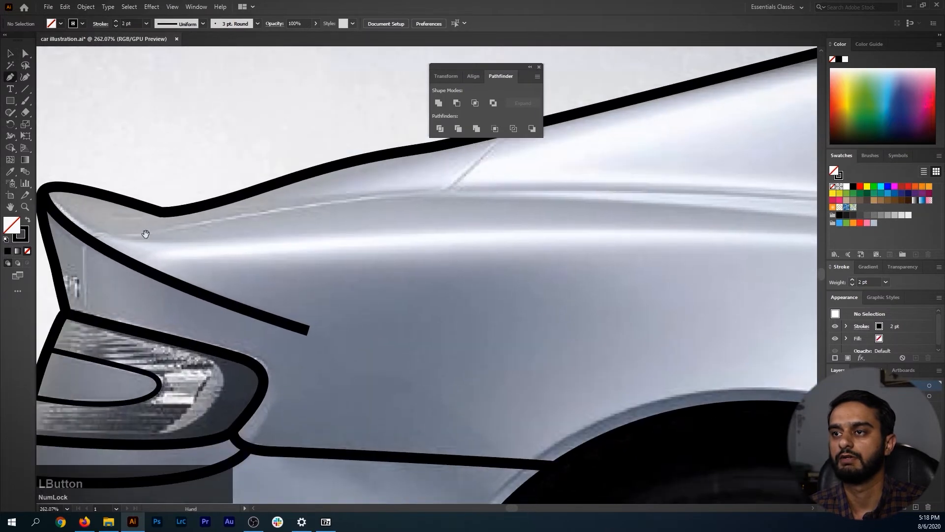
click(88, 239)
drag(438, 192, 520, 186)
drag(750, 228, 173, 195)
drag(527, 213, 689, 228)
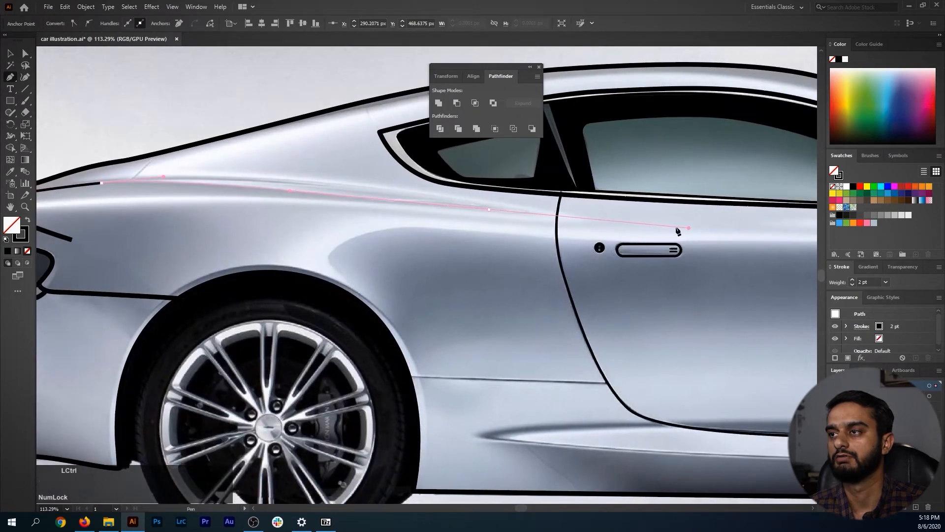
ctrl+click(665, 230)
Trace the short slanted seam from the rear shoulder crease up to the car's upper outline.
drag(141, 182, 319, 226)
drag(319, 226, 446, 226)
click(295, 227)
drag(366, 163, 391, 152)
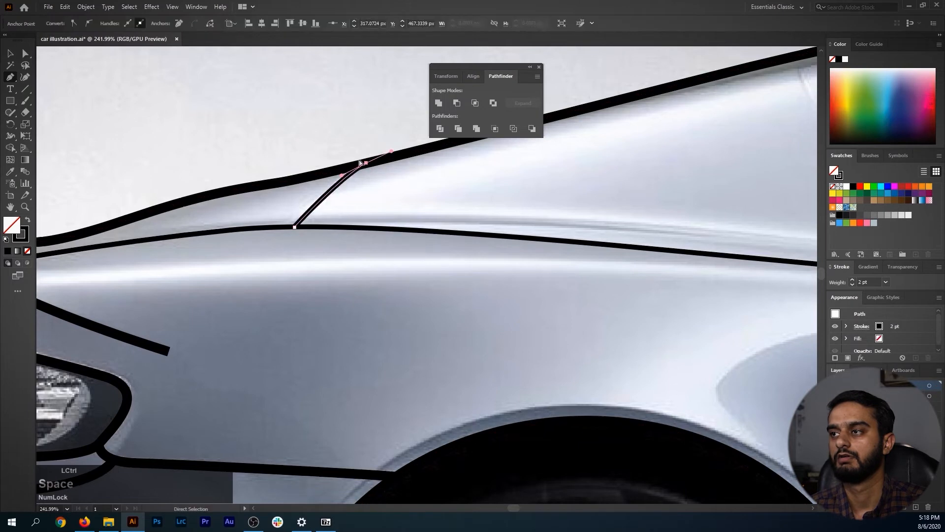
ctrl+click(374, 180)
Trace the horizontal panel seam between the rear wheel arch and the door's rear edge.
drag(405, 185, 276, 187)
drag(546, 315, 437, 228)
drag(593, 224, 427, 236)
drag(484, 349, 390, 285)
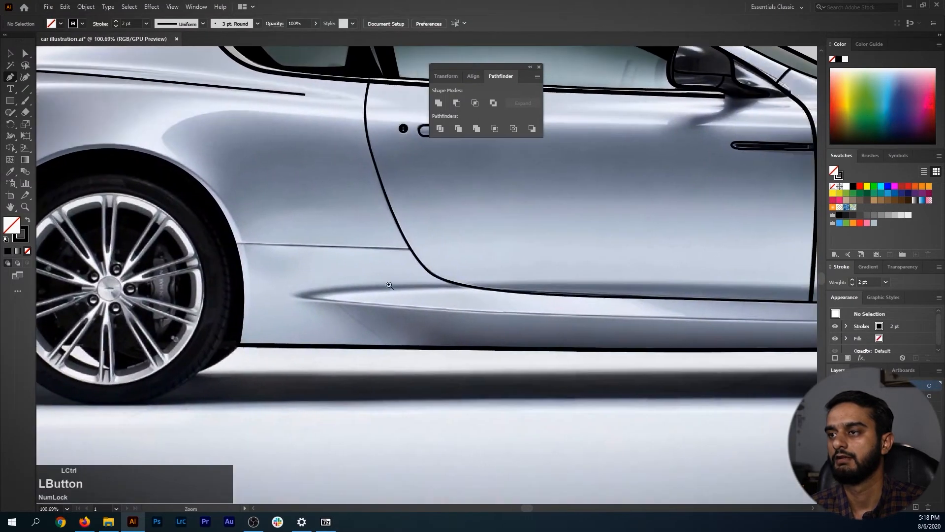
ctrl+click(390, 285)
drag(470, 222, 489, 223)
ctrl+click(460, 280)
Trace the upper edge of the side-sill crease from the door's lower curve back to its pointed rear end.
drag(460, 290, 418, 235)
click(495, 221)
drag(227, 227, 242, 249)
drag(405, 257, 345, 256)
drag(174, 220, 253, 204)
key(ctrl+z)
key(ctrl+z)
drag(402, 190, 292, 199)
drag(197, 207, 187, 226)
drag(340, 236, 296, 238)
Continue the path along the lower sill crease forward to the front wheel arch and finish it there.
drag(403, 260, 145, 245)
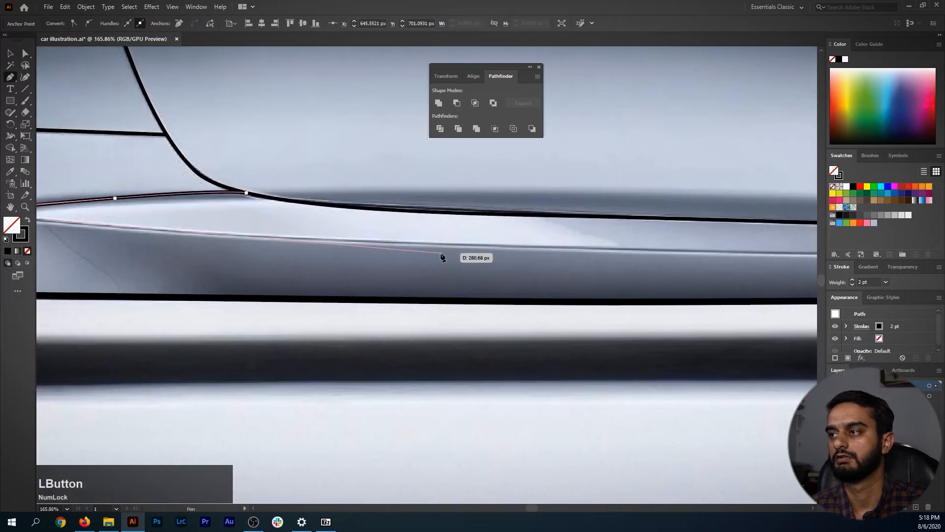
drag(450, 244, 667, 251)
drag(689, 254, 306, 255)
drag(397, 255, 463, 258)
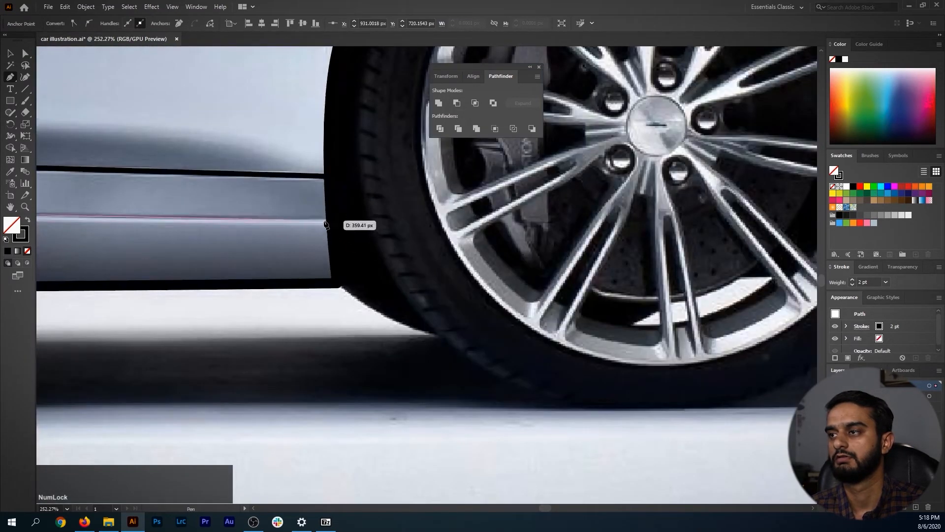
click(330, 222)
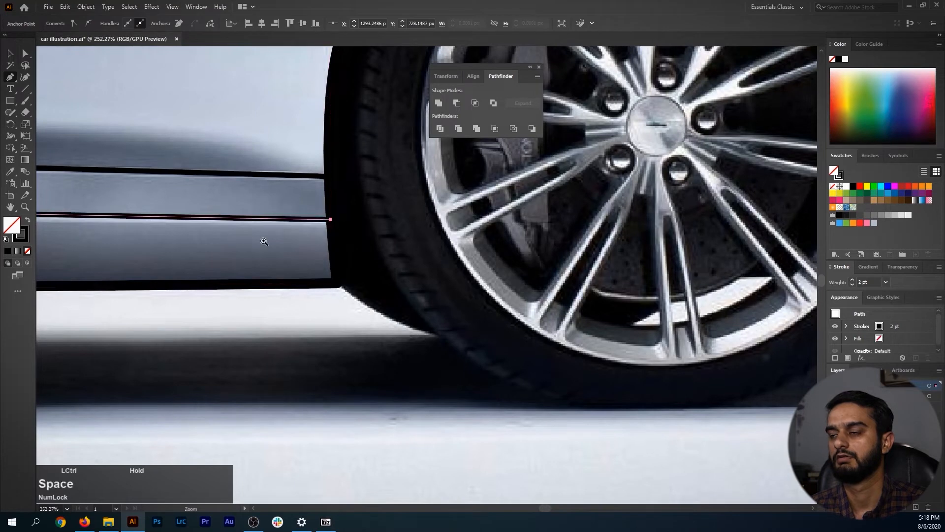
ctrl+alt+click(321, 251)
drag(320, 251, 298, 251)
ctrl+click(344, 317)
Trace the bumper seam from the front wheel arch to the front outline of the car.
drag(497, 192, 448, 241)
drag(695, 294, 297, 300)
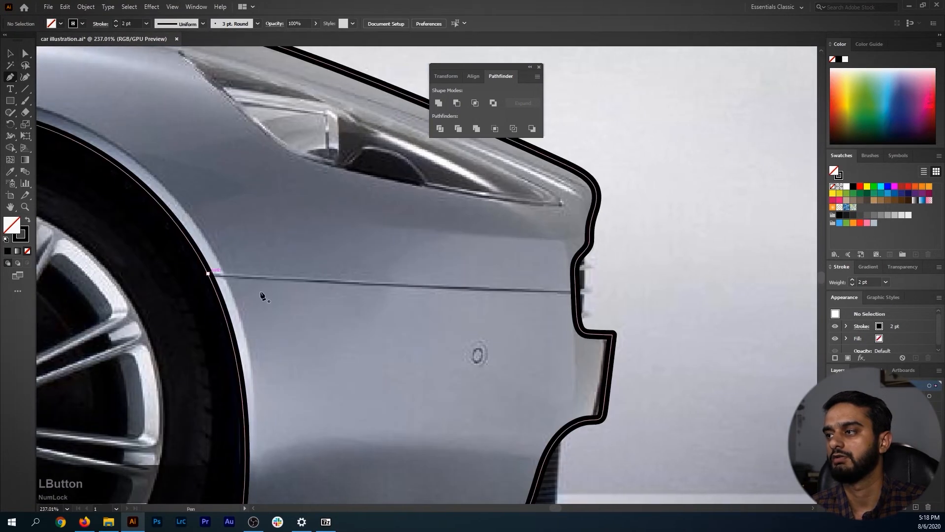
drag(575, 291, 442, 272)
ctrl+click(664, 288)
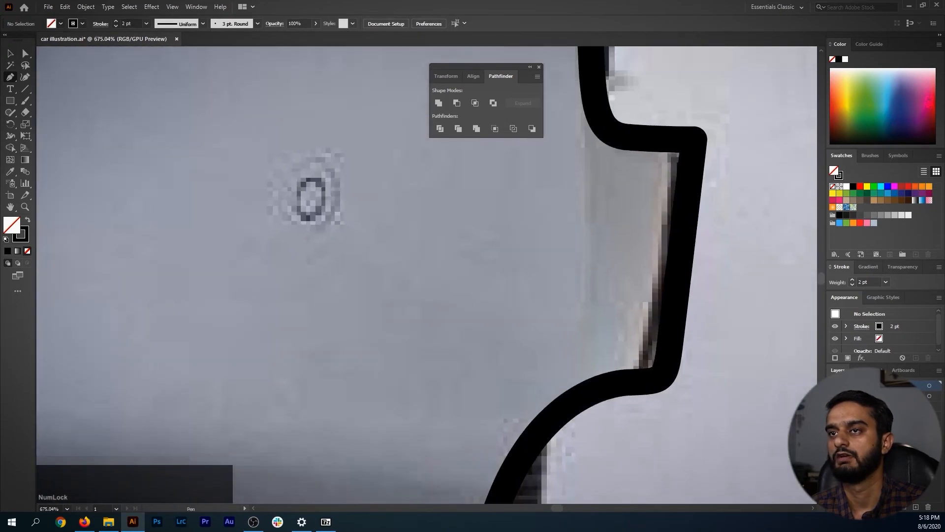
Draw an ellipse about 5 by 6.7 px over the small oval detail on the front bumper.
right_click(9, 101)
click(61, 127)
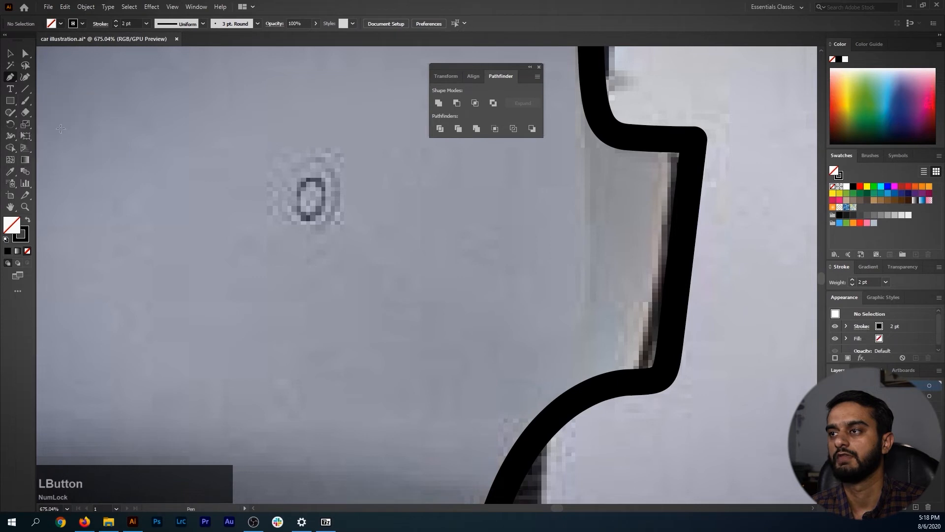
drag(316, 196, 329, 225)
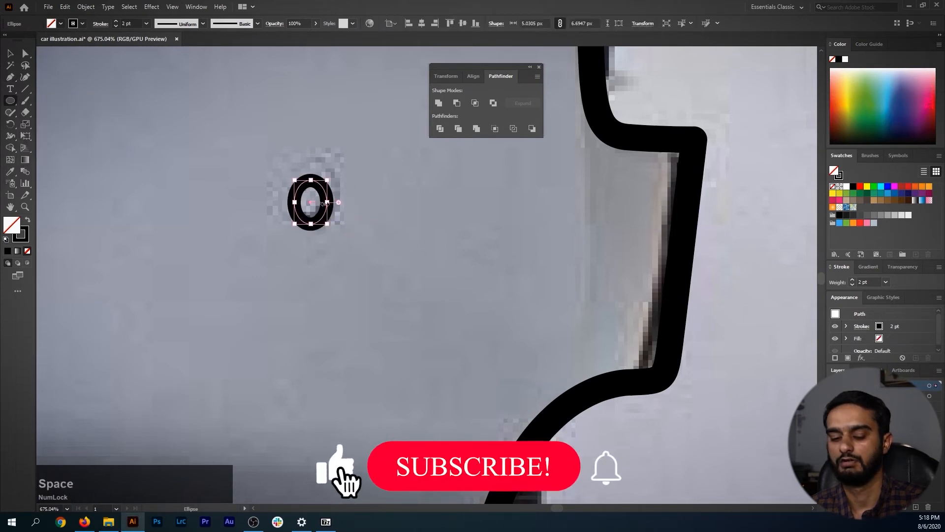
Paste a copy of the bumper ellipse in front and enlarge it into a concentric outer ring.
key(ctrl)
key(ctrl+c)
key(ctrl+f)
key(v)
drag(327, 224, 362, 256)
click(439, 278)
Set the stroke of both front bumper ellipses to 0.5 pt.
drag(453, 260, 334, 270)
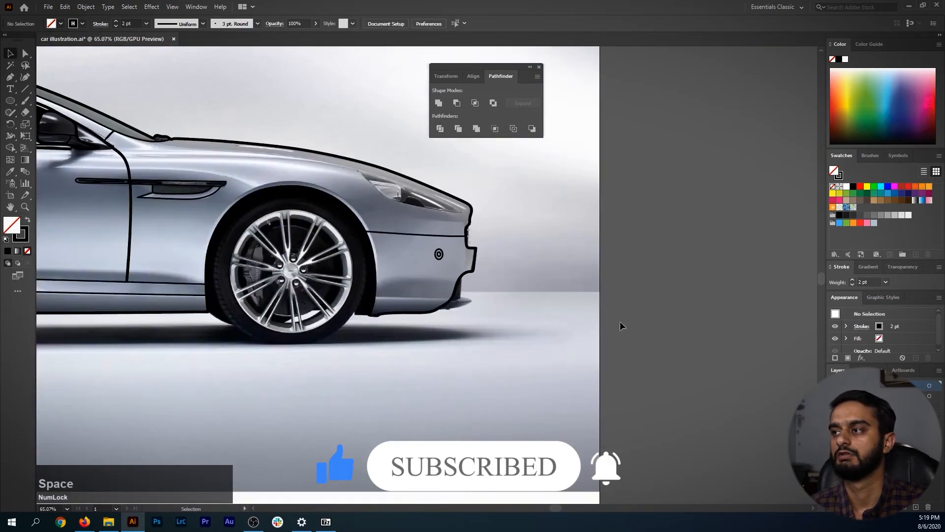
drag(442, 259, 477, 270)
drag(426, 234, 398, 209)
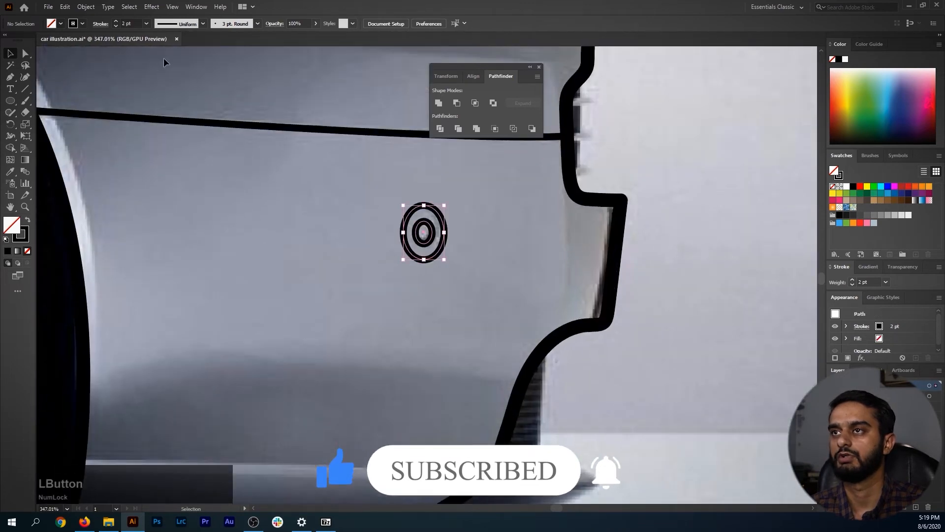
click(116, 25)
click(116, 25)
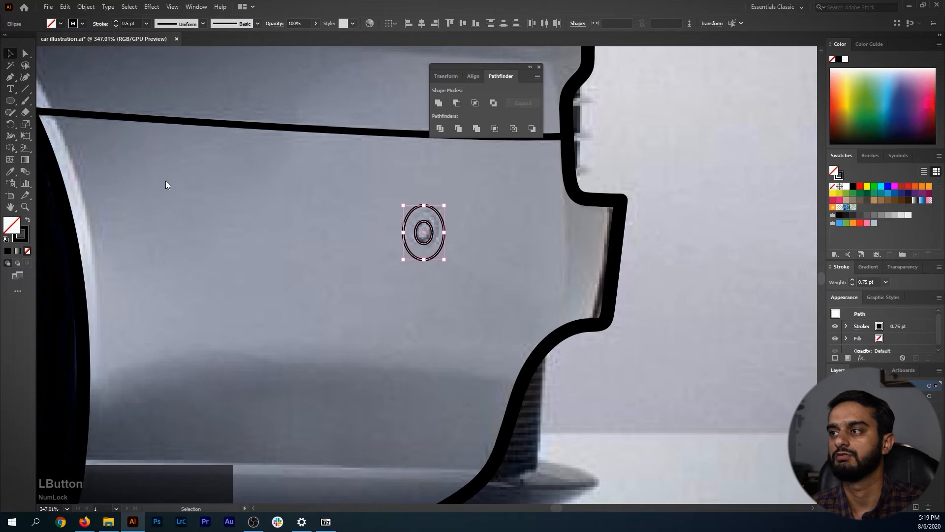
drag(447, 266, 343, 316)
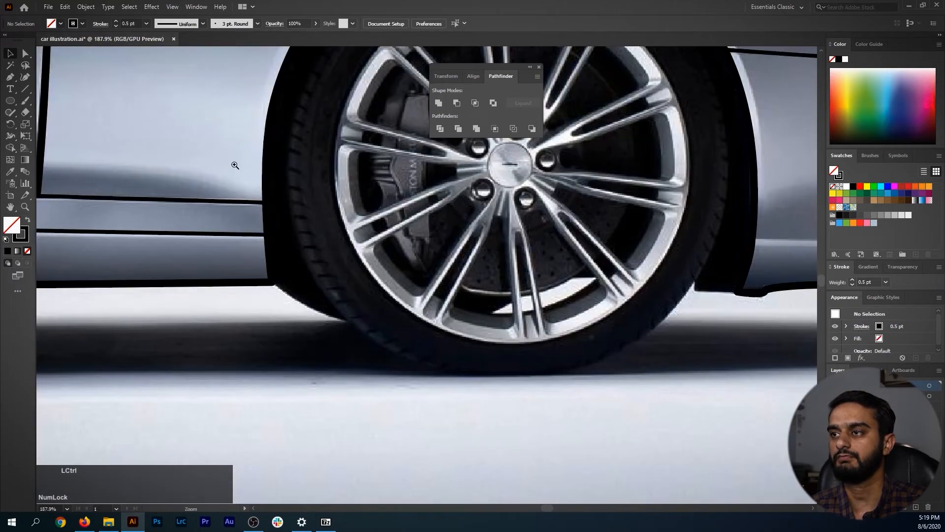
Begin the bonnet's side crease at the windscreen base and trace it forward with an unfilled 2 pt black stroke.
drag(227, 136, 375, 343)
drag(298, 200, 281, 203)
drag(316, 143, 315, 274)
drag(397, 250, 350, 263)
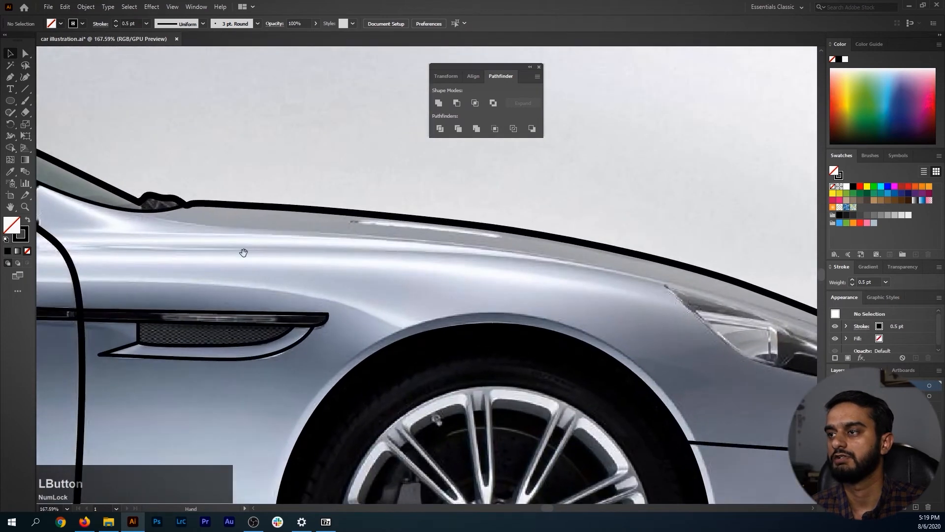
mouse_move(101, 441)
mouse_down()
mouse_move(321, 308)
mouse_move(304, 317)
mouse_up()
click(357, 415)
mouse_move(338, 191)
mouse_down()
mouse_move(362, 148)
mouse_move(291, 271)
mouse_up()
click(243, 191)
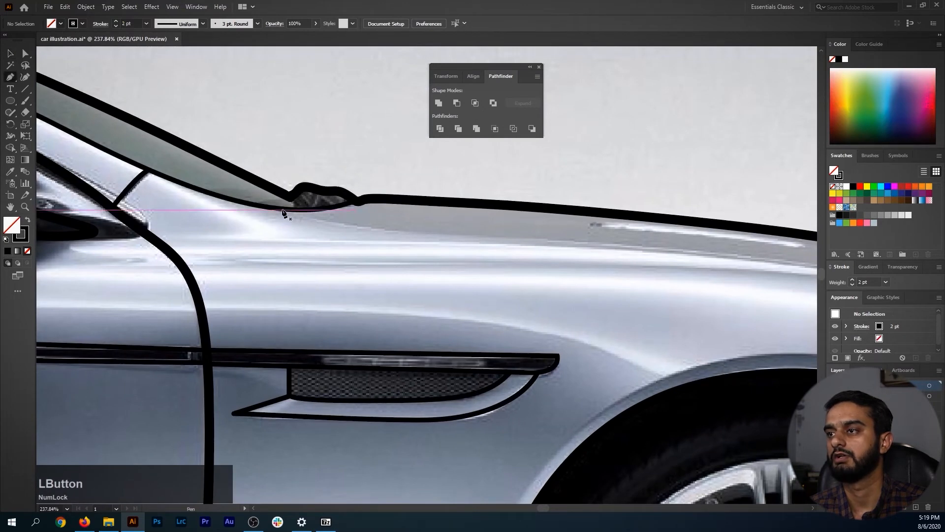
drag(375, 248, 165, 236)
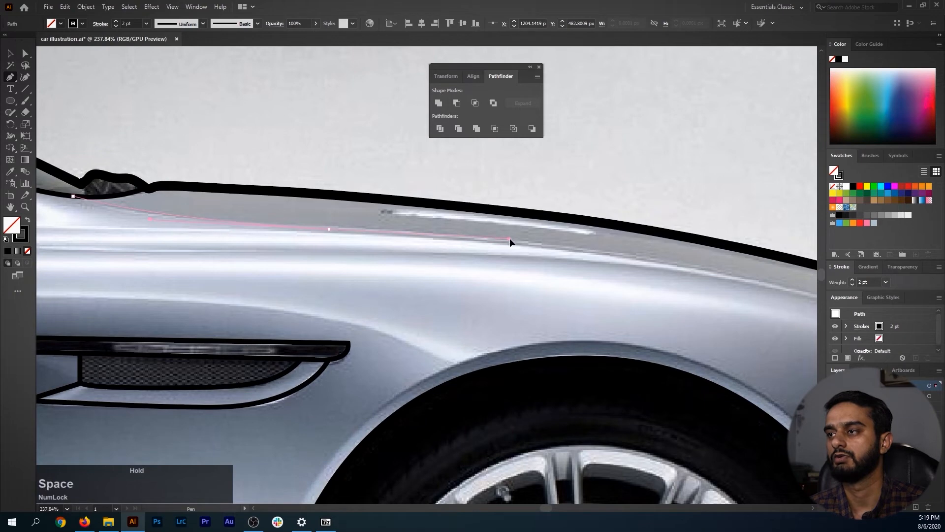
drag(499, 238, 499, 237)
Extend the bonnet crease forward over the front wheel to the top of the headlight and end the path.
drag(546, 256, 524, 259)
drag(610, 270, 210, 215)
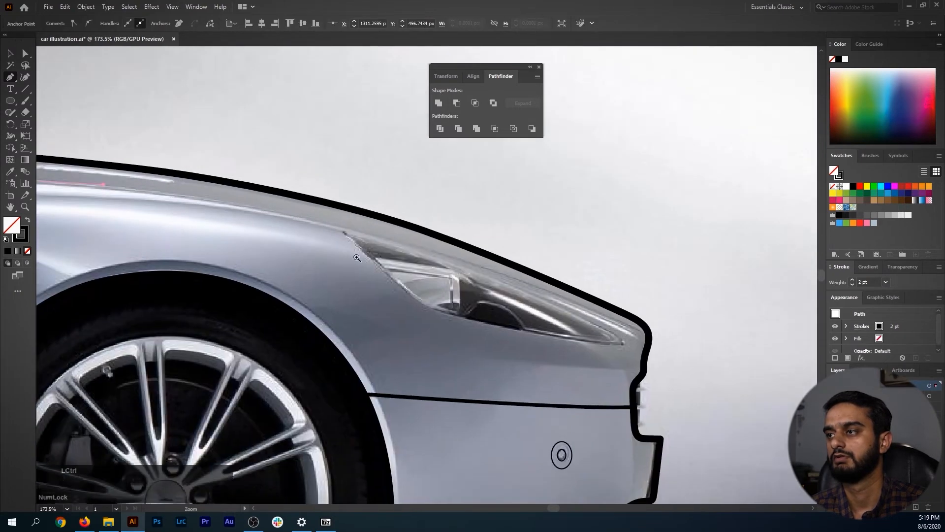
drag(375, 268, 399, 271)
drag(616, 355, 357, 263)
mouse_move(310, 235)
mouse_down()
mouse_move(452, 290)
mouse_move(423, 270)
mouse_move(447, 270)
mouse_up()
key(space)
key(Escape)
Trace the headlight's rear and lower edges from the bonnet crease toward its front tip.
mouse_move(388, 289)
mouse_down()
mouse_move(300, 268)
mouse_move(305, 210)
mouse_up()
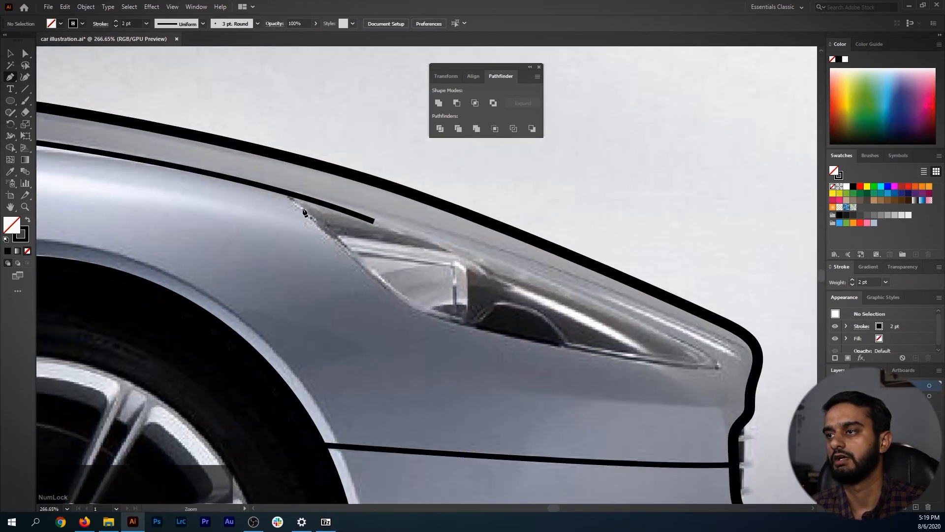
drag(361, 280, 241, 237)
ctrl+drag(241, 237, 282, 256)
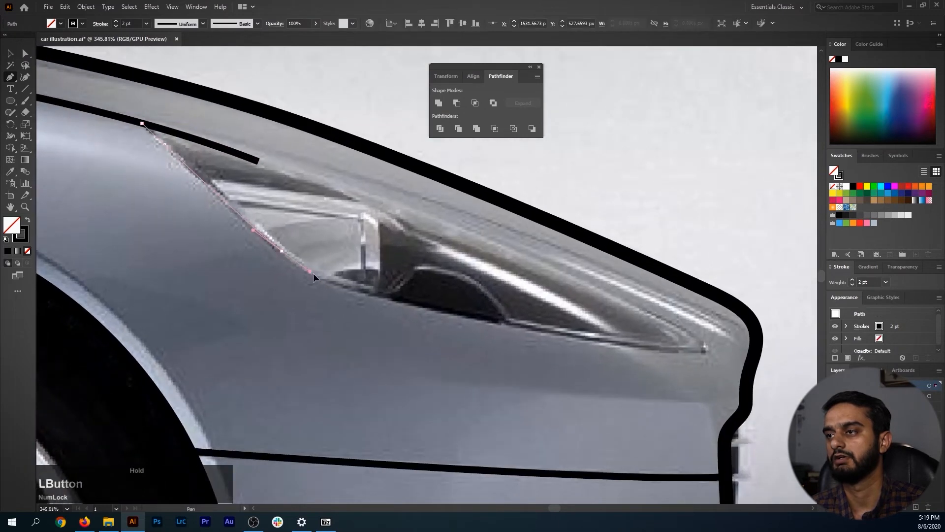
drag(326, 286, 326, 286)
drag(460, 341, 204, 269)
drag(298, 259, 433, 276)
key(space)
mouse_move(432, 276)
mouse_down()
mouse_move(421, 275)
mouse_move(444, 278)
mouse_up()
Curve the headlight outline around its front tip and trace the upper edge back to the bonnet crease.
drag(427, 255, 411, 243)
drag(242, 172, 459, 301)
drag(290, 240, 158, 201)
ctrl+click(386, 300)
Examine the traced line art from the front of the car to the rear for body details still missing.
key(ctrl+space)
drag(386, 300, 354, 271)
drag(322, 302, 344, 389)
drag(339, 396, 333, 283)
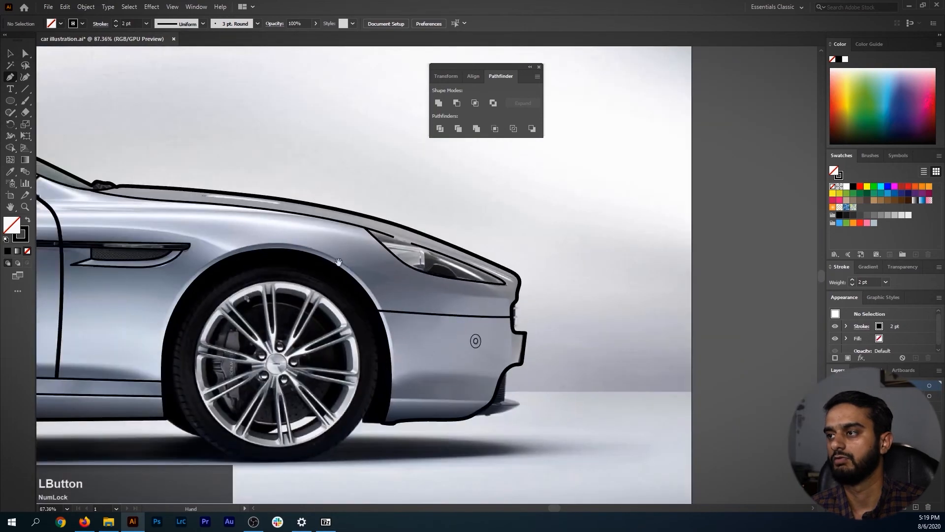
drag(300, 242, 299, 283)
drag(214, 274, 251, 276)
drag(162, 273, 318, 283)
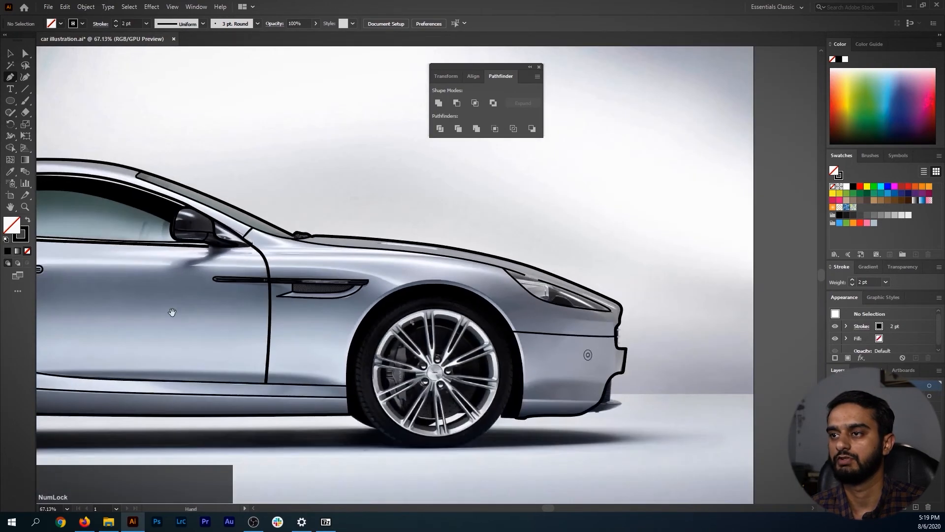
drag(173, 312, 409, 312)
drag(182, 288, 209, 291)
drag(166, 318, 365, 275)
drag(271, 275, 312, 301)
drag(397, 263, 347, 259)
drag(215, 269, 383, 278)
Trace the diagonal lower edge of the rear bumper, from the rear outline down to the underside outline.
drag(202, 284, 330, 330)
drag(315, 387, 331, 377)
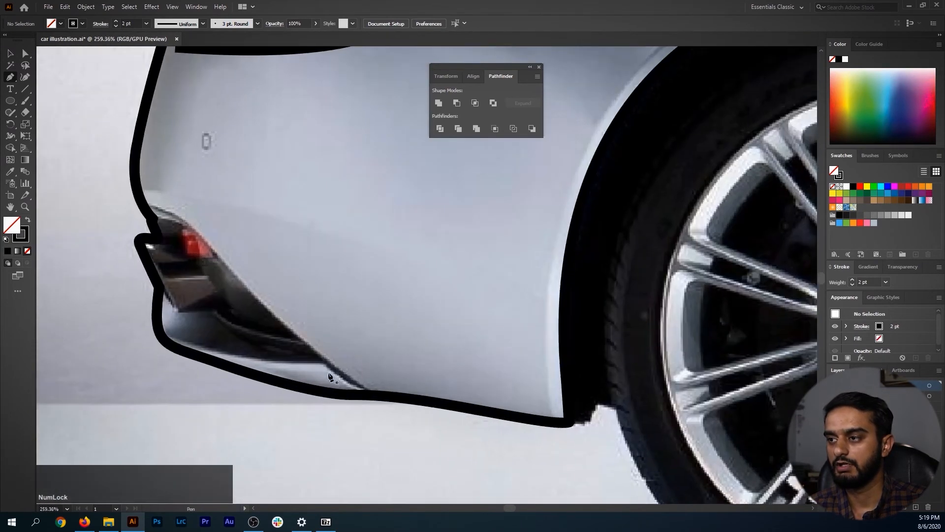
click(143, 206)
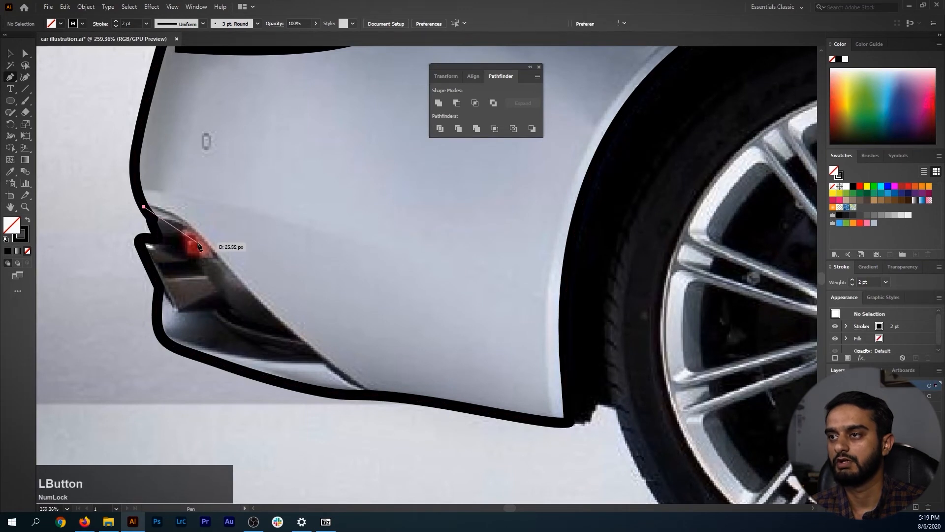
click(268, 311)
drag(369, 394, 398, 396)
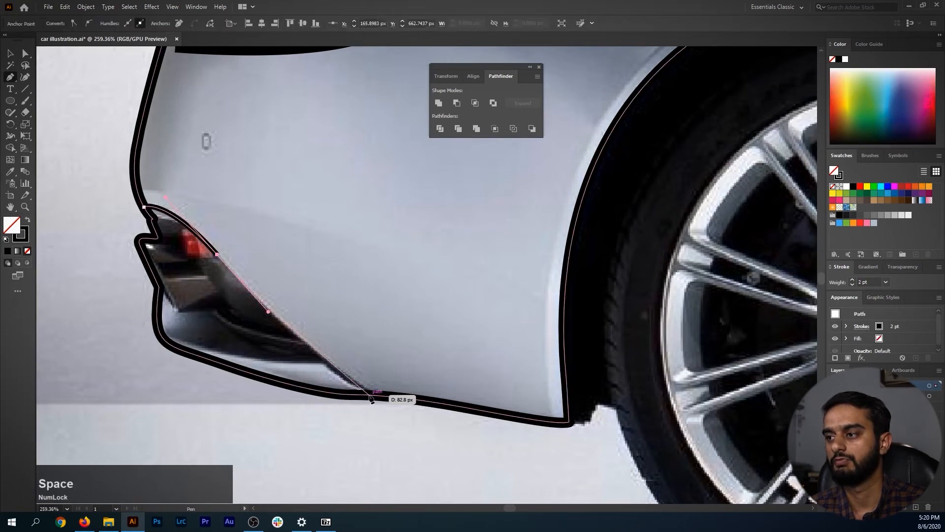
key(ctrl+z)
drag(372, 394, 392, 403)
ctrl+click(276, 413)
Trace the curved lower edge of the dark rear diffuser area, from the rear outline to the diagonal bumper edge.
ctrl+click(193, 361)
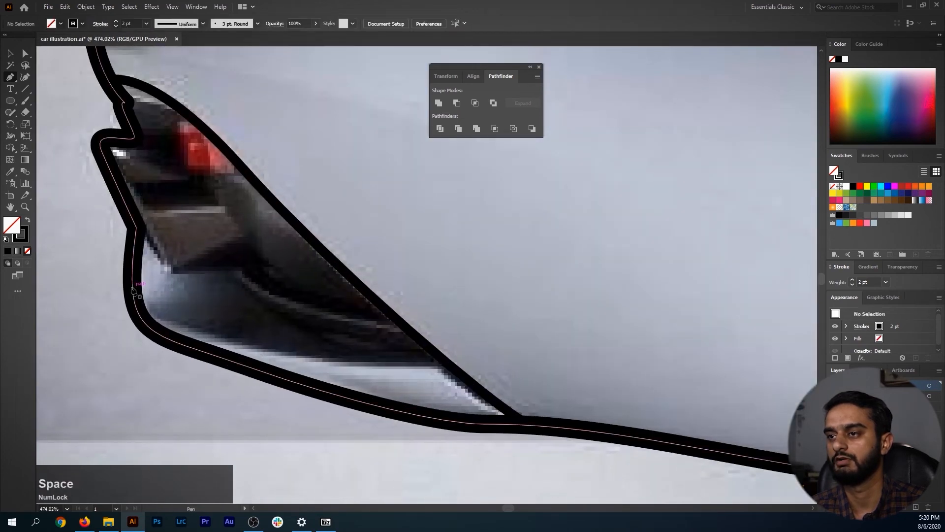
key(space)
drag(358, 368, 481, 365)
ctrl+click(475, 307)
drag(476, 305, 331, 90)
Trace a second curve through the rear diffuser, from the notch in the rear outline to the diagonal bumper edge.
drag(278, 239, 231, 266)
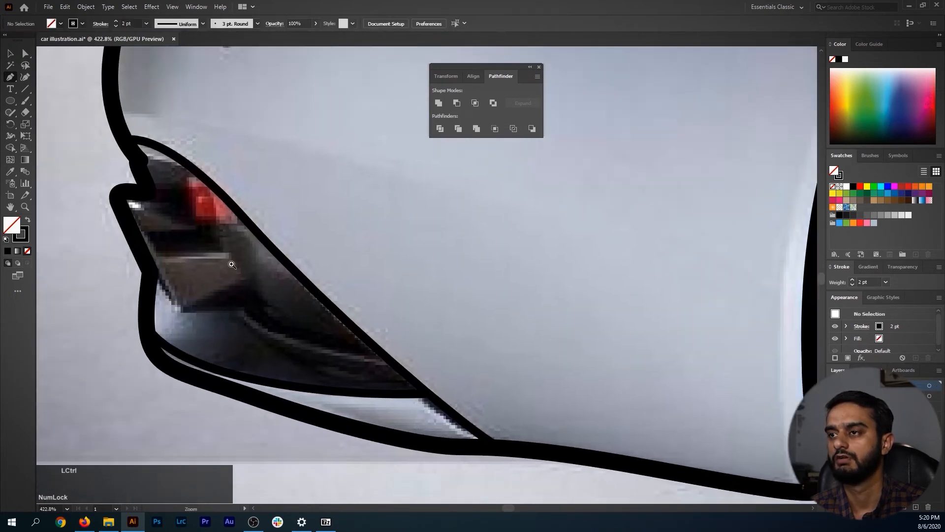
ctrl+drag(130, 244, 150, 247)
click(133, 273)
drag(221, 308, 189, 330)
key(space)
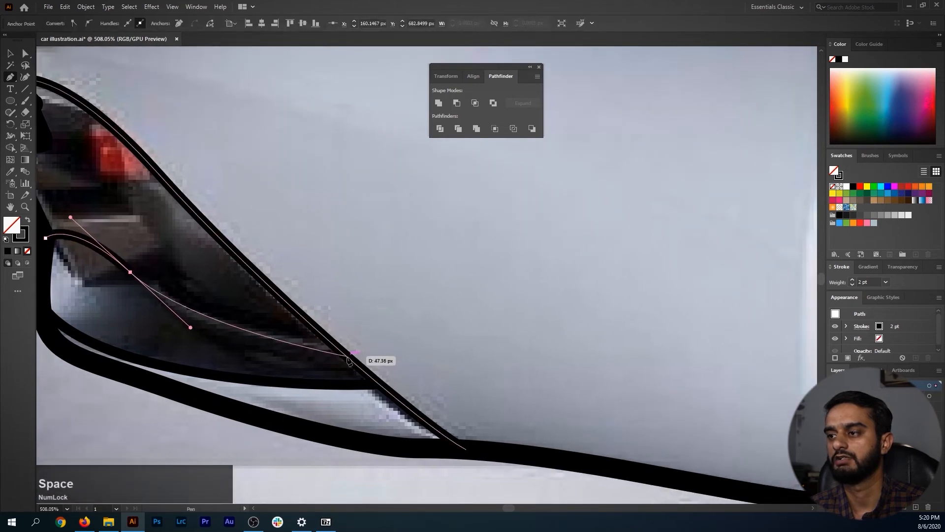
drag(341, 351, 383, 359)
ctrl+click(445, 302)
Trace the front splitter's outline from the front bumper outline down its vertical edge, around the pointed tip and back to the underside.
ctrl+drag(460, 282, 414, 267)
drag(695, 266, 278, 263)
drag(685, 291, 197, 281)
drag(718, 320, 74, 309)
drag(742, 296, 130, 298)
ctrl+drag(141, 331, 307, 342)
drag(173, 308, 372, 247)
ctrl+drag(322, 225, 398, 181)
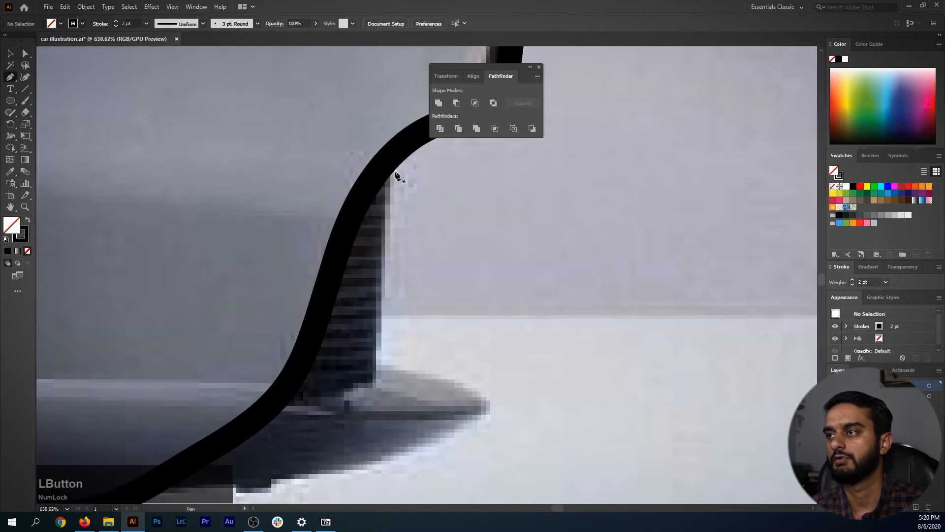
click(389, 163)
scroll(349, 300, down, 3)
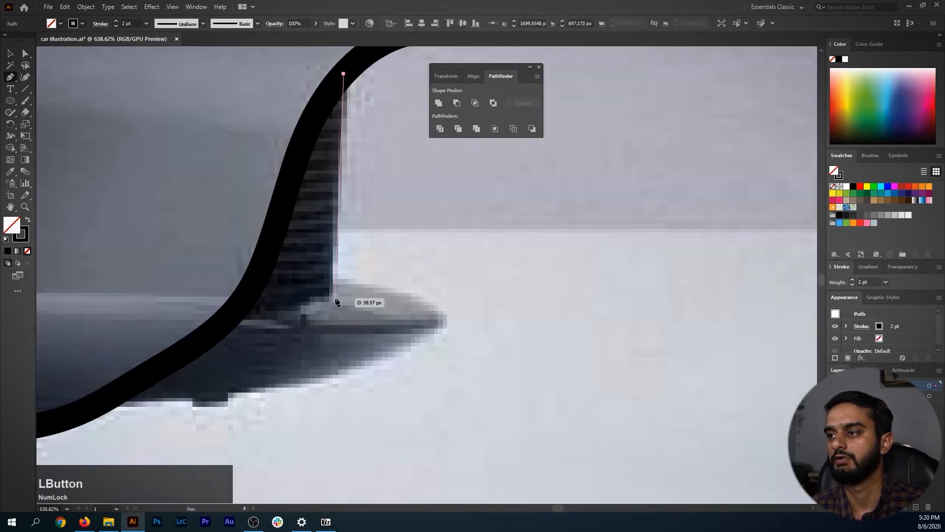
drag(331, 289, 330, 289)
drag(407, 294, 455, 306)
mouse_move(341, 361)
mouse_down()
mouse_move(345, 313)
mouse_move(179, 342)
mouse_move(185, 349)
mouse_move(170, 358)
mouse_move(359, 324)
mouse_up()
click(310, 323)
ctrl+click(386, 258)
Trace the dividing curve across the splitter to its tip, and the short curve from the body outline to the splitter's notch.
drag(538, 262, 354, 300)
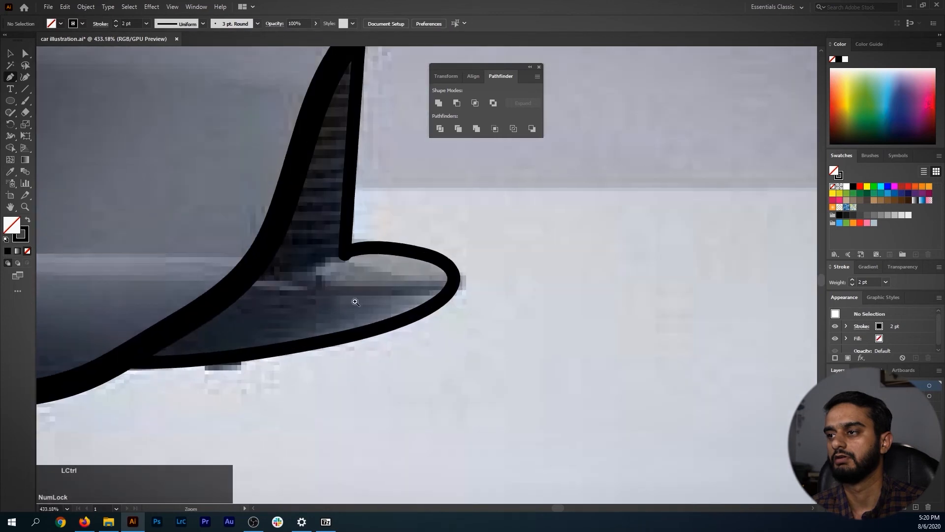
click(232, 287)
mouse_move(455, 277)
mouse_down()
mouse_move(483, 276)
mouse_move(559, 243)
mouse_up()
ctrl+click(353, 278)
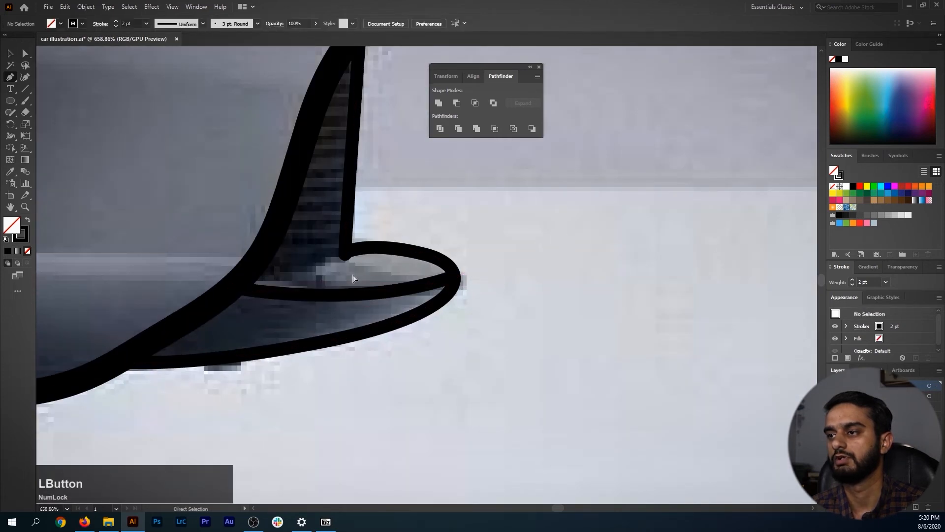
click(241, 275)
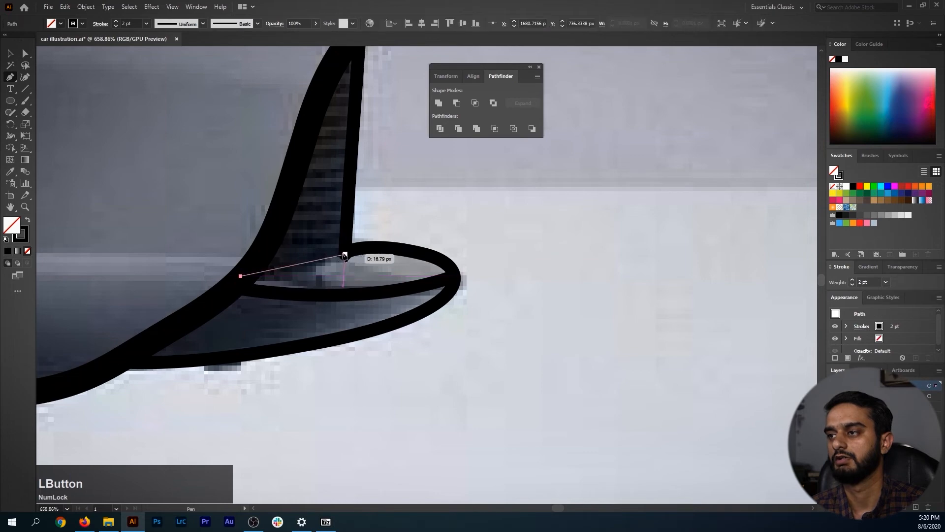
drag(401, 228, 410, 215)
ctrl+click(474, 197)
Trace the curved inner edge of the protruding section on the front bumper.
drag(570, 253, 419, 293)
drag(589, 266, 408, 367)
drag(397, 288, 309, 308)
drag(374, 303, 476, 299)
drag(439, 201, 437, 248)
key(ctrl+z)
click(443, 197)
drag(413, 292, 409, 333)
ctrl+click(311, 299)
Examine the traced line art from the front bumper back to the rear roofline for details still missing.
drag(444, 280, 134, 282)
drag(241, 187, 412, 278)
drag(90, 226, 406, 301)
drag(435, 389, 267, 361)
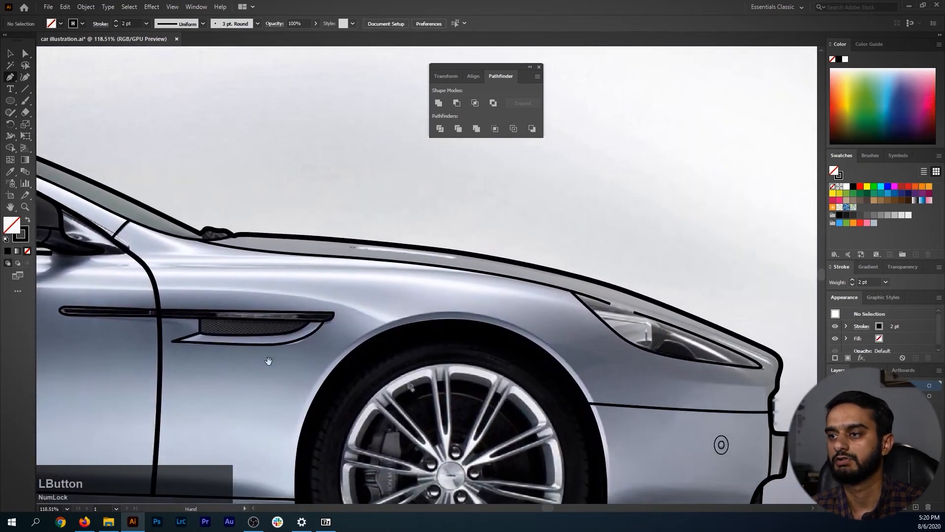
drag(189, 401, 267, 325)
drag(335, 359, 317, 280)
drag(329, 273, 478, 316)
drag(269, 268, 561, 350)
drag(296, 320, 345, 370)
drag(255, 350, 343, 354)
drag(179, 329, 313, 322)
drag(256, 288, 282, 300)
Trace the narrow dark strip under the rear roofline, with a short vertical end and a long lower edge that merges into the outline.
drag(395, 189, 470, 214)
click(401, 210)
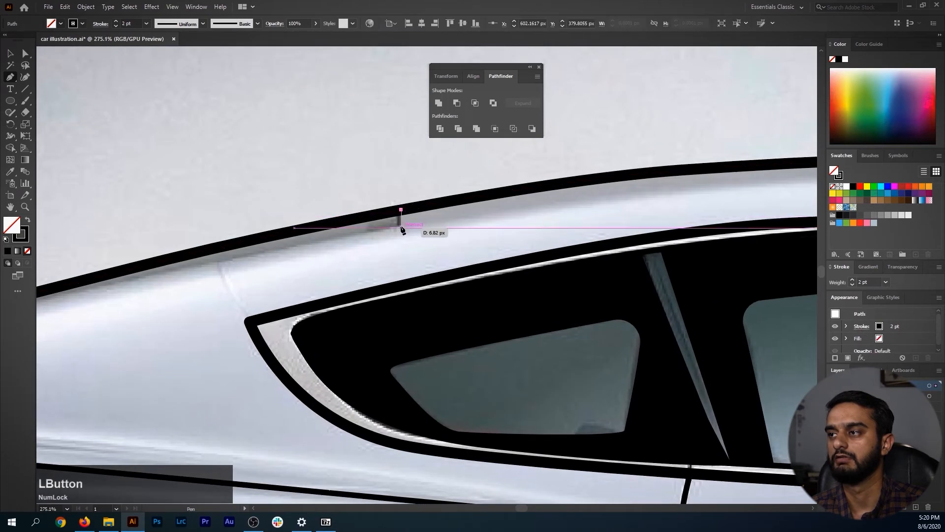
click(401, 228)
drag(439, 226, 681, 194)
mouse_move(352, 257)
mouse_down()
mouse_move(331, 258)
mouse_move(369, 264)
mouse_up()
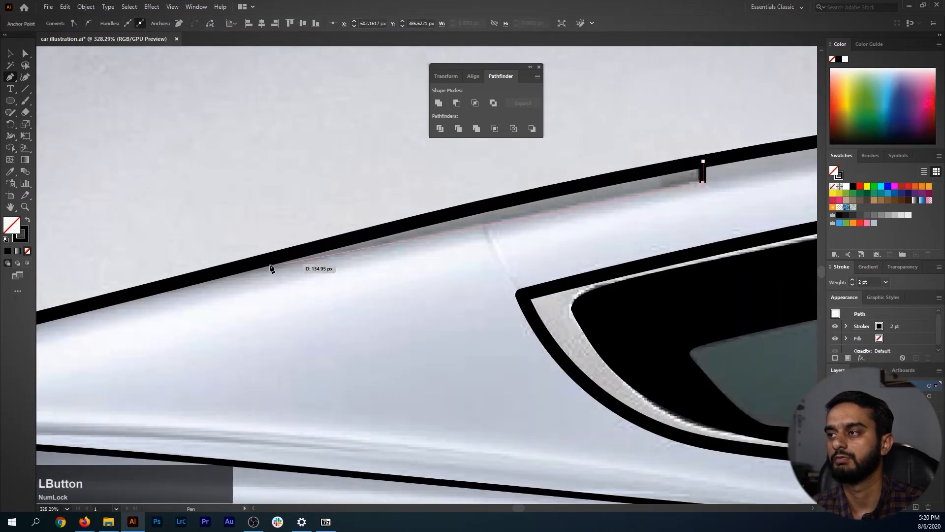
drag(142, 296, 127, 297)
drag(170, 298, 306, 254)
drag(212, 268, 239, 268)
key(ctrl+z)
mouse_move(406, 282)
mouse_down()
mouse_move(312, 281)
mouse_move(234, 303)
mouse_up()
ctrl+click(215, 242)
Examine the line art over the reference photo along the whole length of the car for missing body details.
drag(356, 246, 232, 246)
drag(252, 289, 384, 282)
drag(157, 299, 206, 300)
drag(337, 281, 202, 283)
drag(261, 418, 246, 339)
drag(270, 345, 185, 263)
drag(441, 315, 384, 311)
drag(495, 275, 351, 287)
drag(471, 254, 409, 279)
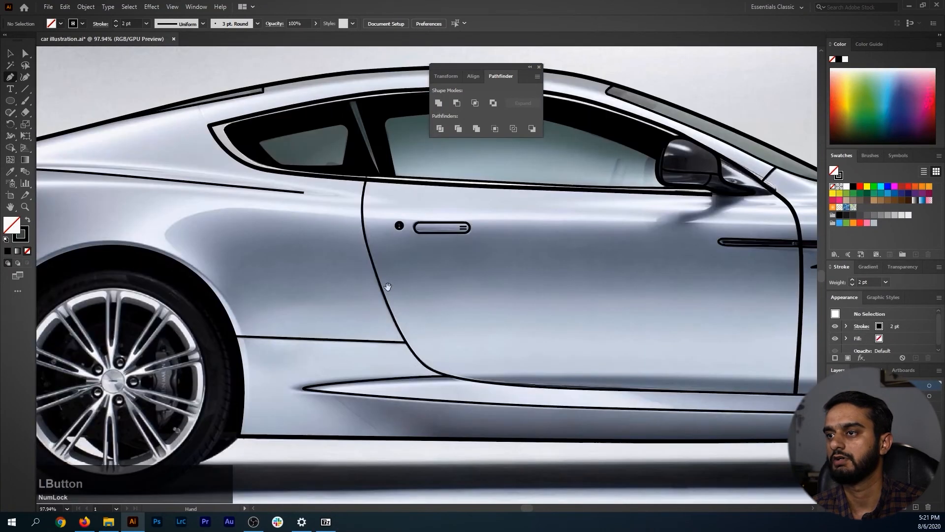
drag(425, 299, 305, 297)
drag(457, 308, 365, 261)
drag(563, 280, 367, 281)
drag(490, 231, 589, 230)
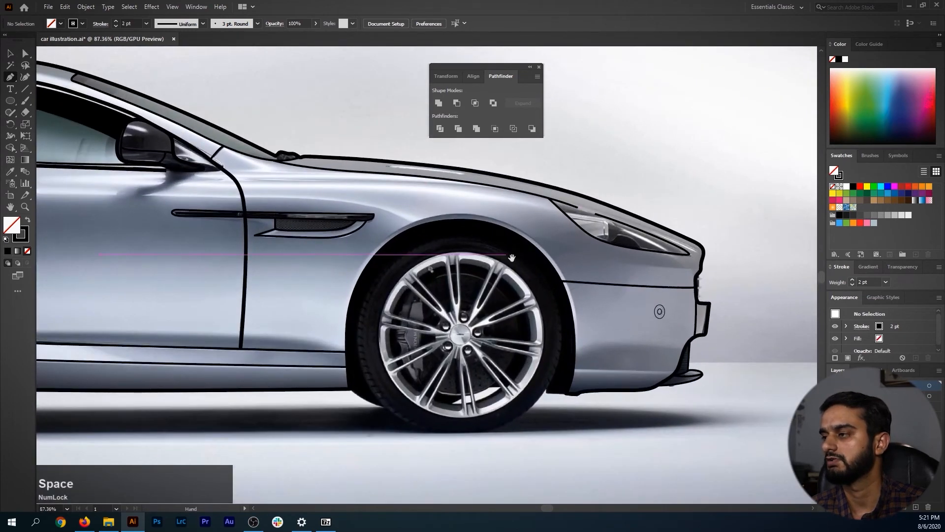
drag(512, 258, 325, 235)
drag(563, 306, 493, 306)
drag(365, 320, 521, 303)
drag(302, 325, 491, 316)
drag(245, 308, 379, 316)
drag(244, 317, 421, 317)
drag(244, 208, 327, 281)
drag(375, 261, 289, 284)
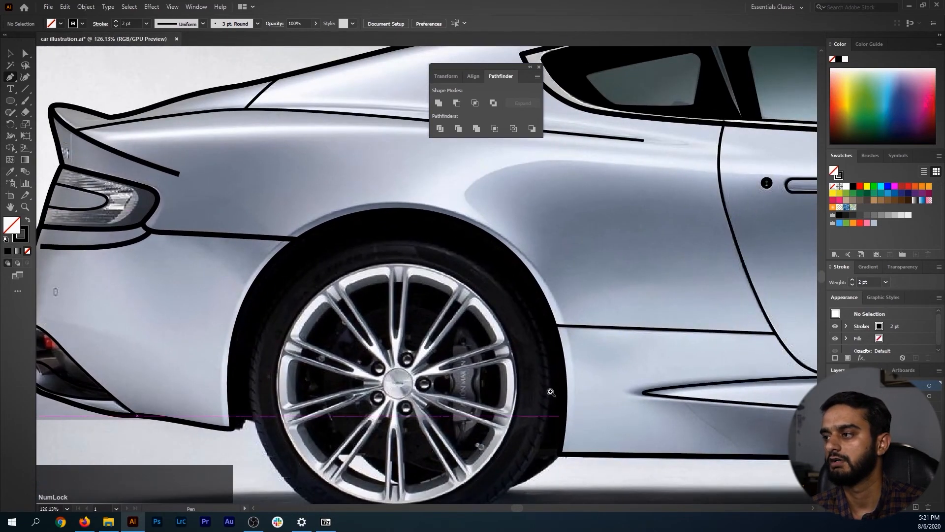
drag(556, 399, 586, 381)
drag(464, 332, 450, 346)
drag(384, 325, 337, 274)
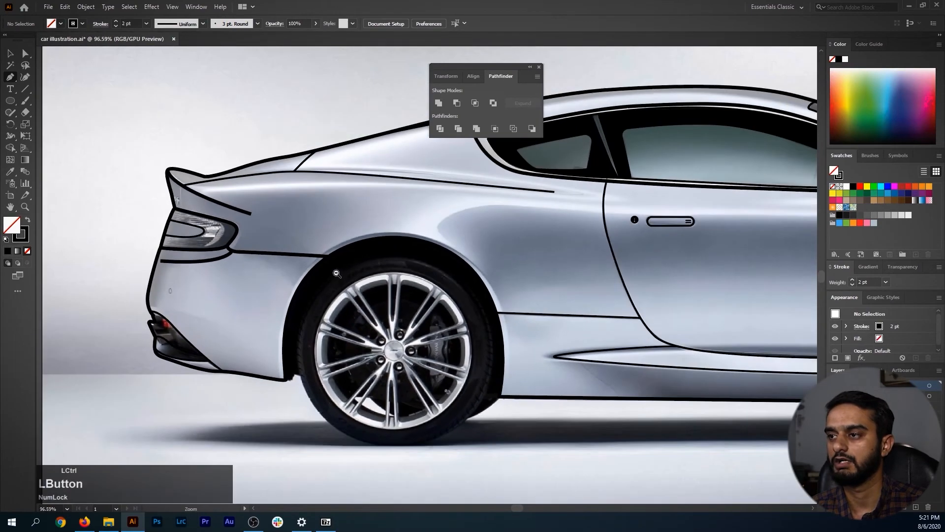
drag(197, 270, 256, 290)
drag(393, 279, 306, 276)
drag(417, 277, 311, 278)
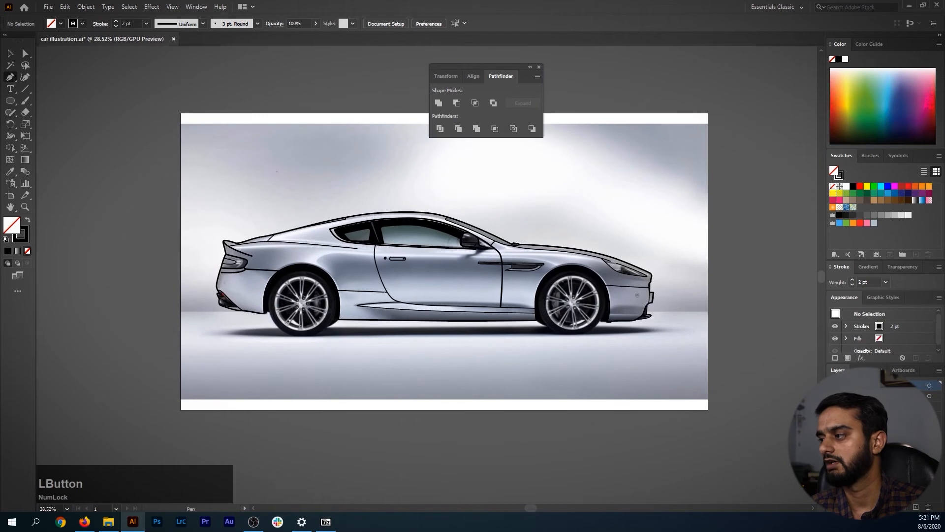
Hide the reference photo layer and activate the Selection tool to work on the line art alone.
click(835, 396)
key(v)
drag(544, 361, 401, 357)
drag(429, 358, 459, 363)
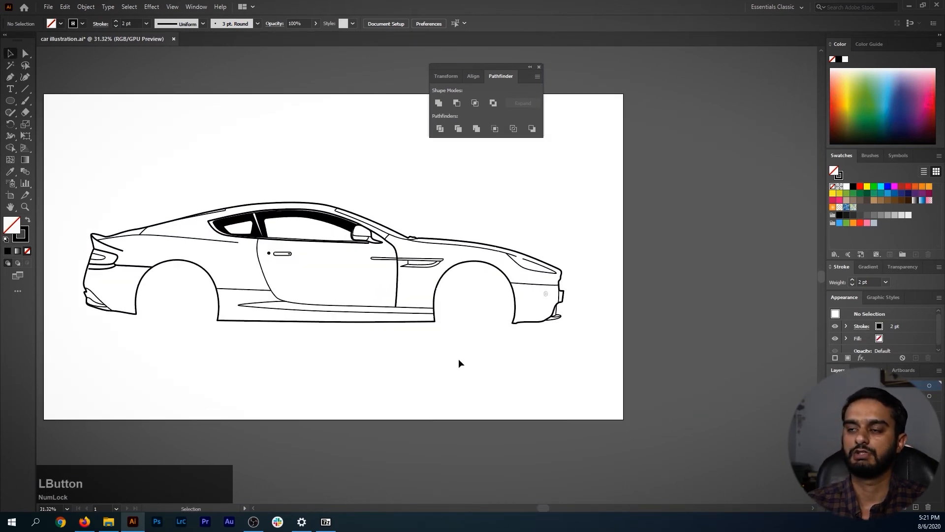
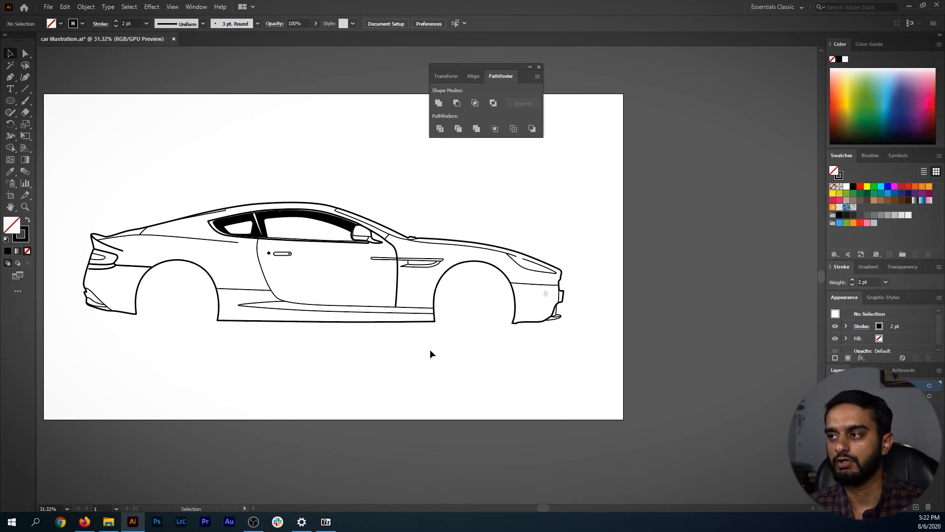
Set the stroke weight of the car's main outer outline to 6 pt.
scroll(458, 314, up, 1)
click(279, 161)
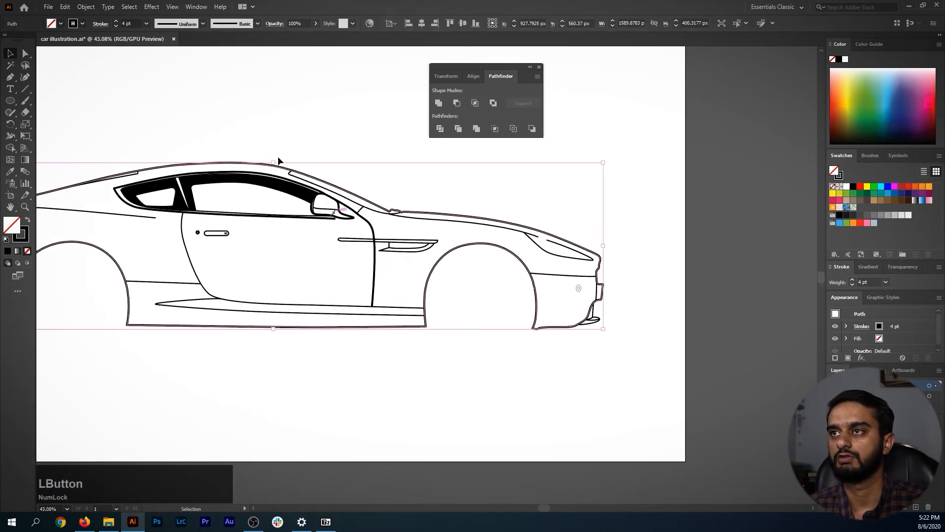
click(116, 21)
click(116, 21)
click(327, 255)
Apply the tapering Width Profile 4 to the crease below the rear spoiler and the curved line under the tail light.
mouse_move(379, 283)
mouse_down()
mouse_move(138, 252)
mouse_move(228, 262)
mouse_move(207, 245)
mouse_up()
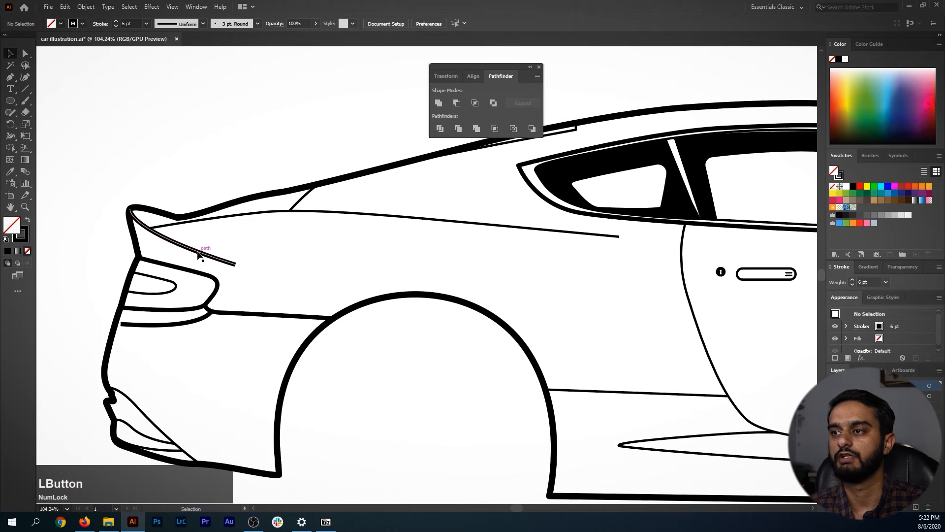
click(198, 255)
shift+click(185, 325)
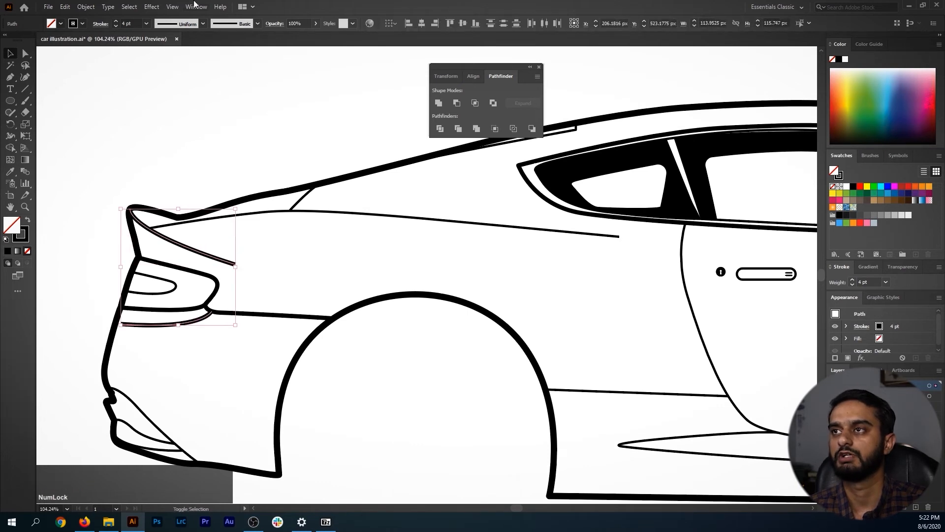
click(256, 24)
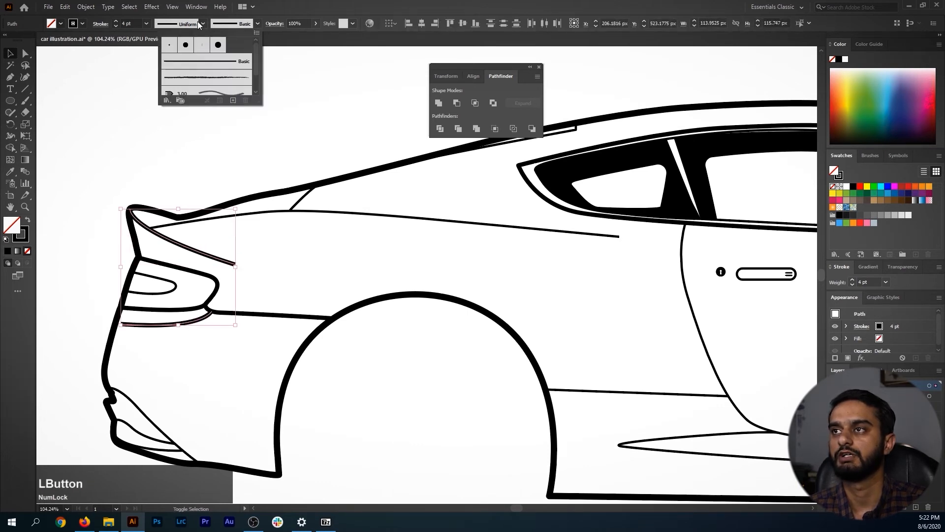
click(203, 24)
click(203, 24)
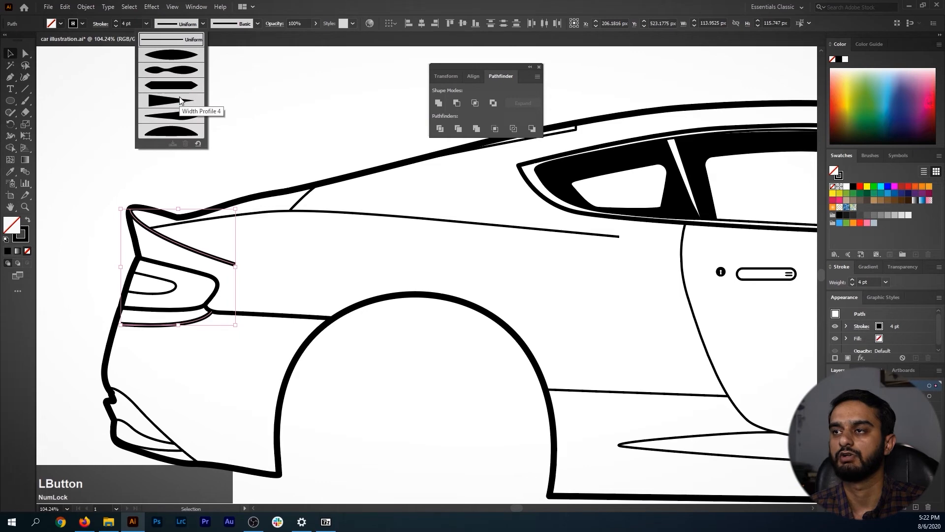
click(180, 101)
click(212, 121)
Apply Width Profile 4 to the long rear shoulder crease and set its stroke weight to 3 pt.
drag(327, 285, 323, 249)
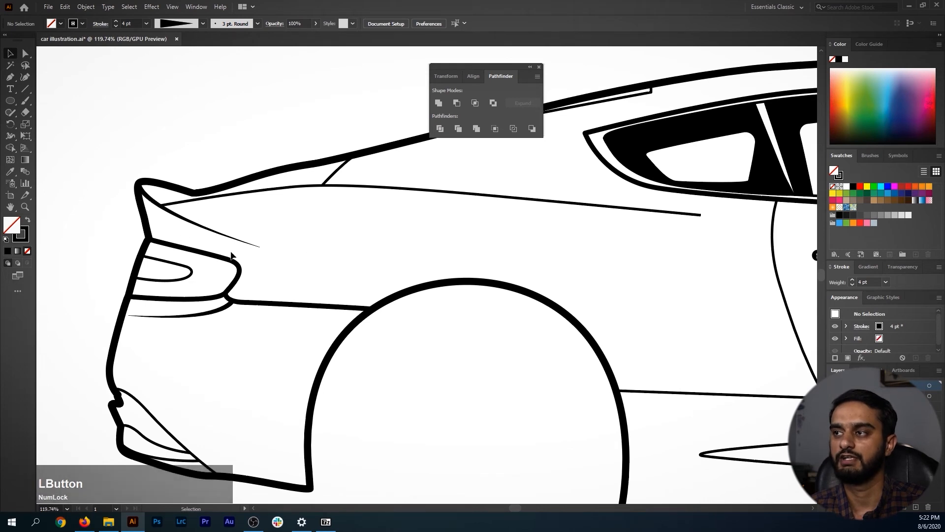
click(407, 192)
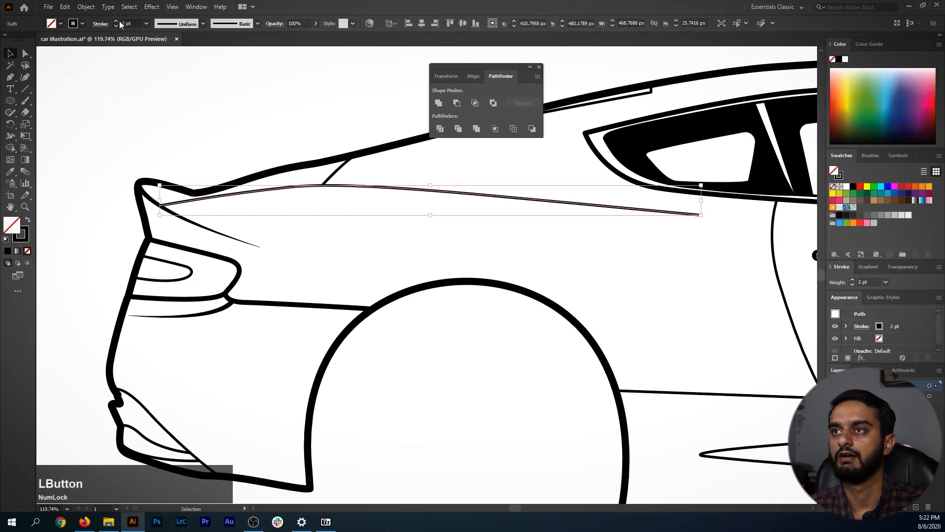
click(203, 24)
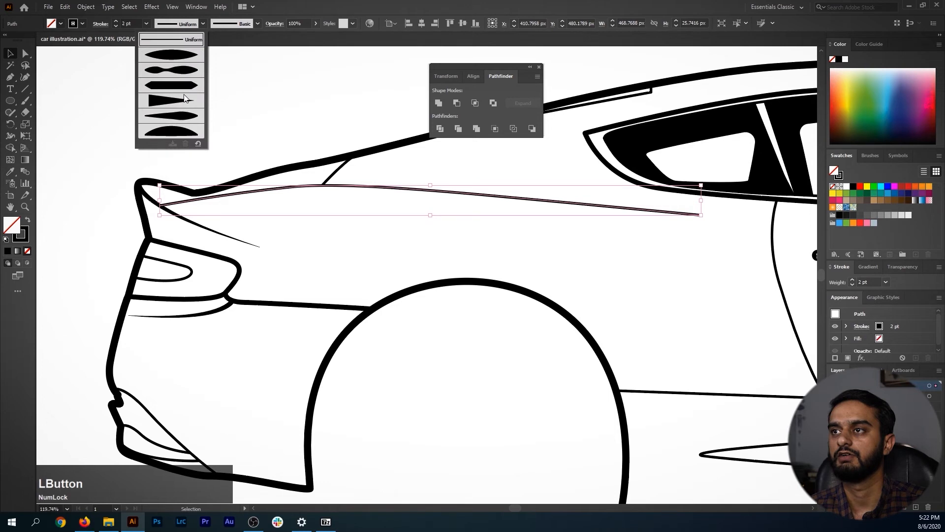
click(184, 96)
click(251, 123)
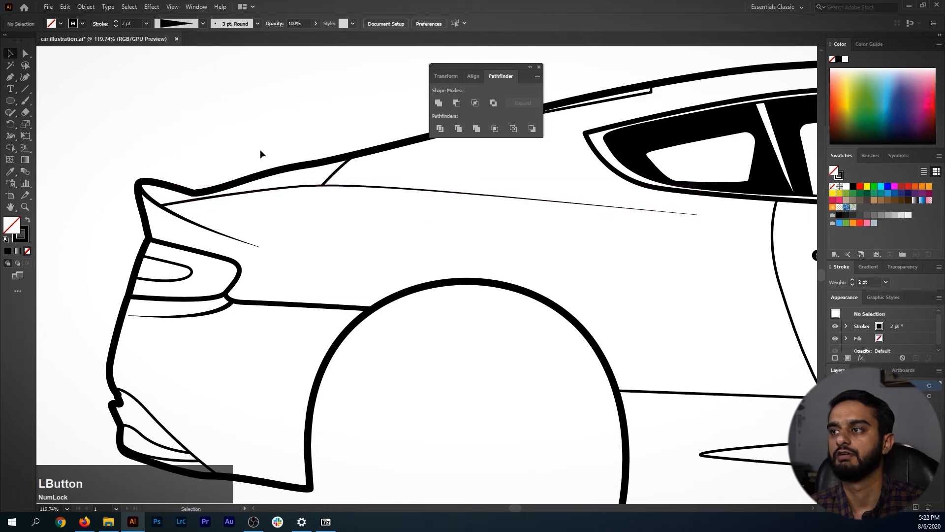
click(280, 189)
click(117, 22)
click(143, 84)
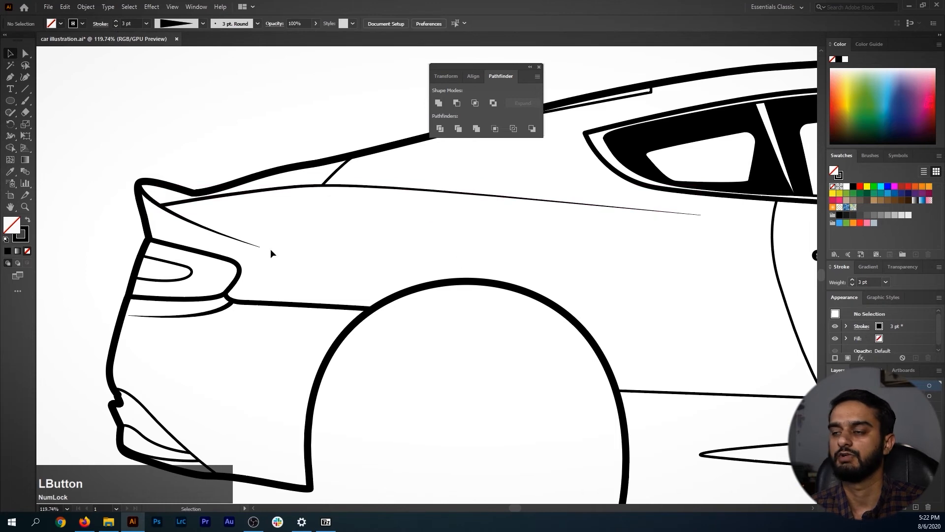
Flip the width profile along the curved line under the tail light, and flip it back again.
drag(281, 252, 252, 266)
drag(245, 333, 254, 323)
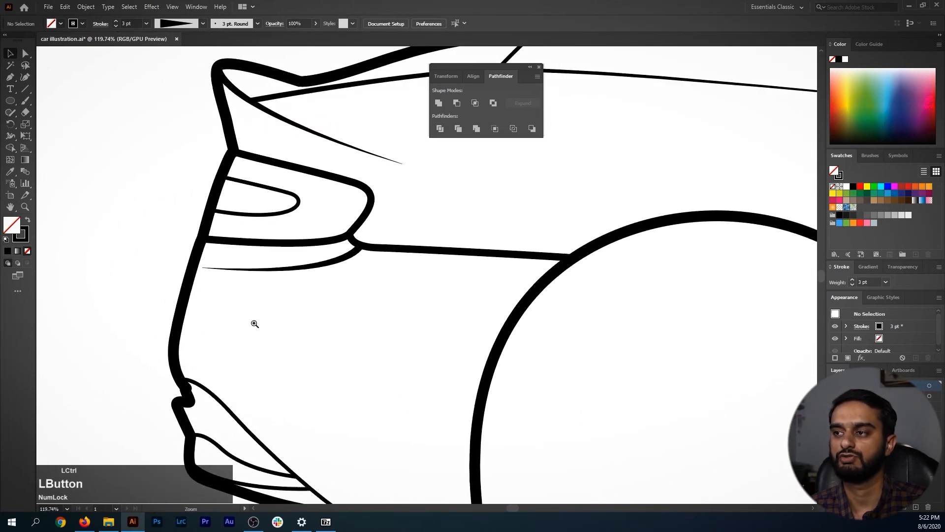
click(281, 270)
click(100, 23)
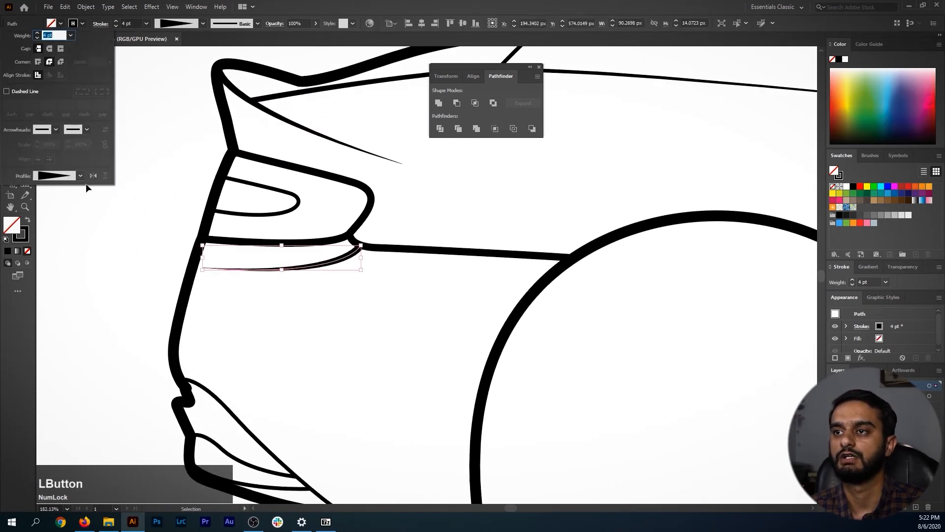
click(93, 176)
click(97, 229)
click(278, 335)
drag(277, 292, 194, 290)
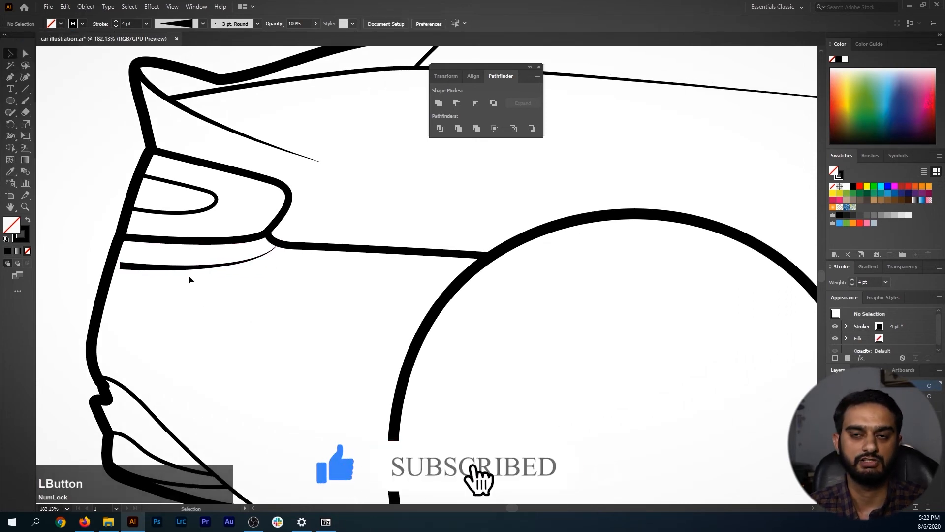
drag(191, 292, 226, 267)
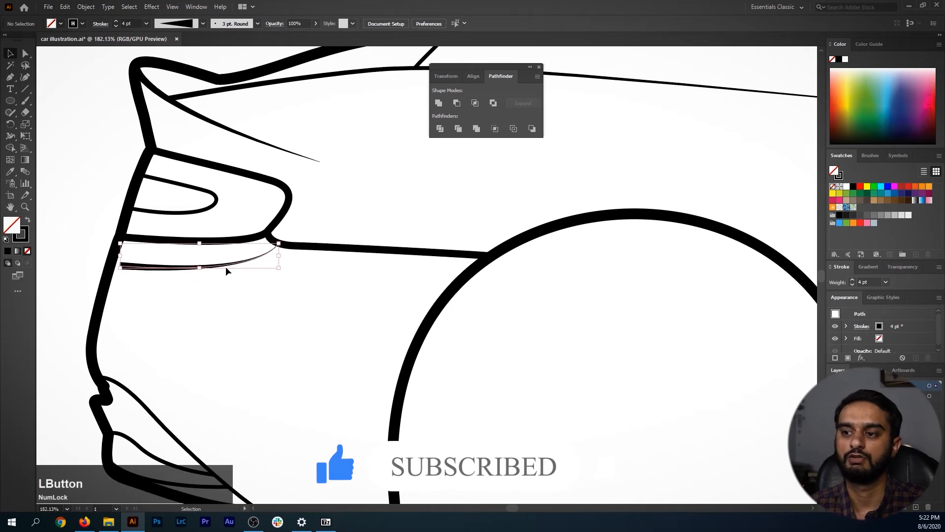
click(101, 25)
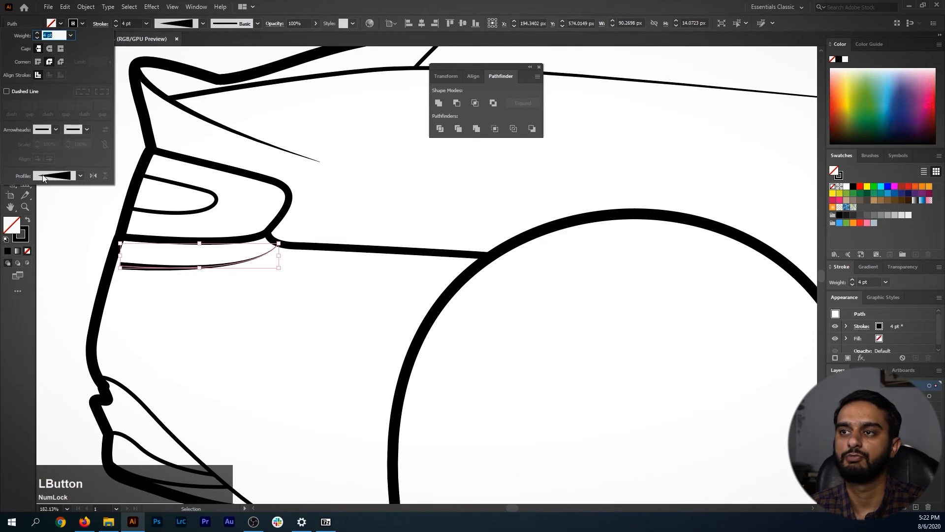
click(93, 176)
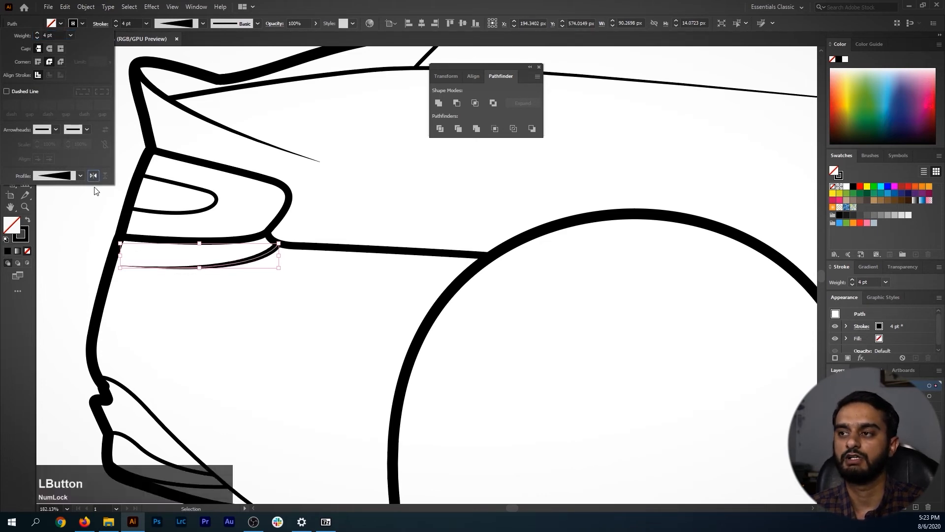
click(246, 317)
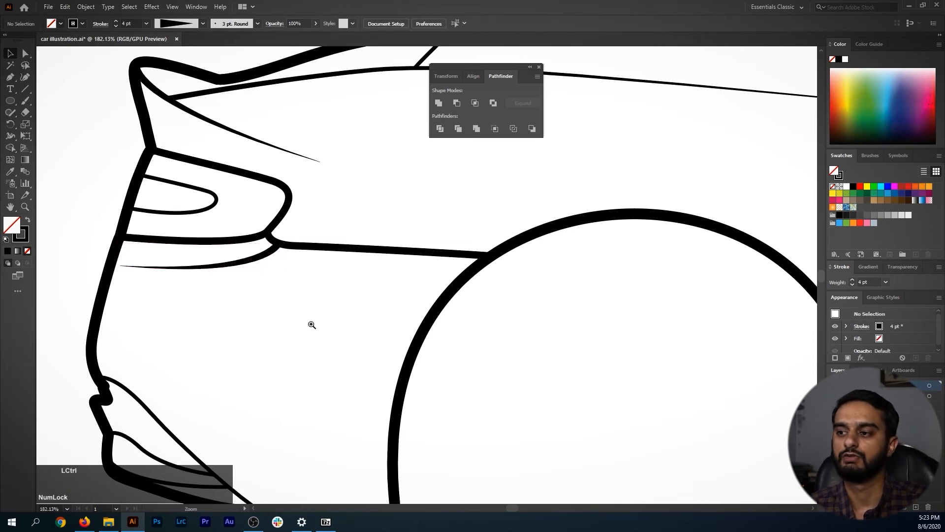
scroll(306, 323, down, 6)
drag(333, 240, 248, 274)
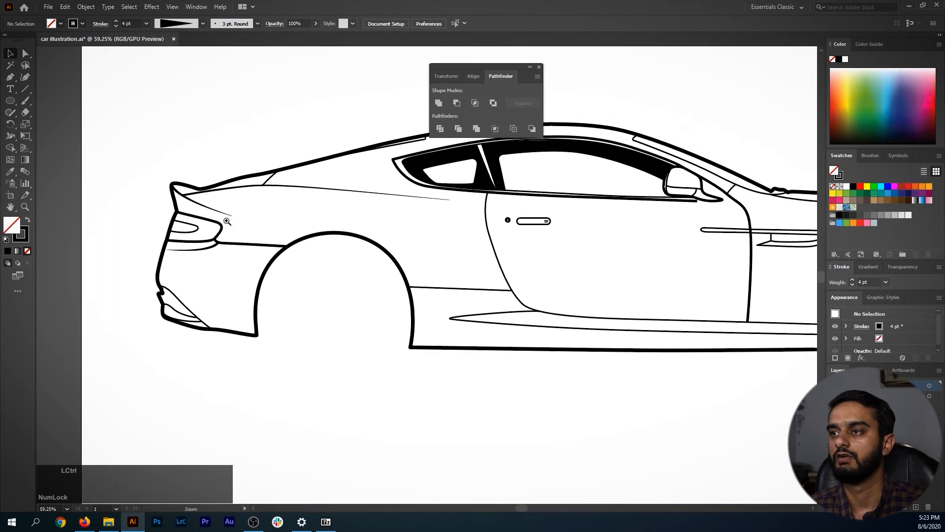
drag(232, 212, 268, 211)
drag(371, 216, 264, 231)
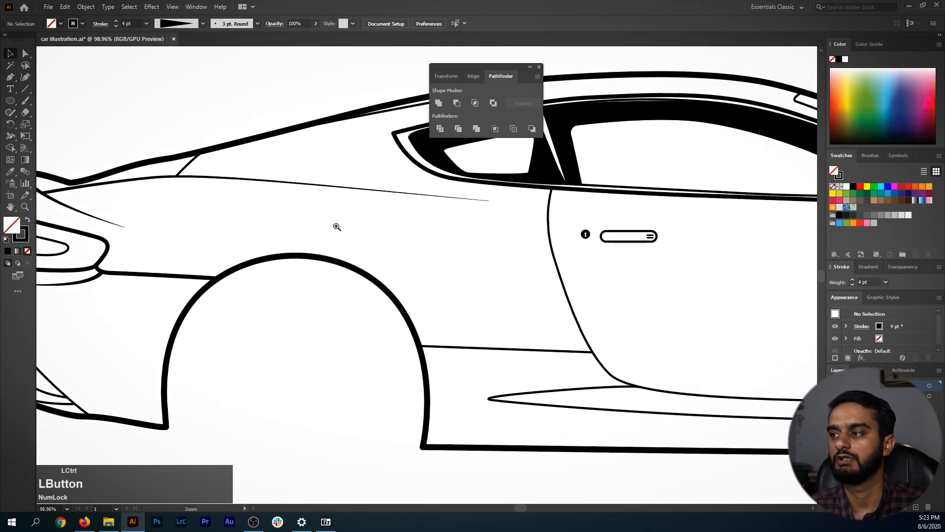
drag(340, 226, 308, 228)
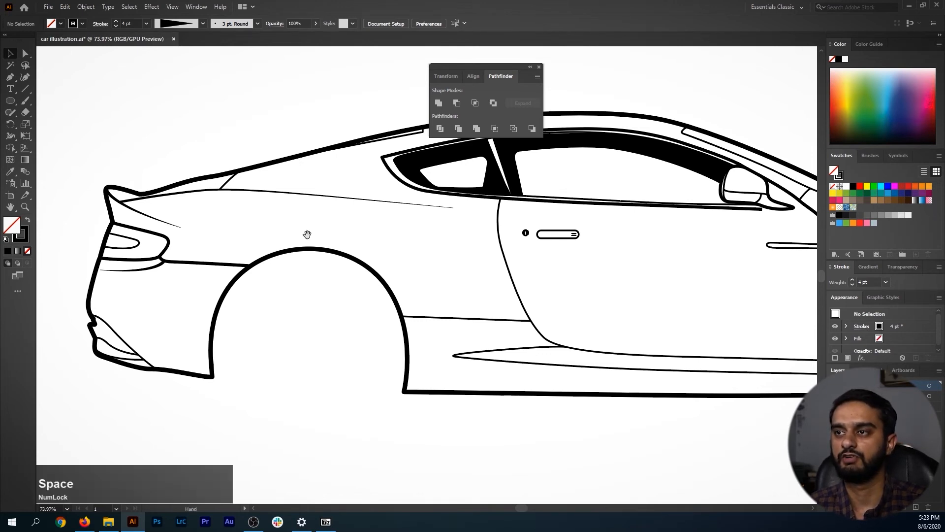
Increase the stroke weight of the long windshield pillar outline running down to the rear of the hood.
drag(331, 238, 282, 236)
drag(529, 298, 406, 246)
drag(566, 207, 323, 270)
drag(323, 270, 403, 240)
click(383, 245)
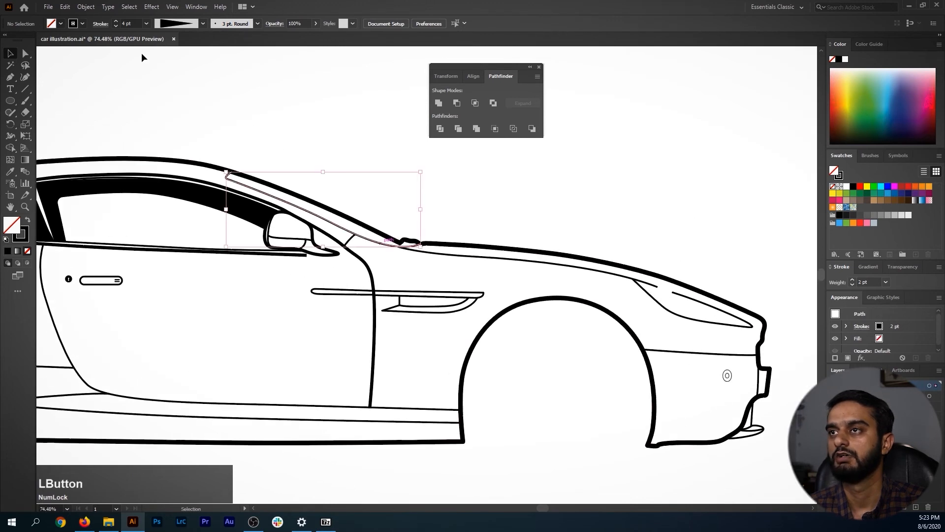
click(115, 21)
click(231, 111)
Apply the tapering Width Profile 4 to the hood crease and the headlight outline.
drag(630, 288, 443, 268)
click(383, 237)
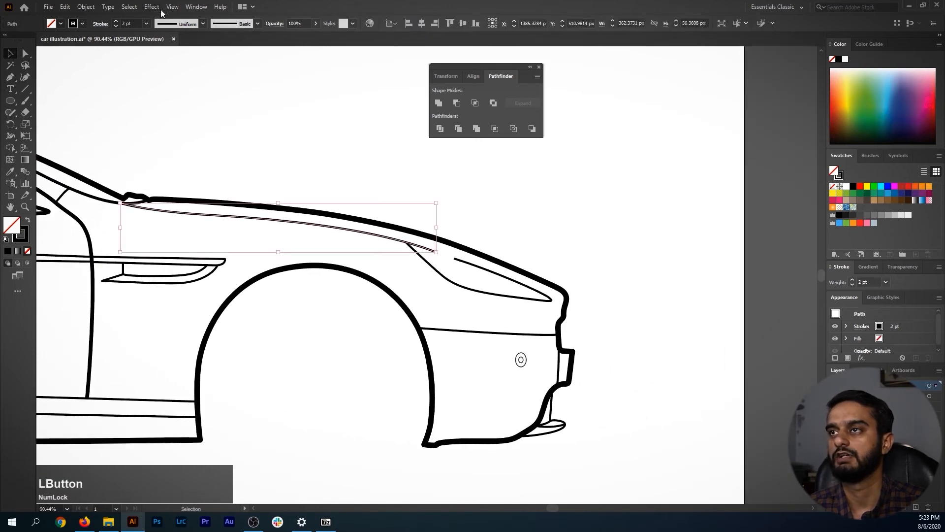
click(203, 24)
click(185, 97)
click(418, 278)
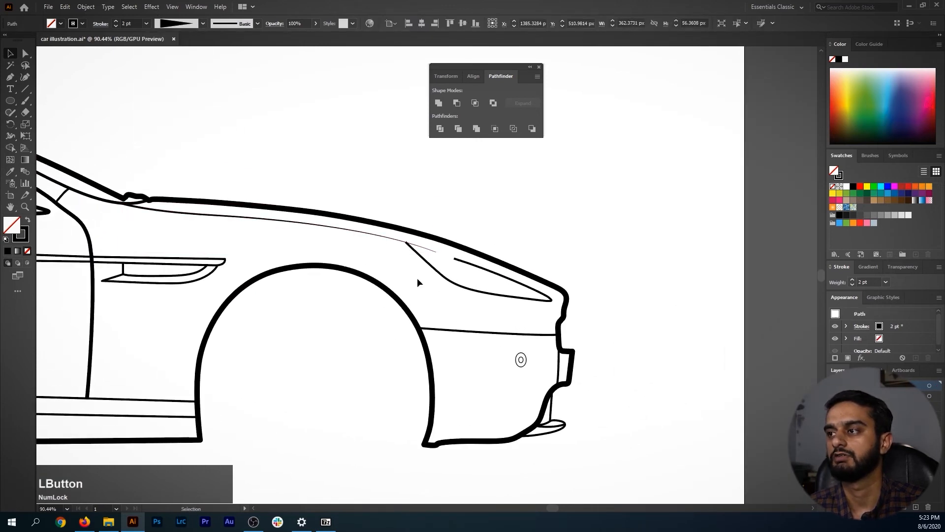
click(444, 281)
click(203, 24)
click(185, 102)
click(237, 123)
Set the stroke weight of both the hood crease and the headlight outline to 4 pt.
drag(264, 187, 325, 233)
click(331, 224)
shift+click(504, 290)
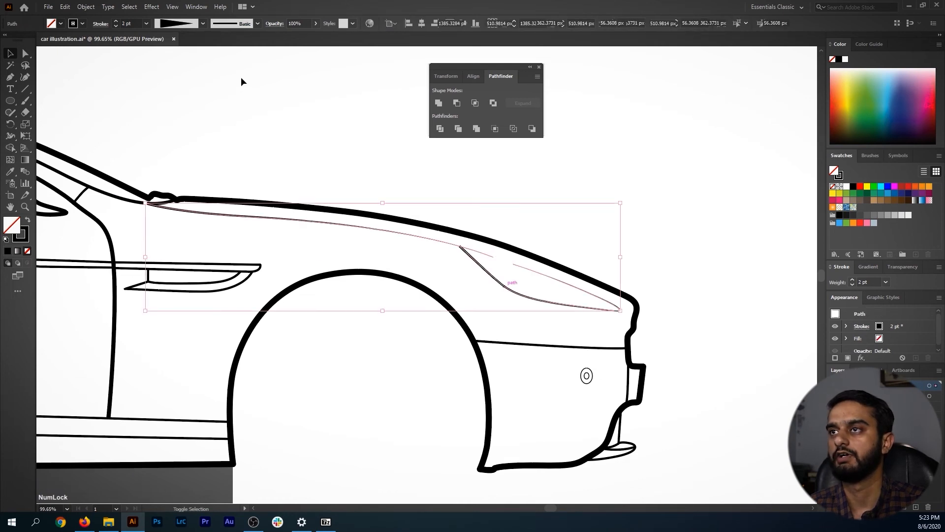
click(116, 22)
click(115, 22)
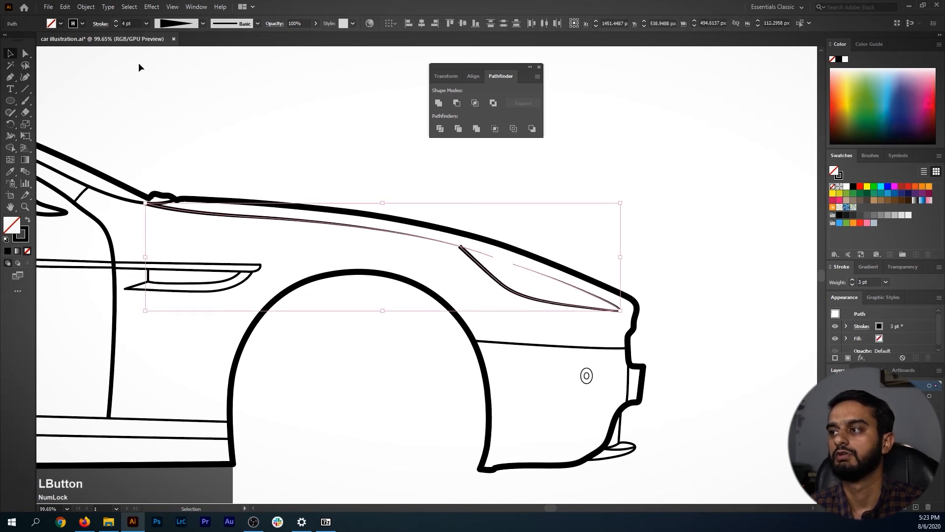
click(423, 274)
Flip the width profile along the headlight outline so its upper edge is the thick end.
click(483, 269)
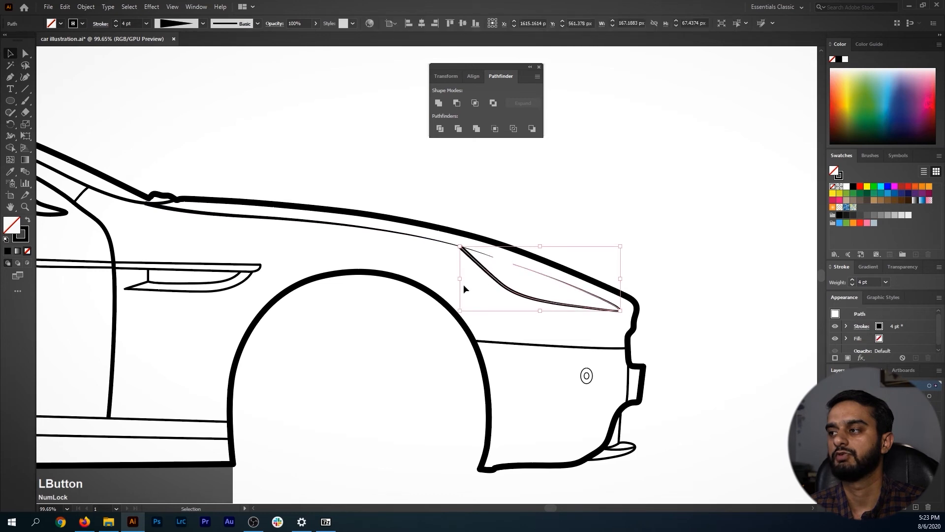
click(101, 24)
click(93, 175)
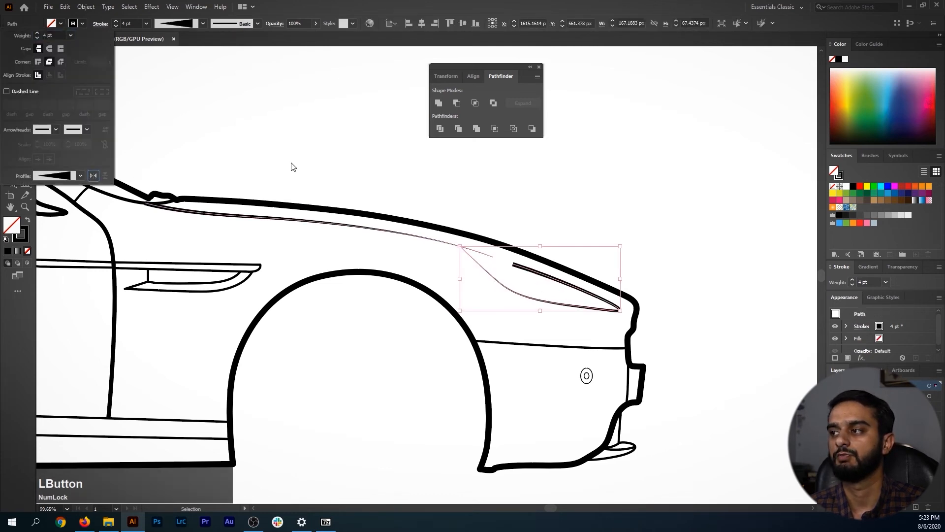
key(ctrl+h)
click(309, 166)
Set the stroke weight of the front splitter and its vertical support line below the bumper to 4 pt.
drag(574, 286, 379, 283)
drag(635, 340, 554, 313)
drag(559, 313, 515, 311)
drag(561, 324, 545, 299)
drag(343, 293, 402, 324)
drag(550, 309, 748, 322)
drag(557, 231, 488, 295)
drag(618, 276, 120, 36)
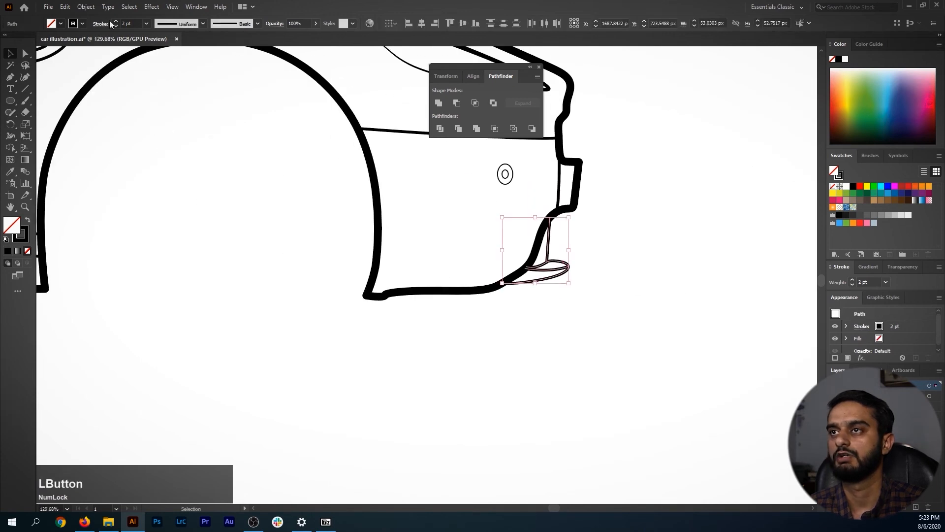
click(116, 22)
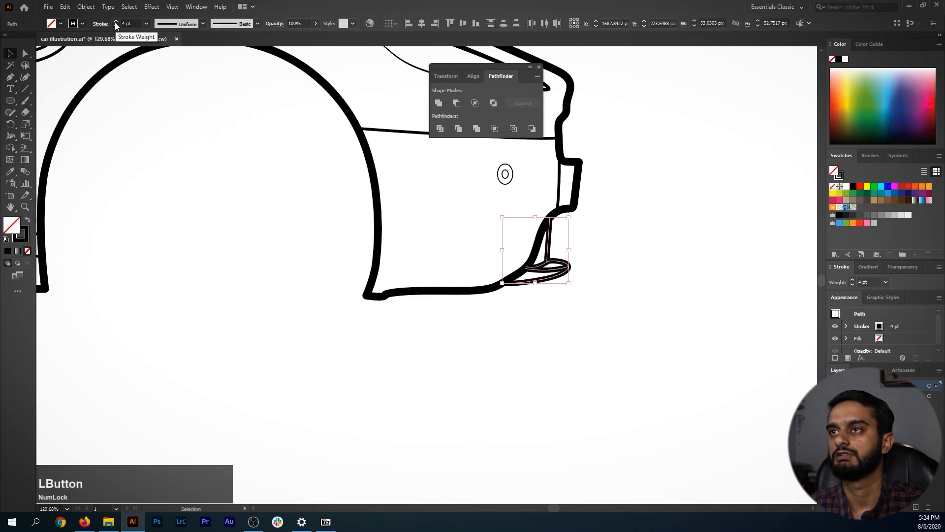
click(115, 22)
click(155, 147)
Set the stroke weight of the long rear shoulder crease to 4 pt.
mouse_move(571, 244)
mouse_down()
mouse_move(469, 244)
mouse_move(350, 291)
mouse_move(512, 232)
mouse_move(394, 302)
mouse_move(375, 284)
mouse_up()
click(375, 283)
drag(554, 276, 409, 286)
drag(133, 246, 185, 246)
drag(279, 242, 249, 236)
drag(319, 230, 291, 256)
drag(221, 197, 320, 205)
drag(178, 251, 133, 254)
drag(194, 273, 251, 270)
click(259, 259)
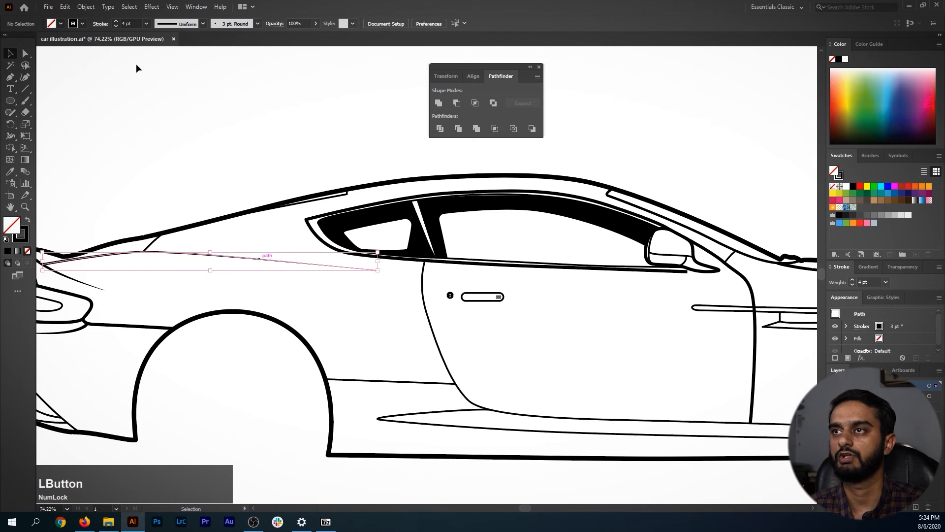
click(116, 21)
click(160, 127)
Set the stroke weight of the line around the side windows and down the door's front edge to 2 pt.
drag(351, 213, 228, 212)
drag(361, 276, 232, 253)
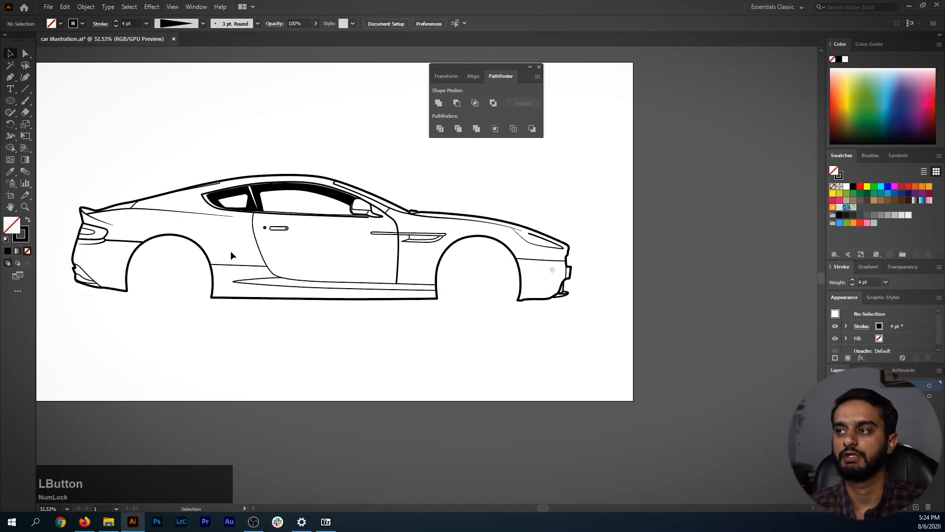
key(ctrl+space)
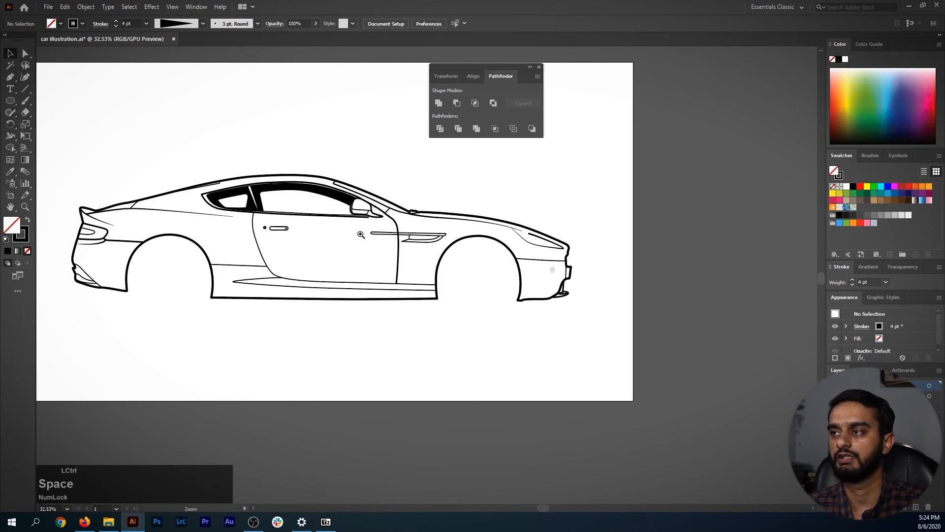
drag(362, 231, 456, 214)
click(441, 226)
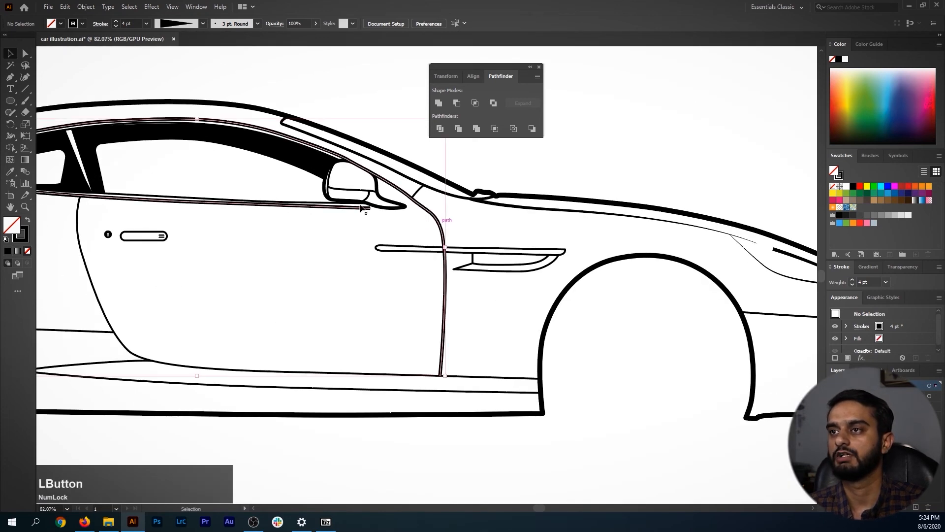
key(ctrl+space)
drag(364, 241, 320, 246)
drag(313, 250, 379, 251)
key(ctrl+space)
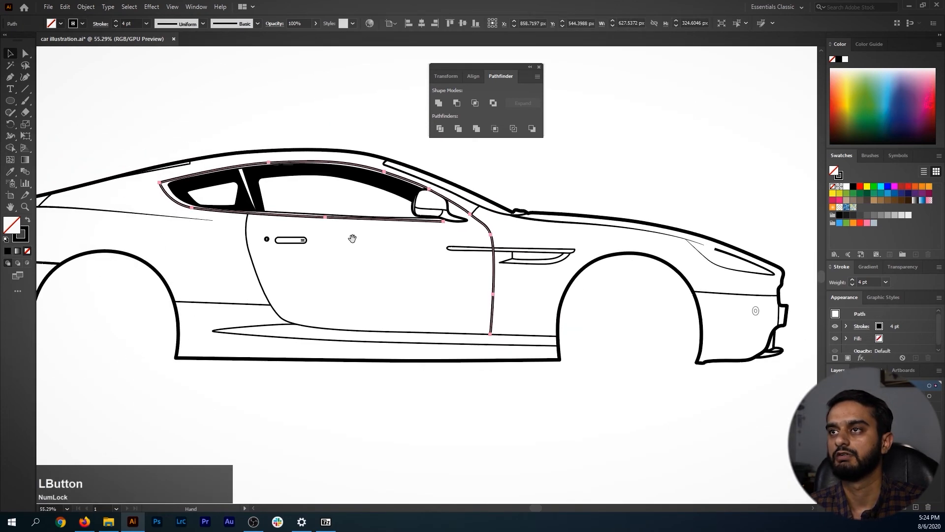
click(116, 27)
click(116, 26)
click(353, 255)
Review the balance of line weights across the whole car body.
key(ctrl+space)
mouse_move(437, 282)
mouse_down()
mouse_move(388, 283)
mouse_move(365, 260)
mouse_up()
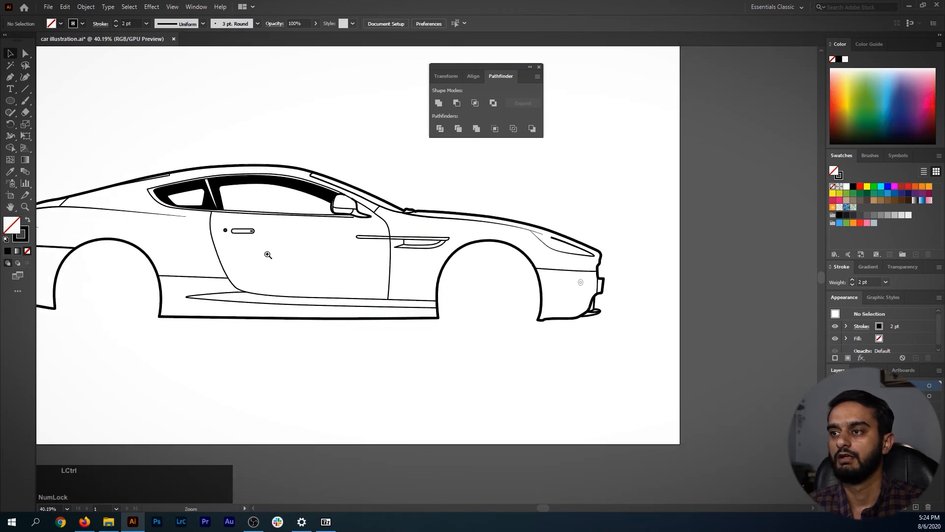
drag(310, 270, 360, 264)
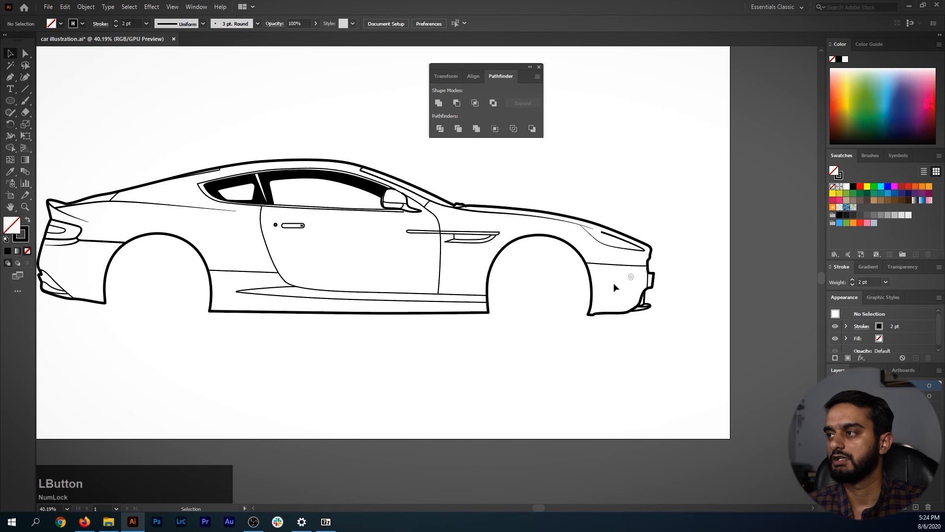
key(ctrl+alt+space)
click(340, 275)
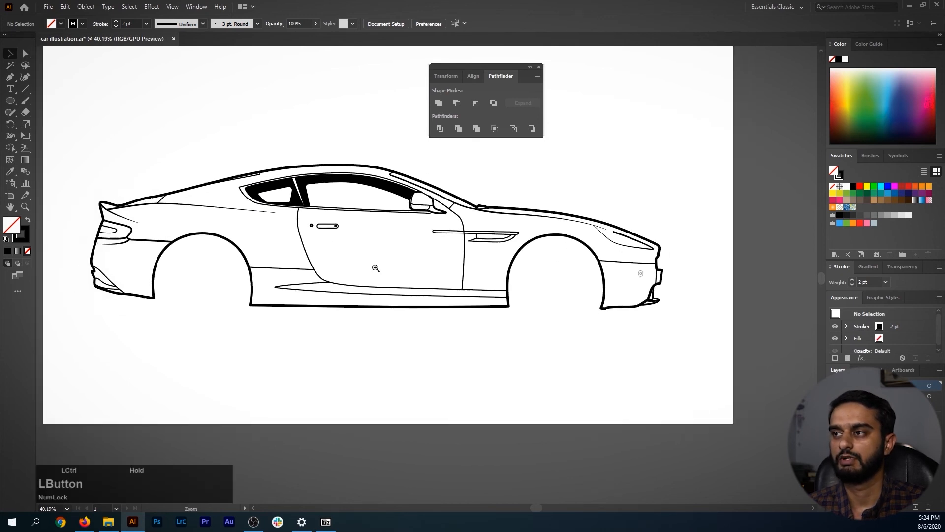
key(ctrl+space)
drag(307, 218, 358, 286)
key(space)
key(ctrl+space)
drag(283, 262, 321, 268)
click(303, 277)
key(ctrl+space)
drag(275, 305, 394, 323)
Inspect the line joints around the side windows and the door mirror up close.
key(a)
drag(312, 256, 338, 256)
drag(322, 210, 326, 209)
click(317, 213)
key(ctrl+space)
drag(380, 230, 276, 240)
key(space)
mouse_move(420, 251)
mouse_down()
mouse_move(280, 250)
mouse_move(412, 234)
mouse_up()
key(ctrl+space)
drag(301, 226, 283, 245)
key(space)
drag(438, 270, 266, 270)
key(ctrl+space)
drag(274, 255, 396, 255)
key(ctrl+space)
mouse_move(332, 282)
mouse_down()
mouse_move(345, 279)
mouse_move(314, 282)
mouse_up()
key(space)
drag(423, 274, 243, 275)
key(ctrl+space)
drag(255, 262, 334, 253)
key(space)
drag(267, 212, 279, 258)
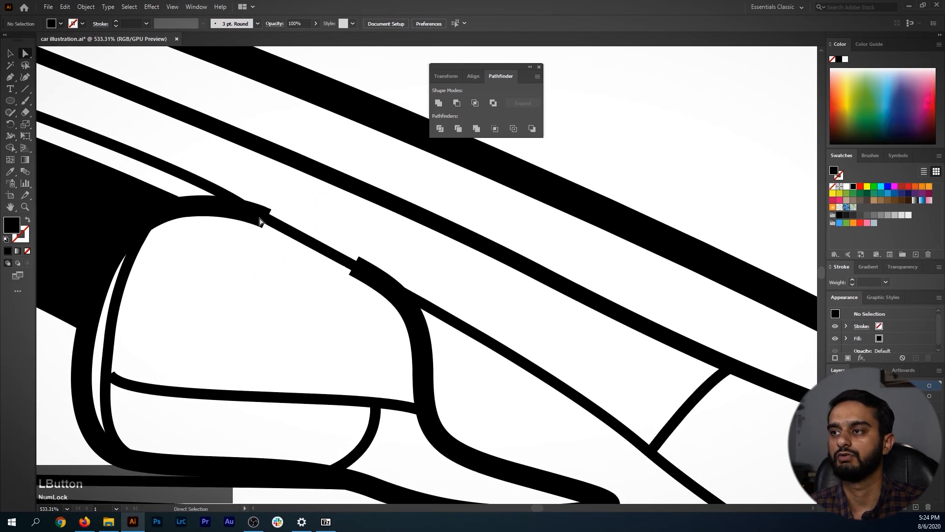
Check how the thin window line and the heavier mirror outline meet at the mirror's open upper edge.
click(266, 219)
click(306, 240)
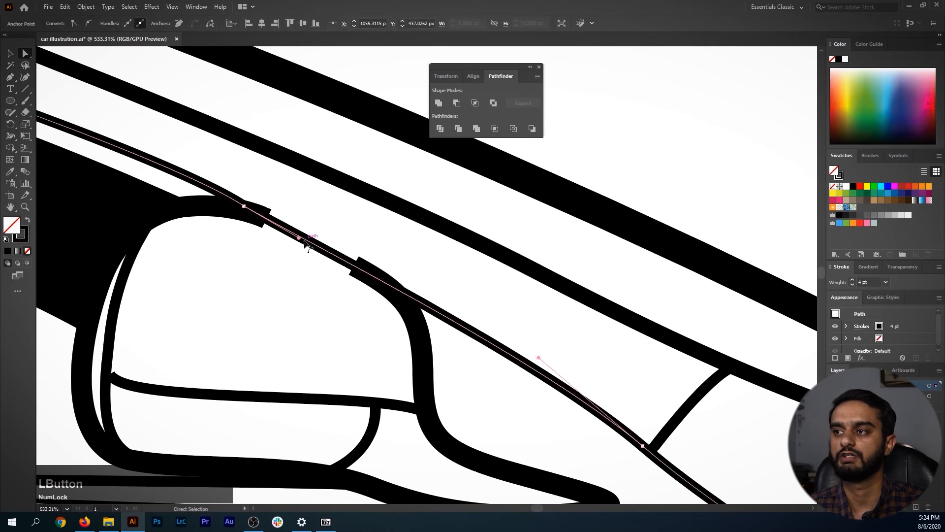
key(ctrl+space)
drag(314, 281, 212, 272)
key(space)
drag(283, 273, 443, 276)
drag(423, 275, 388, 274)
drag(482, 289, 386, 306)
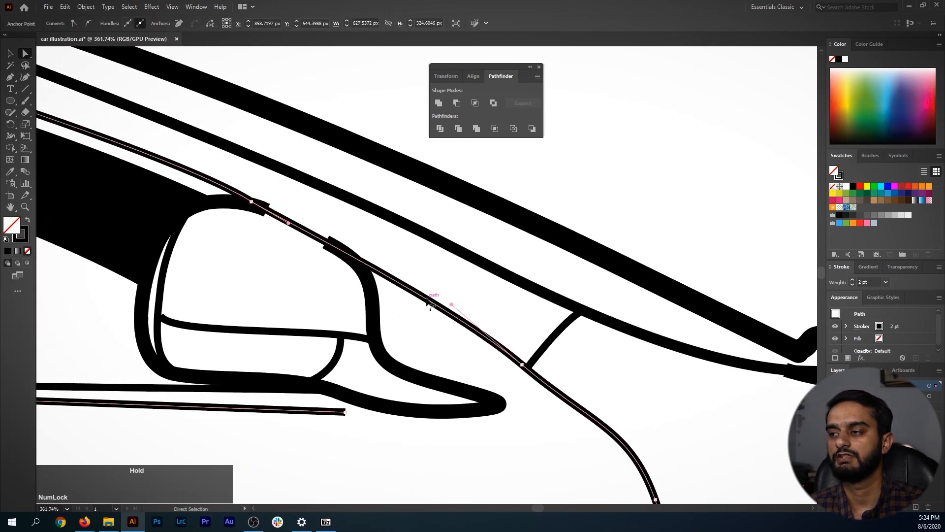
click(370, 306)
key(v)
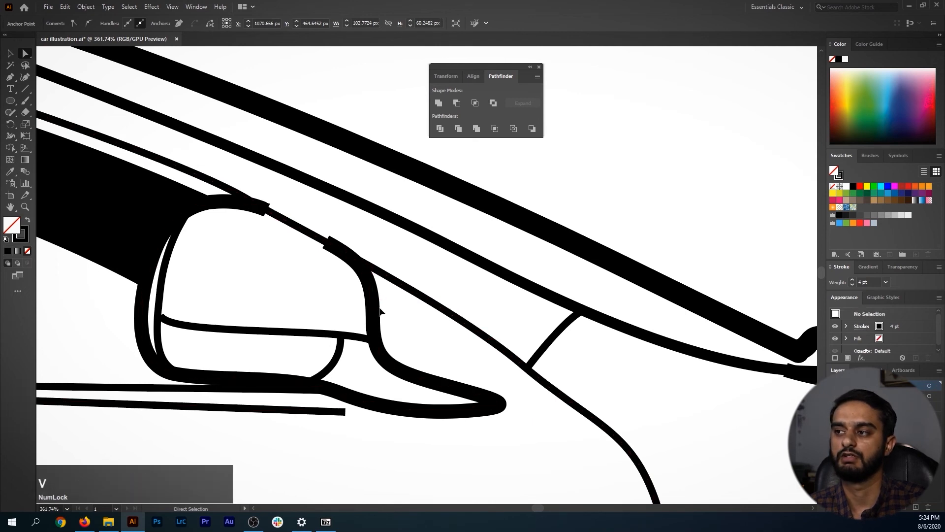
click(357, 303)
Narrow the front open end of the door mirror outline with the Width tool so it blends into the window line.
key(ctrl+space)
drag(305, 242, 369, 251)
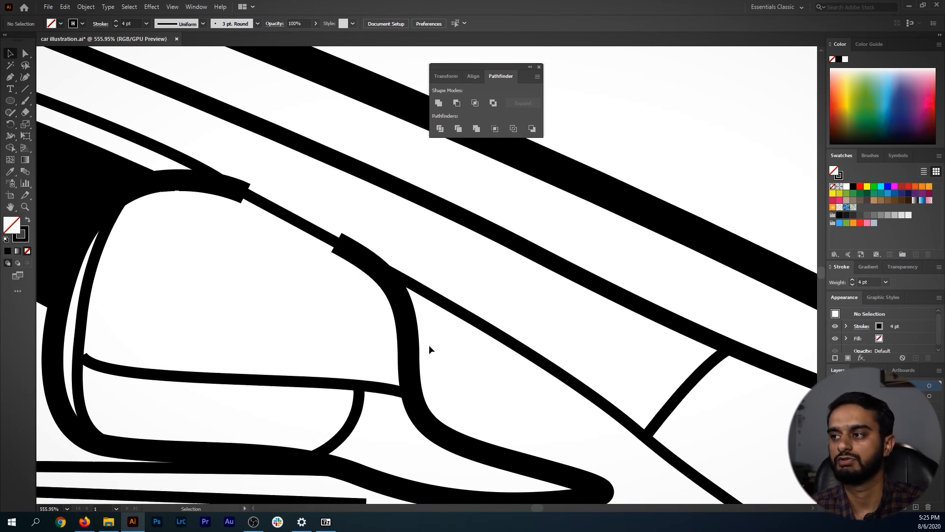
click(410, 330)
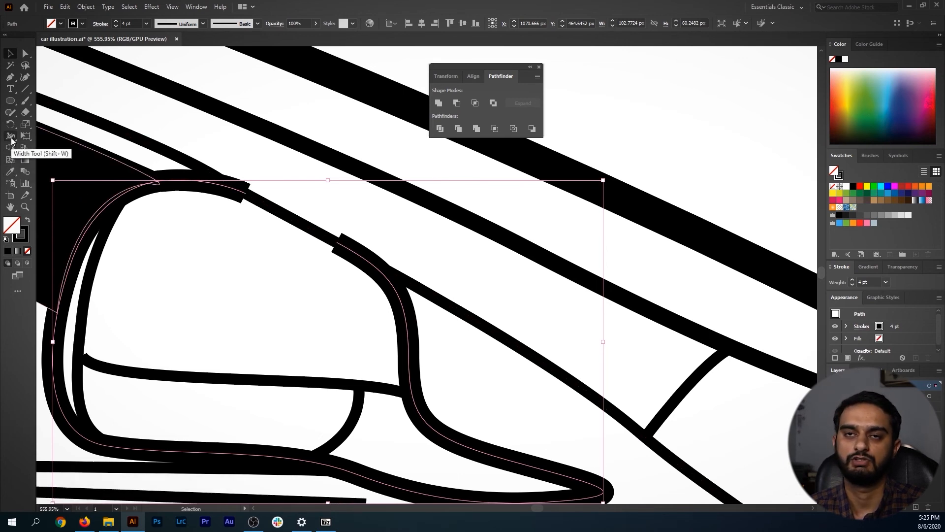
click(11, 138)
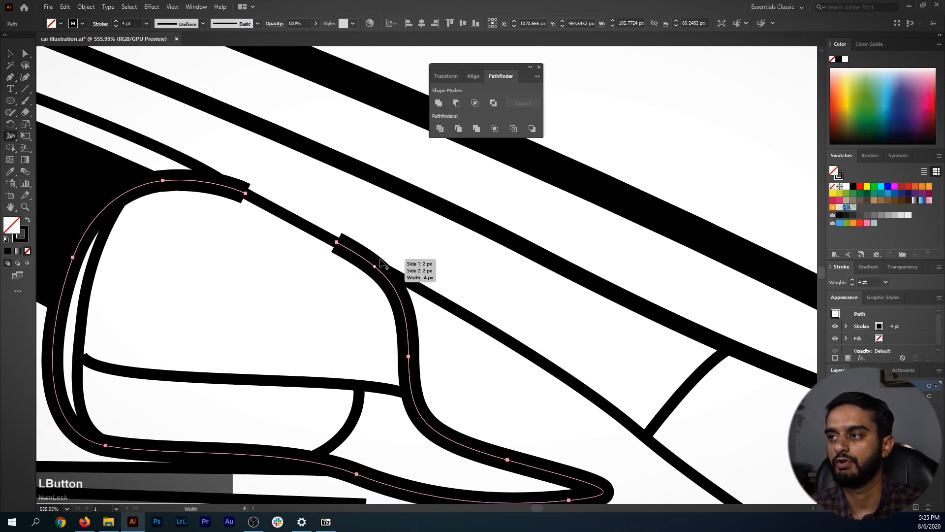
drag(382, 261, 337, 241)
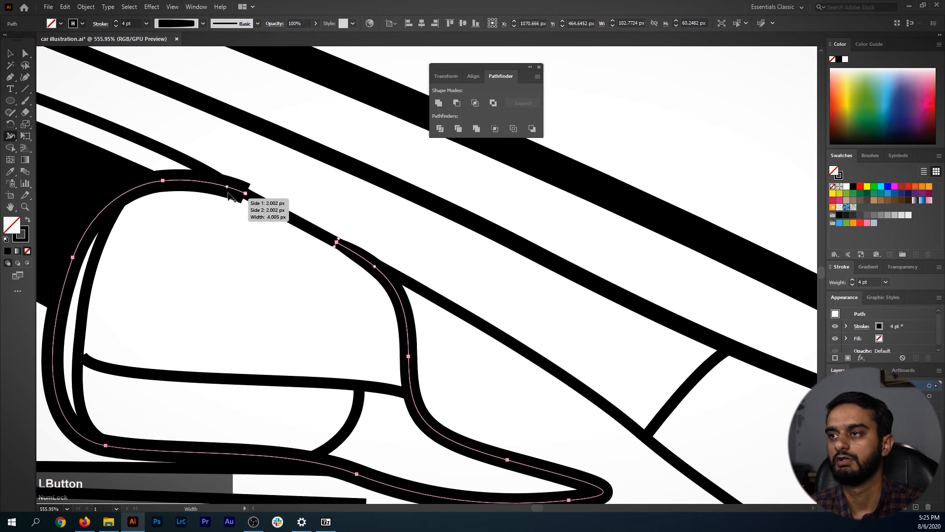
Thin the door mirror outline along the mirror's top, near its other open end, with the Width tool.
mouse_move(228, 183)
mouse_down()
mouse_move(249, 191)
mouse_move(226, 255)
mouse_up()
key(ctrl+z)
drag(191, 180, 192, 175)
key(ctrl+space)
drag(289, 259, 245, 265)
click(260, 269)
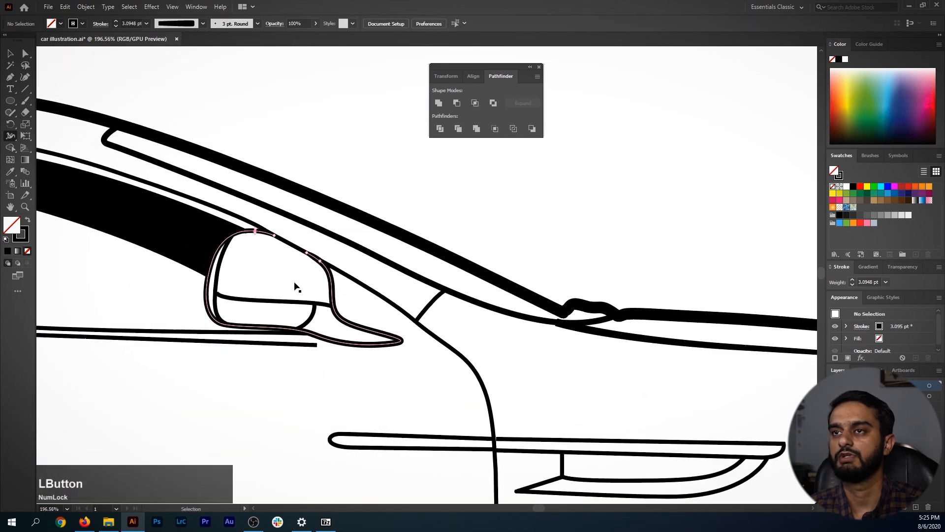
click(15, 57)
Slim the mirror outline at its upper front corner with the Width tool, bringing the stroke to about 2.3 pt.
key(ctrl+space)
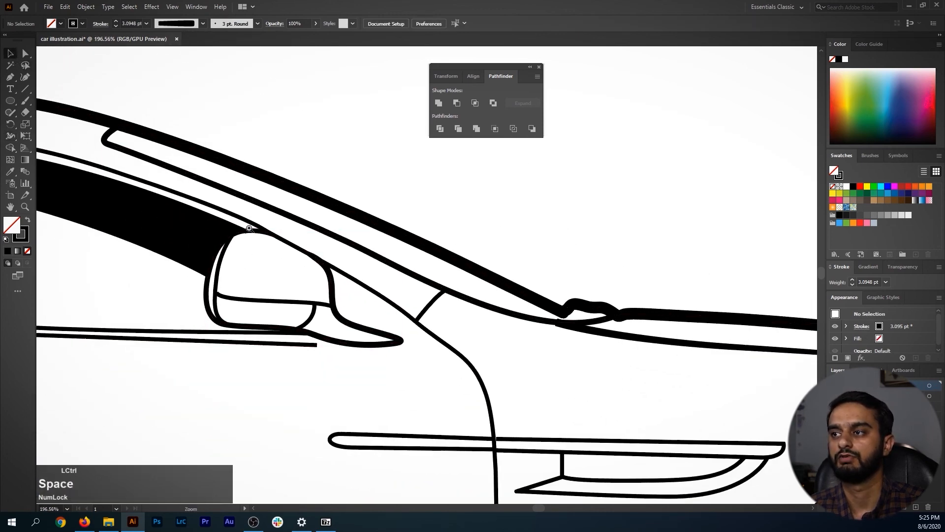
drag(260, 237, 397, 280)
drag(457, 296, 458, 271)
drag(236, 276, 354, 321)
click(353, 323)
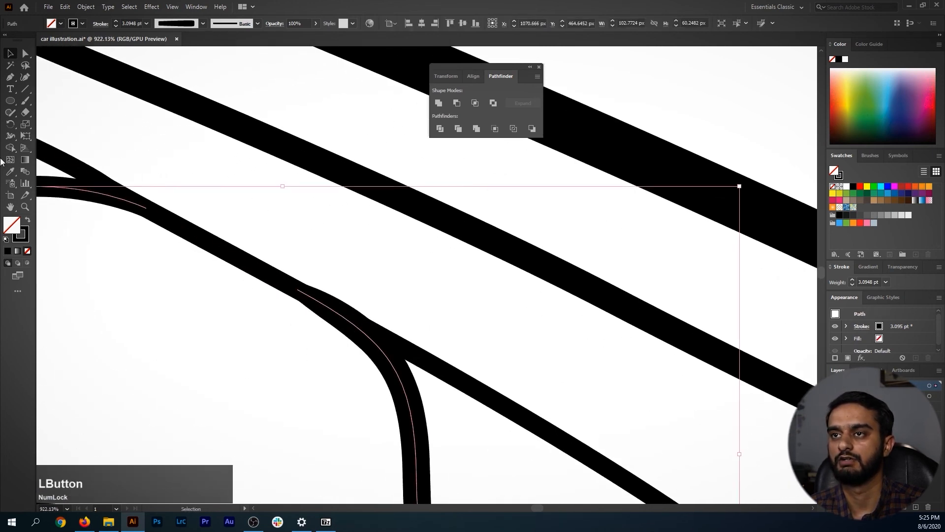
click(10, 136)
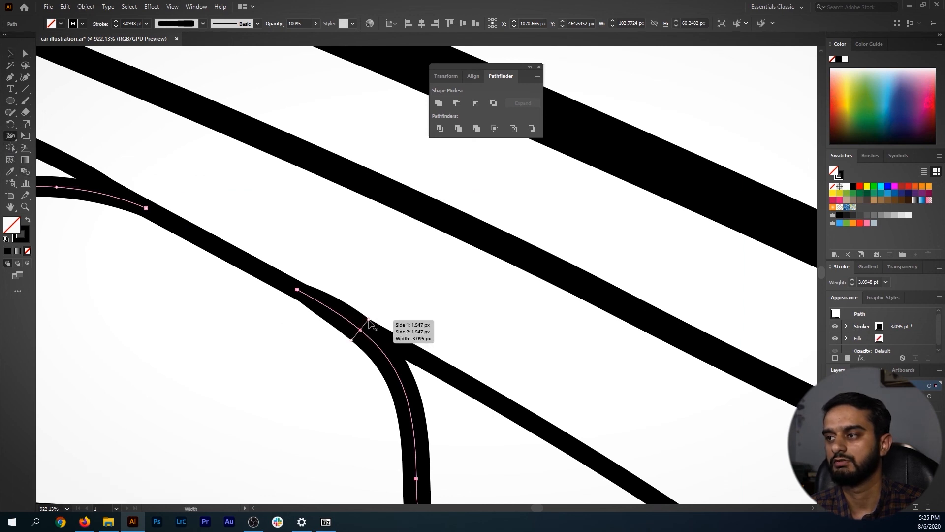
click(368, 321)
drag(367, 321, 304, 334)
mouse_move(384, 369)
mouse_down()
mouse_move(362, 369)
mouse_move(399, 392)
mouse_move(372, 360)
mouse_up()
key(v)
click(301, 211)
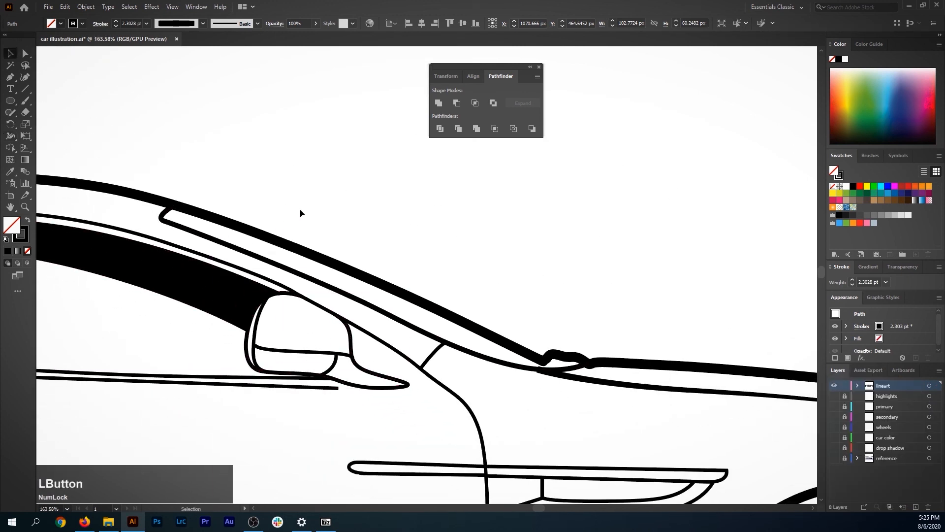
Nudge the hood crease's rear end point toward the windshield line at the base of the windshield.
drag(531, 398, 628, 367)
drag(649, 349, 374, 355)
key(a)
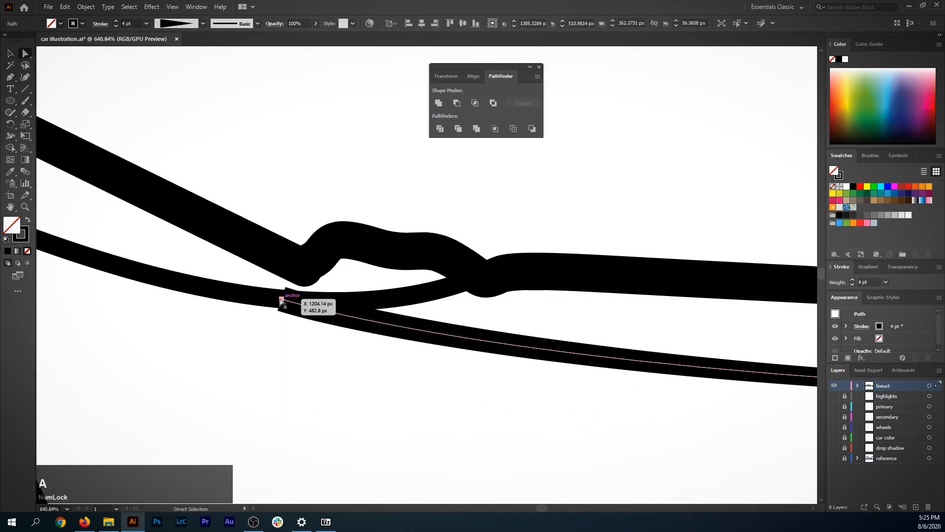
click(281, 298)
click(287, 301)
drag(284, 301, 294, 305)
click(252, 351)
Fine-tune the junction of the hood crease and the windshield line, and select the crease again.
key(ctrl+space)
drag(420, 368, 539, 366)
drag(311, 324, 359, 322)
click(320, 271)
drag(263, 257, 256, 266)
click(268, 322)
key(ctrl+space)
drag(384, 328, 322, 322)
click(384, 316)
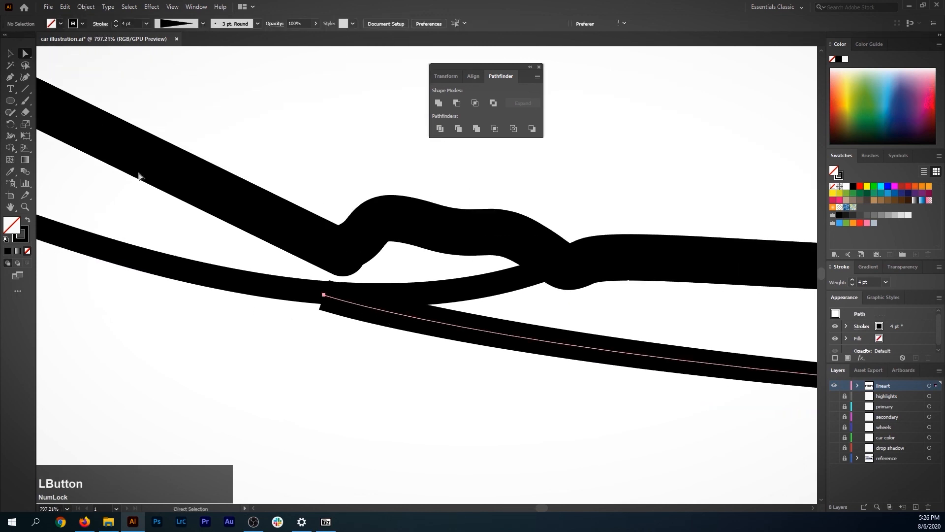
Thin the hood crease's rear end at the windshield base with the Width tool, bringing the stroke to about 3 pt, and deselect it.
click(10, 136)
key(ctrl+space)
mouse_move(311, 271)
mouse_down()
mouse_move(344, 272)
mouse_move(339, 312)
mouse_up()
key(a)
click(307, 364)
Examine the line art across the whole car, checking the outer outline, body creases and line joints.
key(ctrl+space)
drag(413, 338, 236, 335)
drag(371, 338, 306, 336)
key(space)
drag(427, 373, 232, 323)
key(ctrl+space)
drag(425, 339, 325, 337)
key(space)
drag(289, 362, 285, 314)
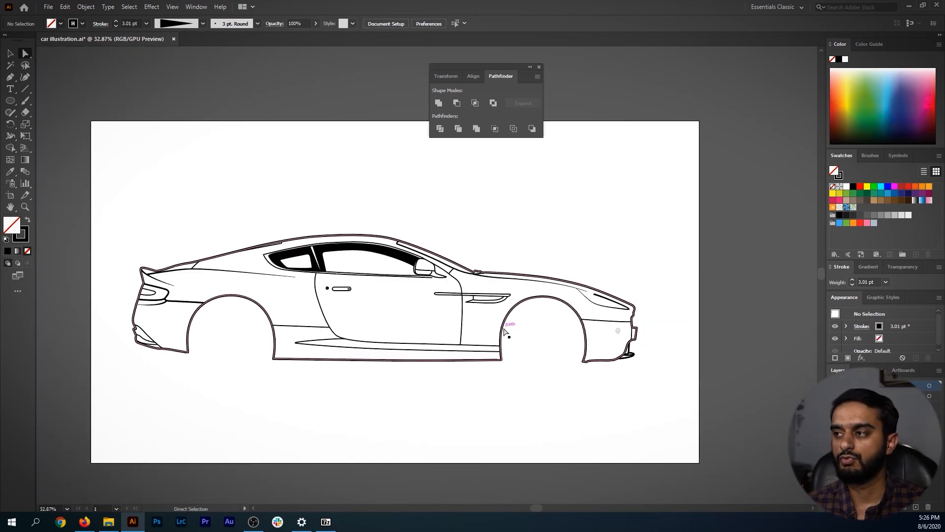
key(ctrl+space)
drag(348, 307, 470, 327)
key(space)
drag(294, 306, 474, 315)
key(ctrl+space)
drag(157, 304, 234, 318)
key(space)
drag(331, 397, 285, 318)
key(ctrl+space)
drag(339, 343, 384, 318)
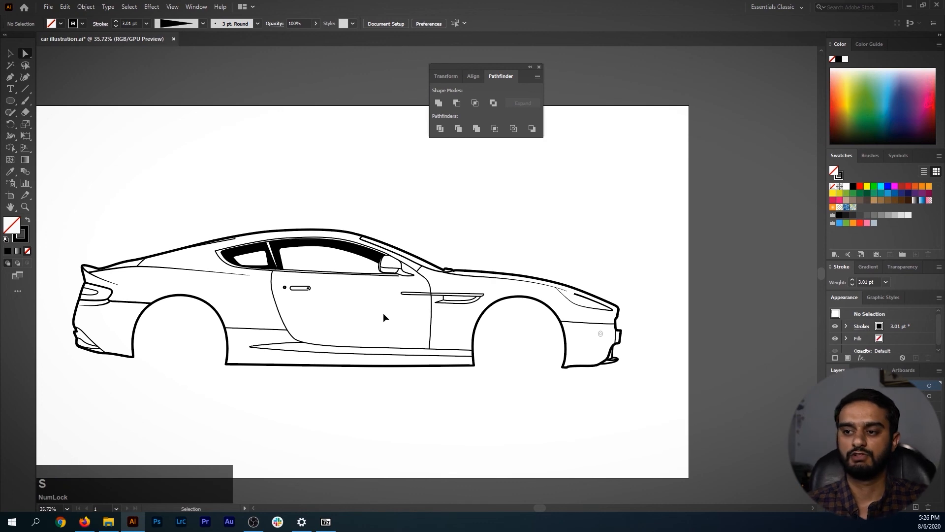
Save the car illustration document.
key(ctrl+s)
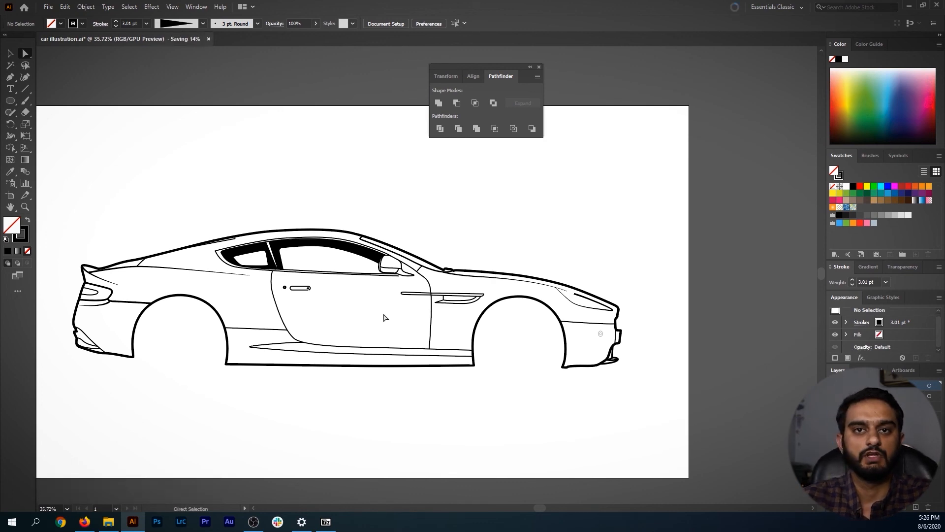